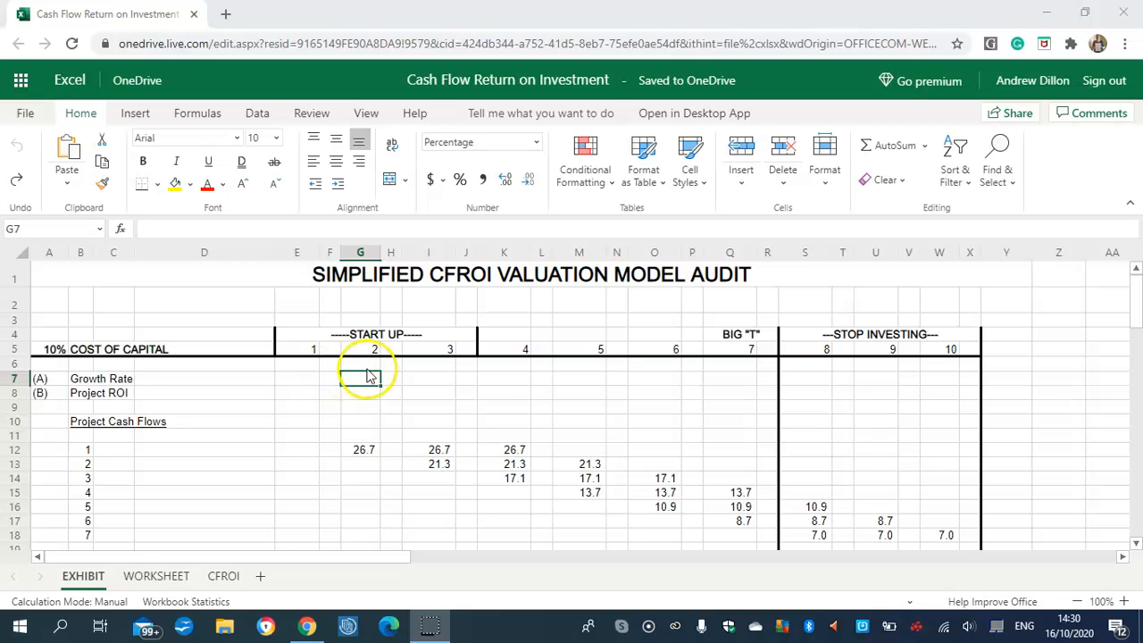
Step: Enter =IF(WORKSHEET!F16="","",WORKSHEET!F16) as the period 2 Growth Rate in cell G7
{"action": "left_click", "coordinate": [367, 371]}
{"action": "left_click", "coordinate": [367, 377]}
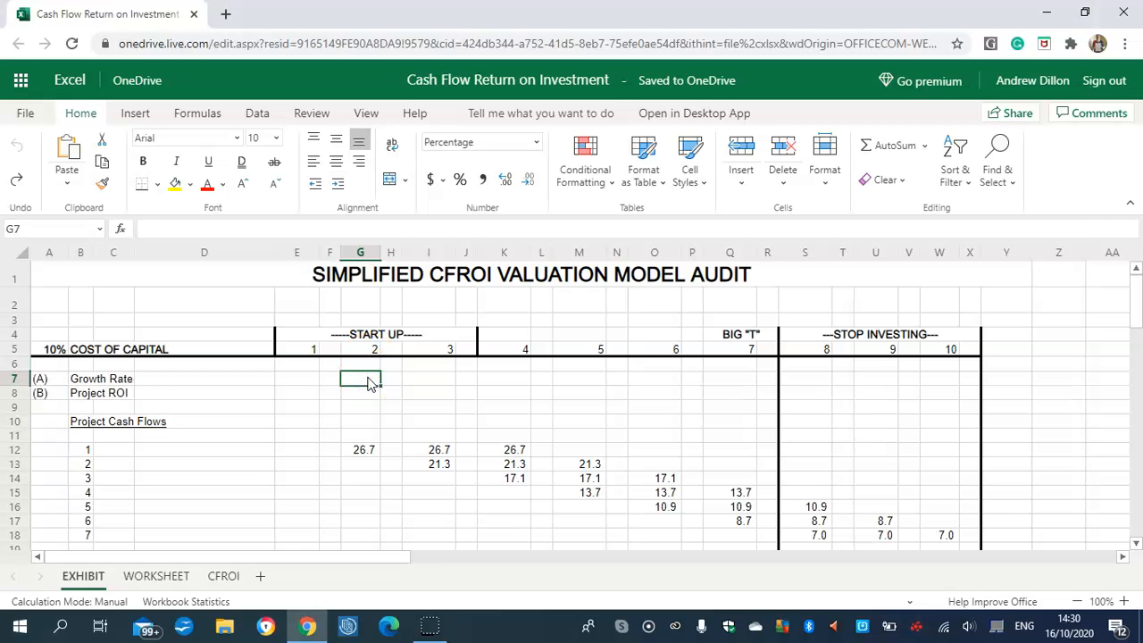
{"action": "type", "text": "=IF"}
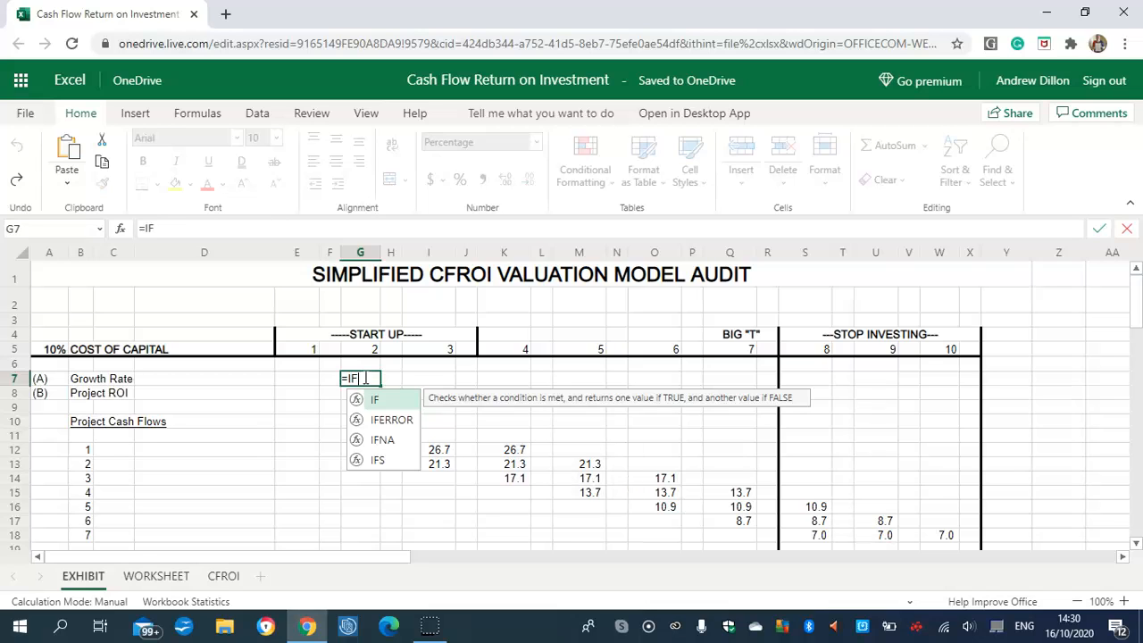
{"action": "type", "text": "(WORKSHEE"}
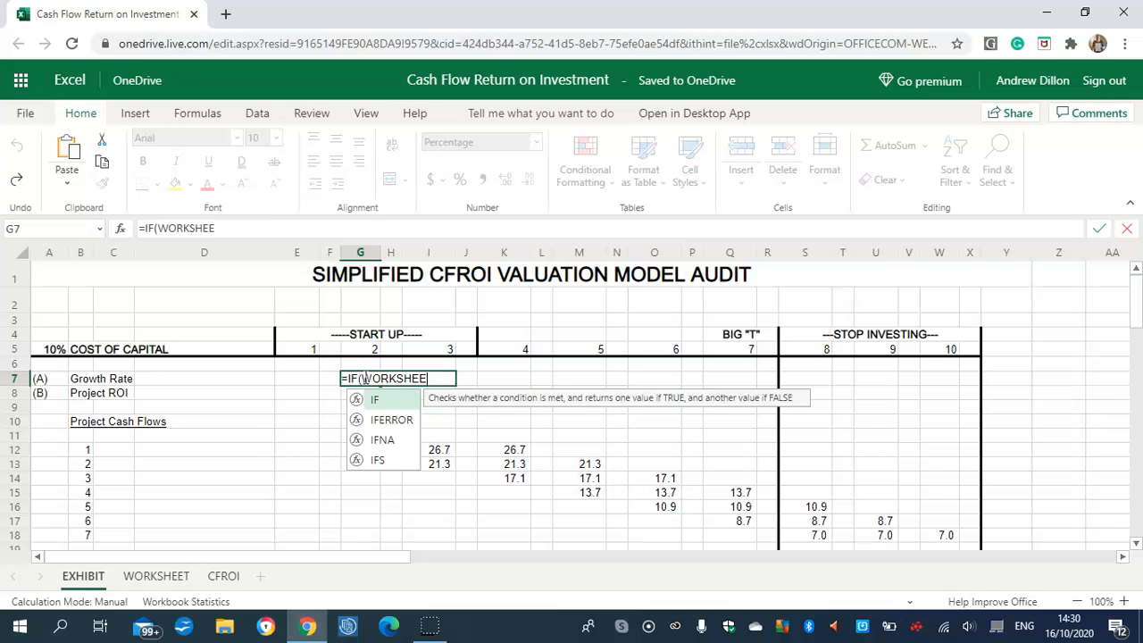
{"action": "type", "text": "T"}
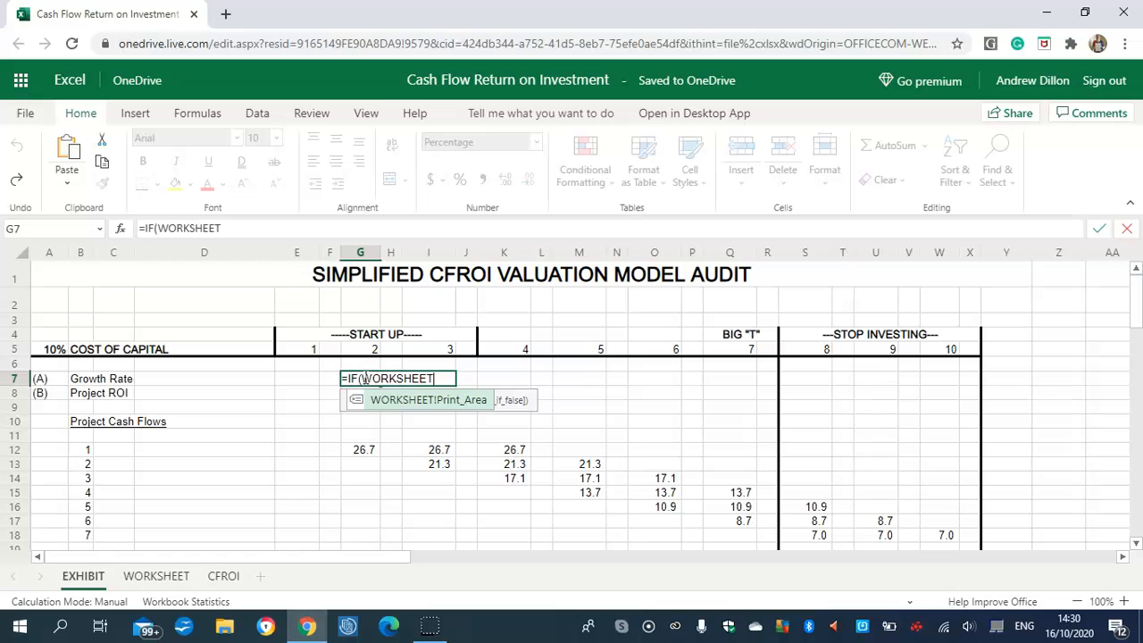
{"action": "type", "text": "!F"}
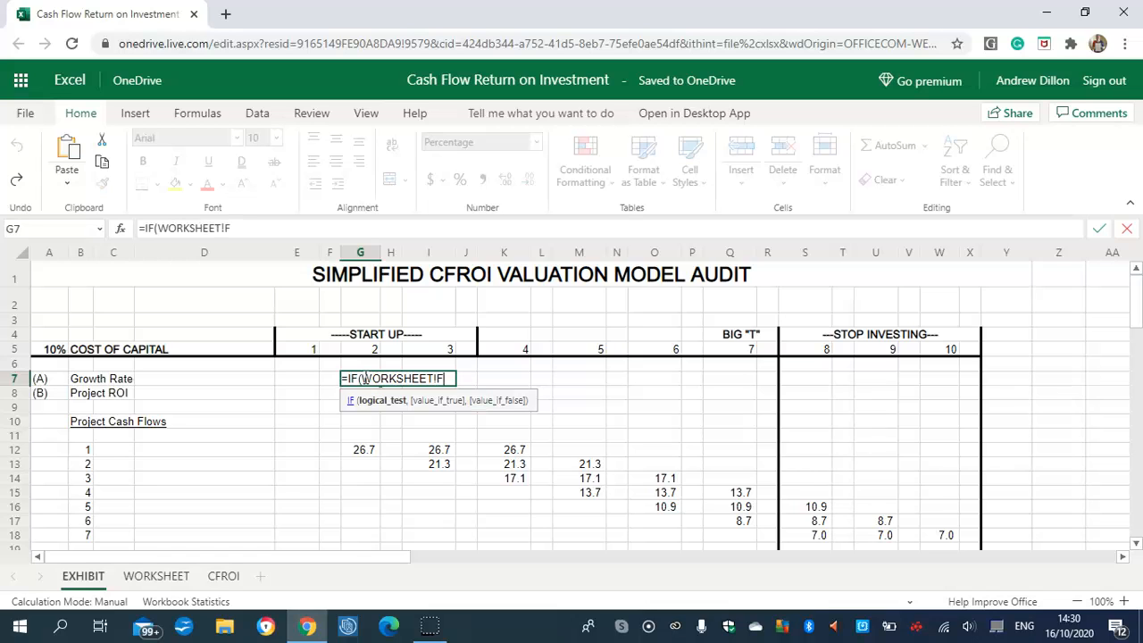
{"action": "type", "text": "16=\"\",\"\""}
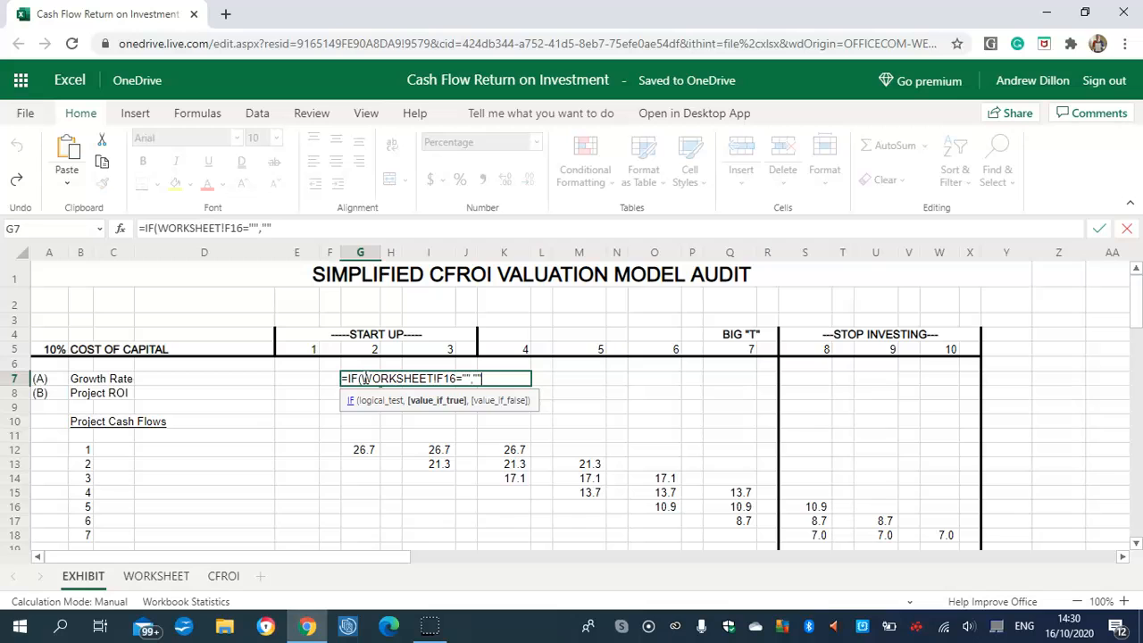
{"action": "type", "text": ","}
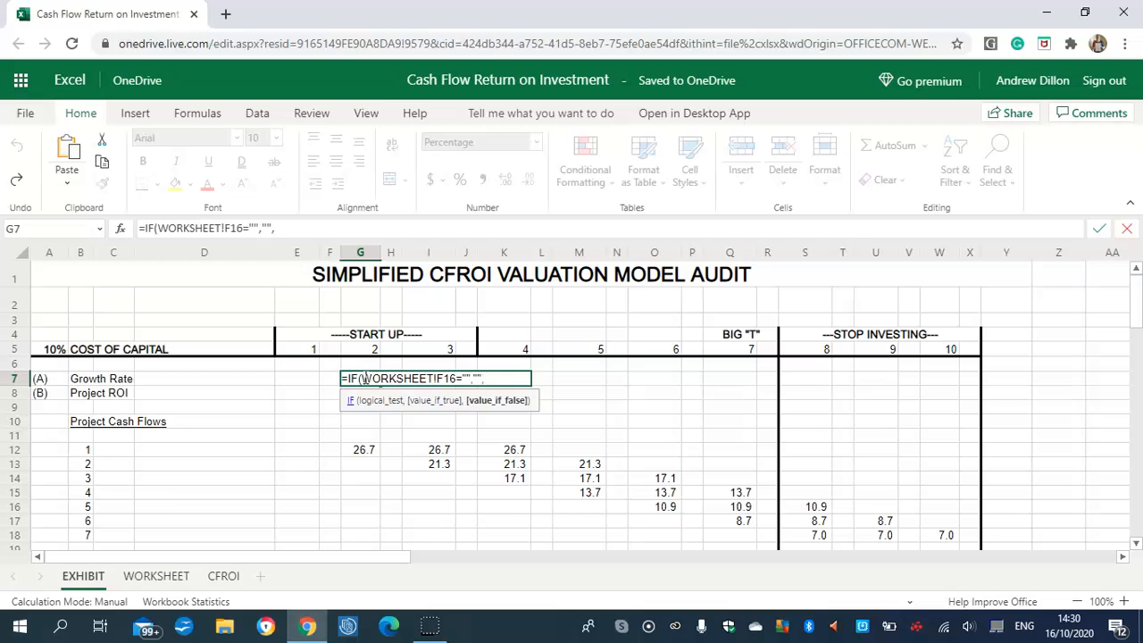
{"action": "type", "text": "WORK"}
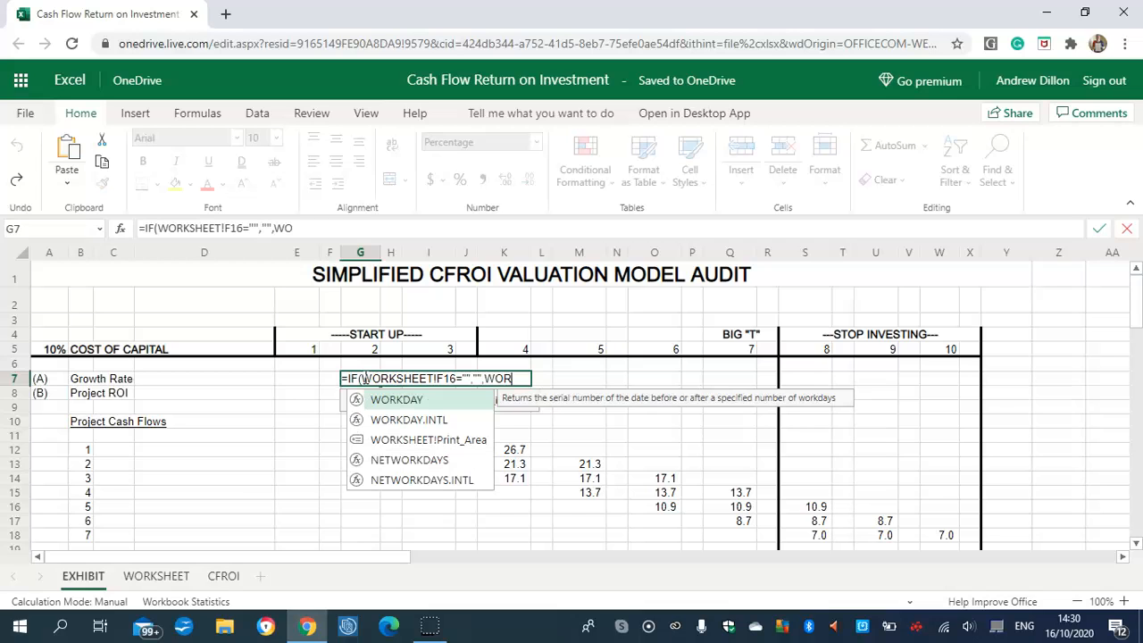
{"action": "type", "text": "SHEET"}
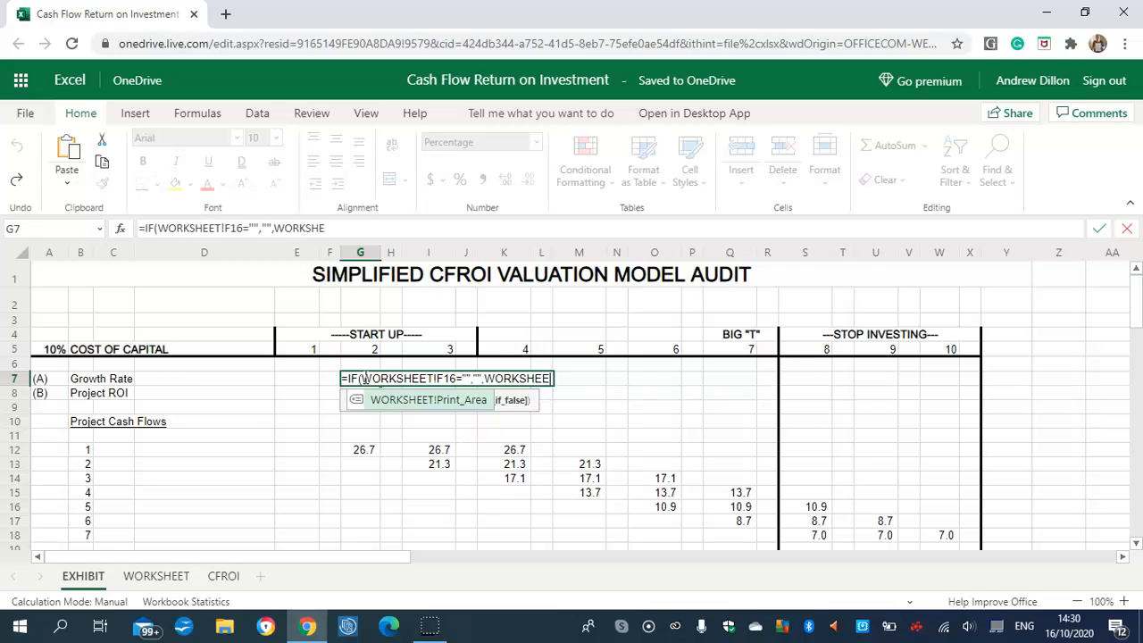
{"action": "type", "text": "!F16"}
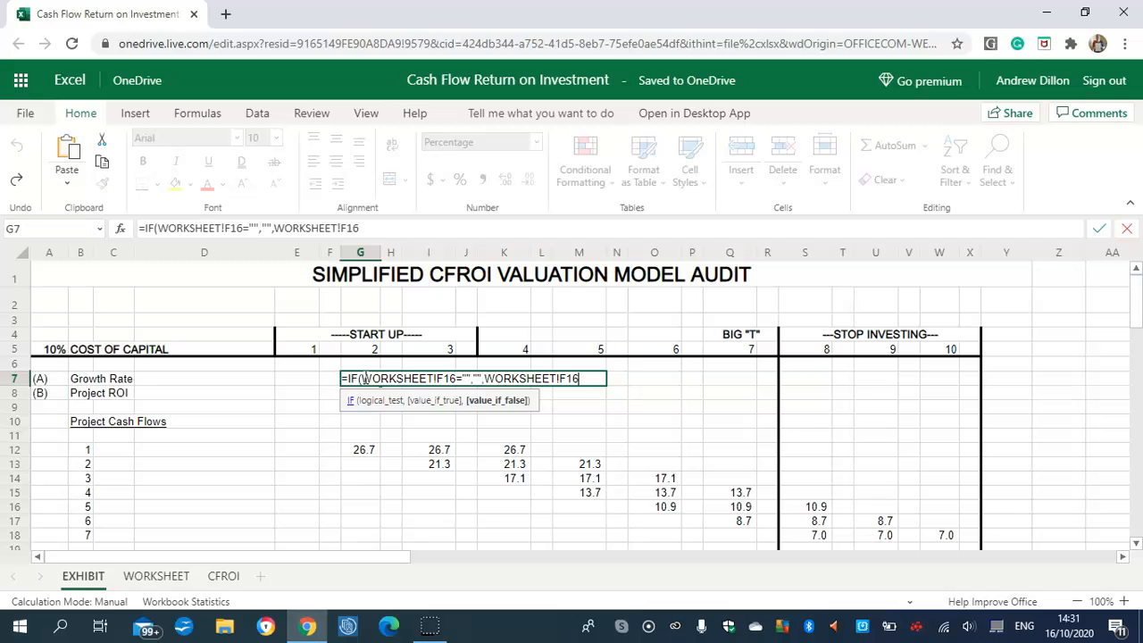
{"action": "type", "text": ")"}
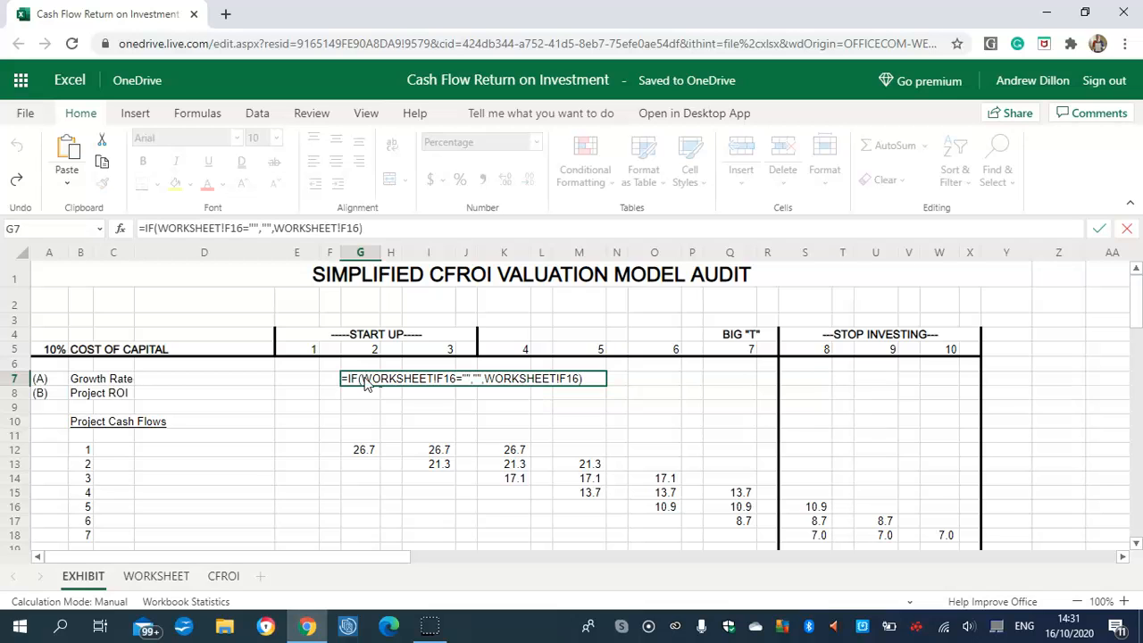
{"action": "key", "text": "Return"}
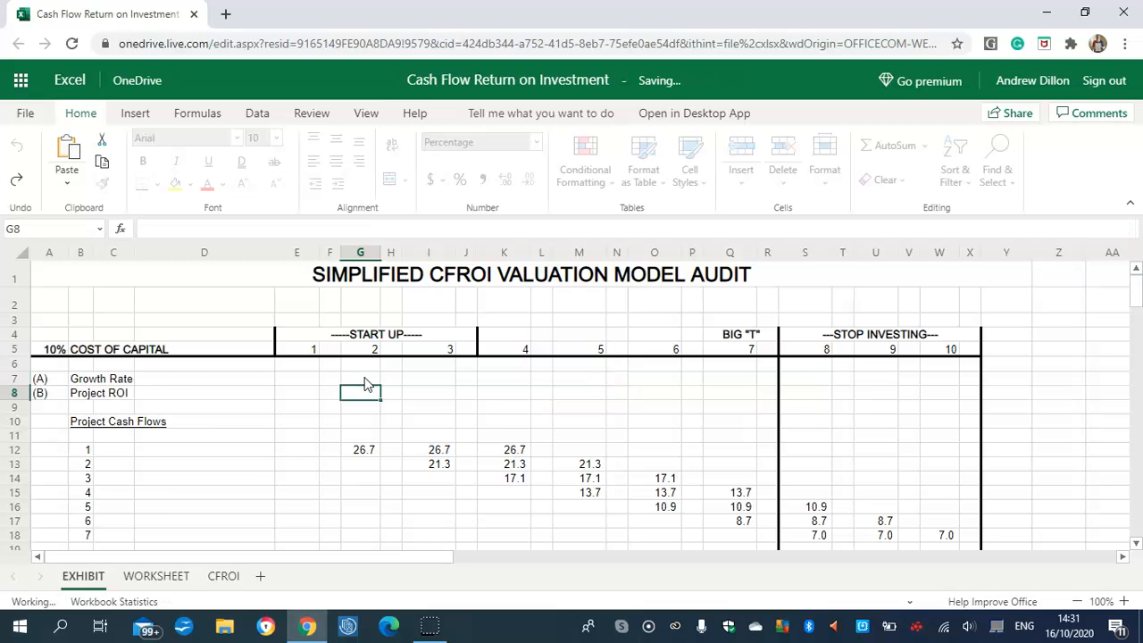
{"action": "left_click", "coordinate": [372, 388]}
{"action": "left_click", "coordinate": [368, 381]}
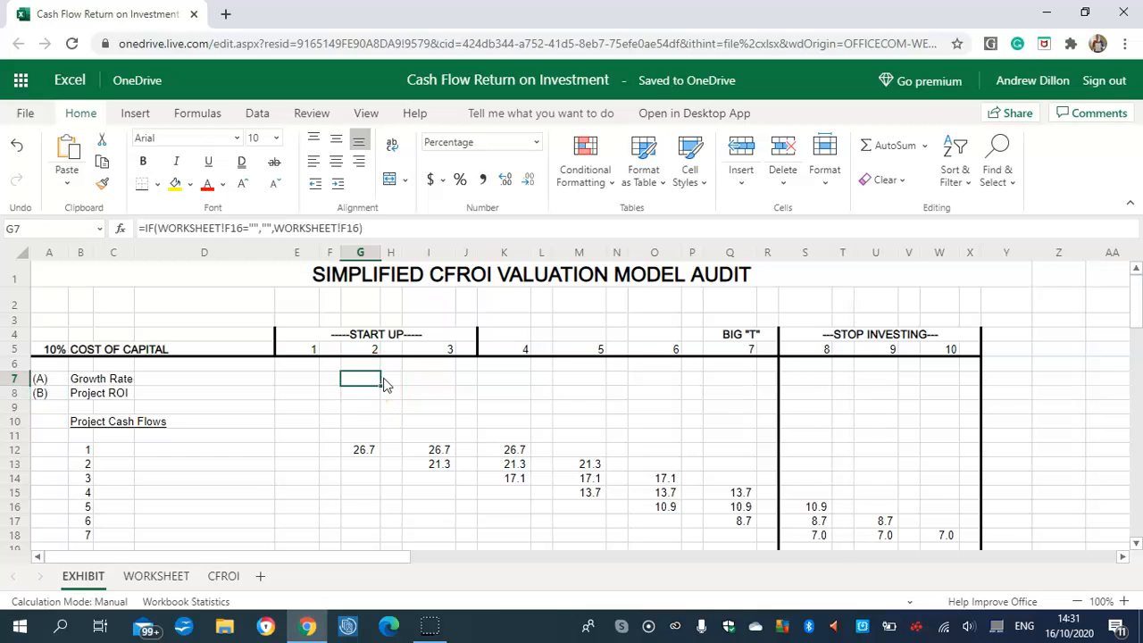
{"action": "left_click", "coordinate": [121, 507]}
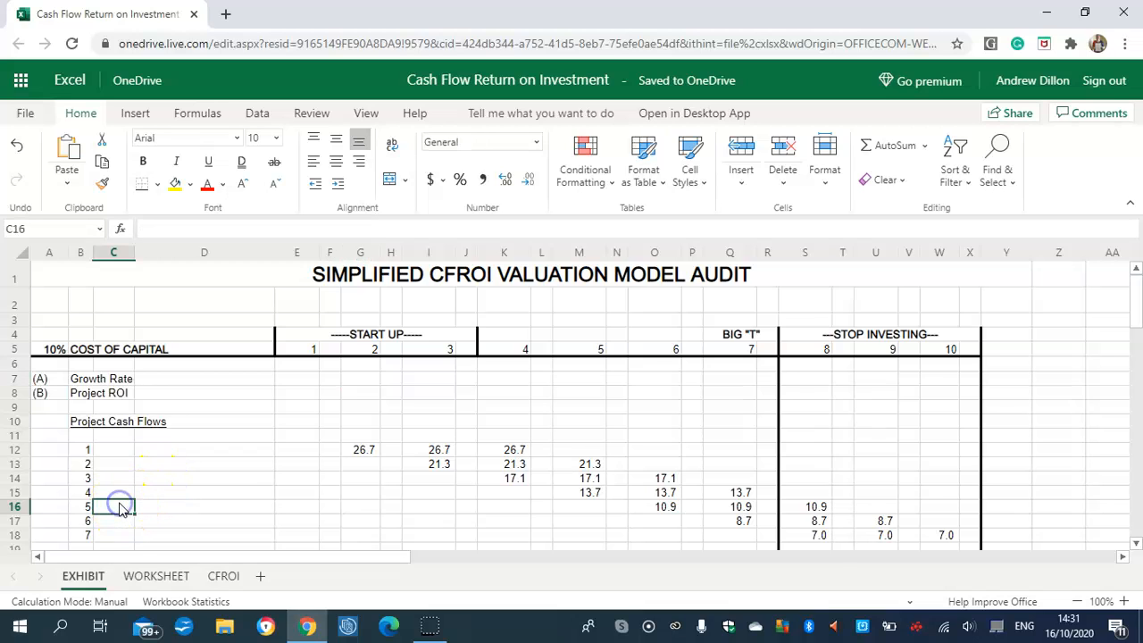
Step: Enter =IF(WORKSHEET!G16="","",WORKSHEET!G16) as the period 3 Growth Rate in cell I7
{"action": "left_click", "coordinate": [446, 379]}
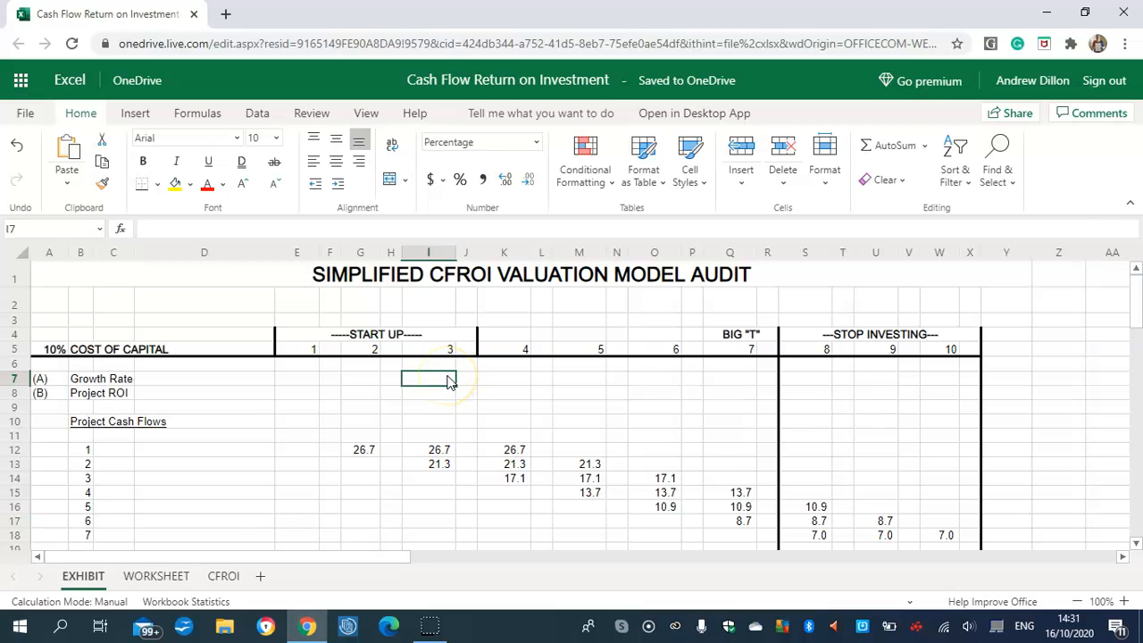
{"action": "type", "text": "="}
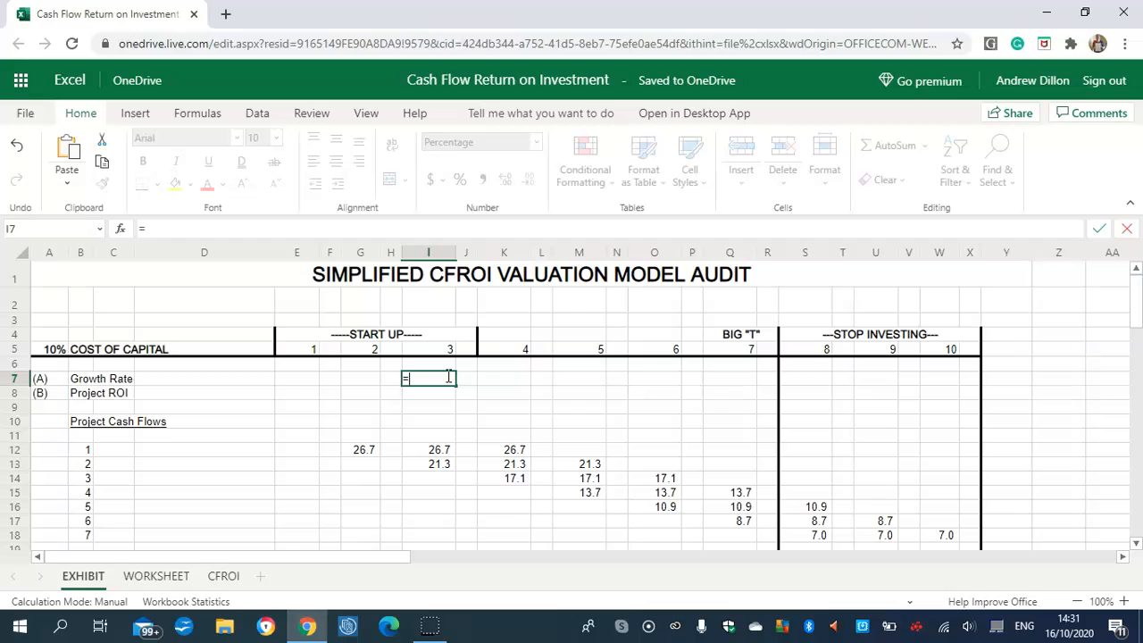
{"action": "type", "text": "IF"}
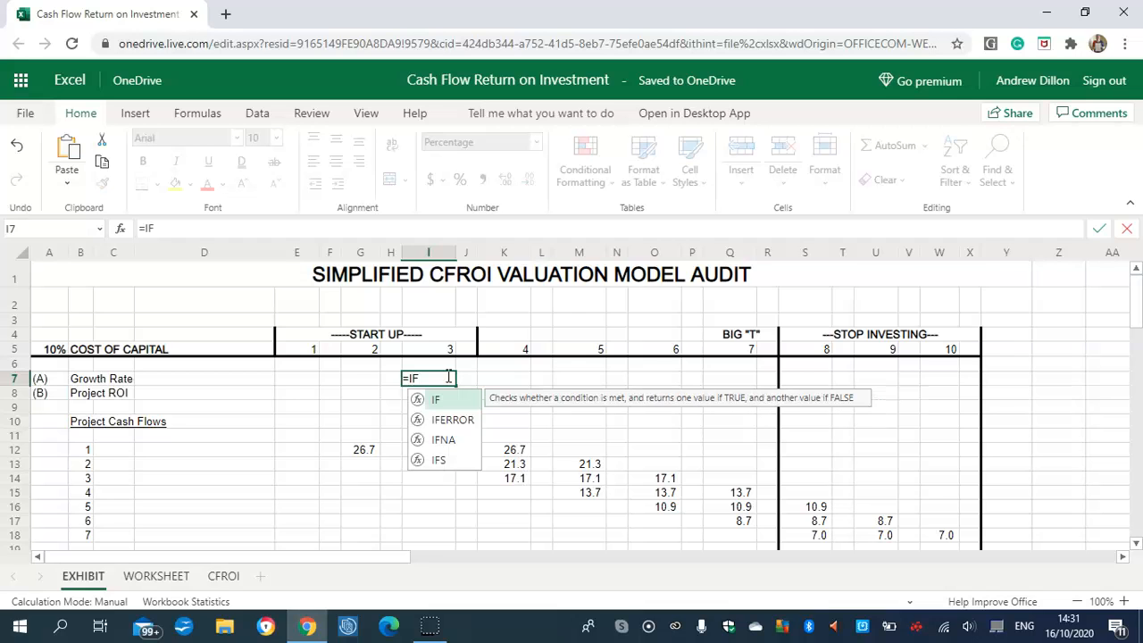
{"action": "type", "text": "("}
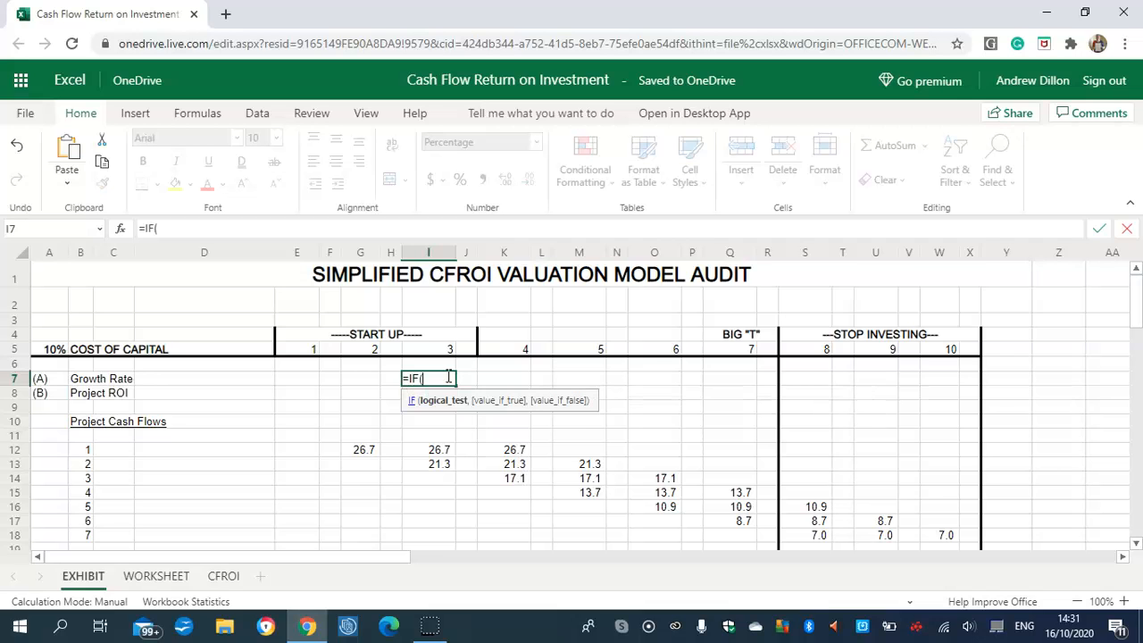
{"action": "type", "text": "WO"}
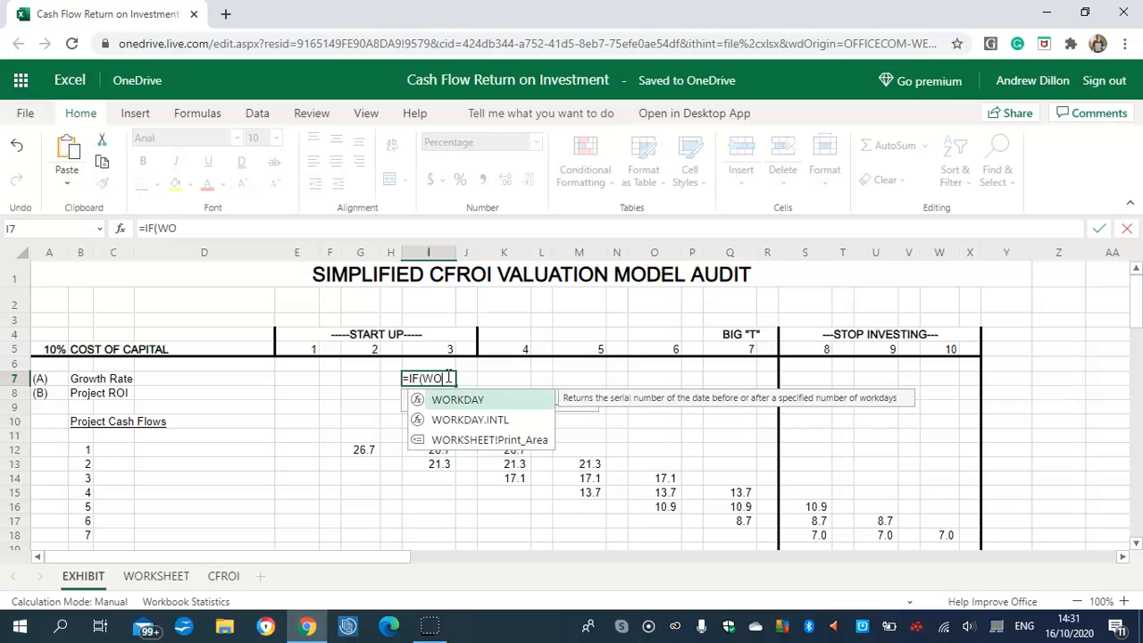
{"action": "type", "text": "RKS"}
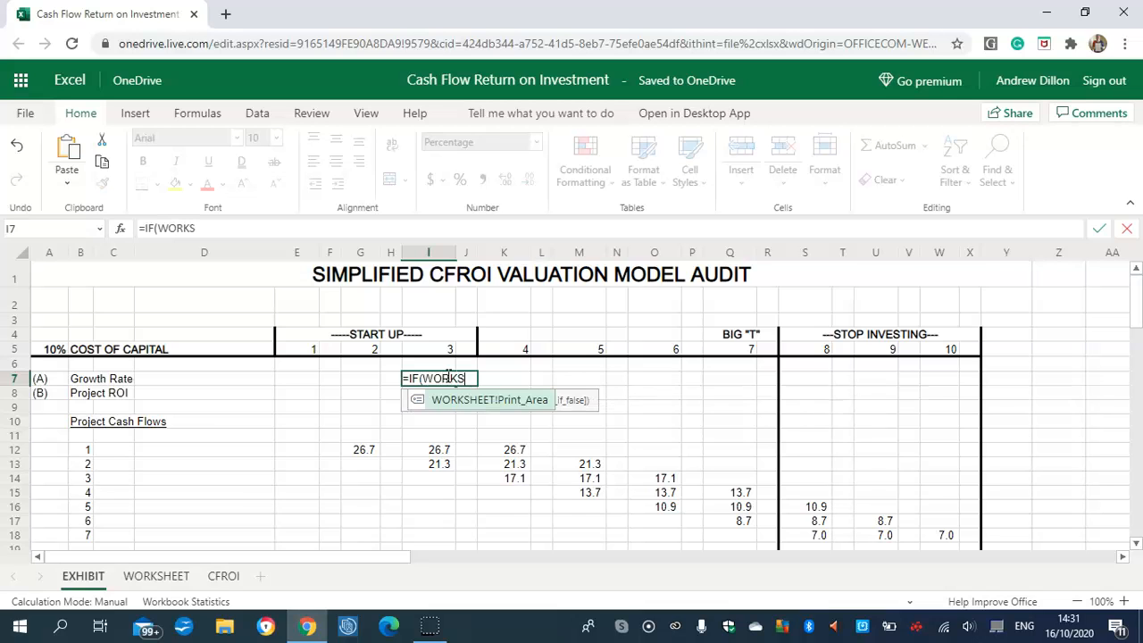
{"action": "type", "text": "HEET!G1"}
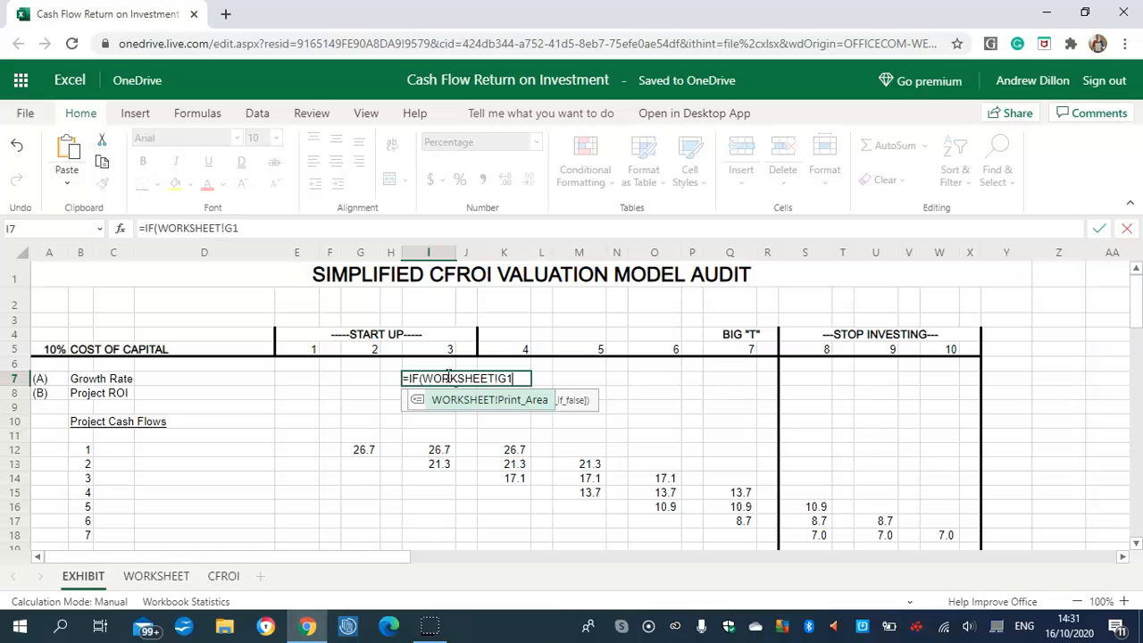
{"action": "type", "text": "6="}
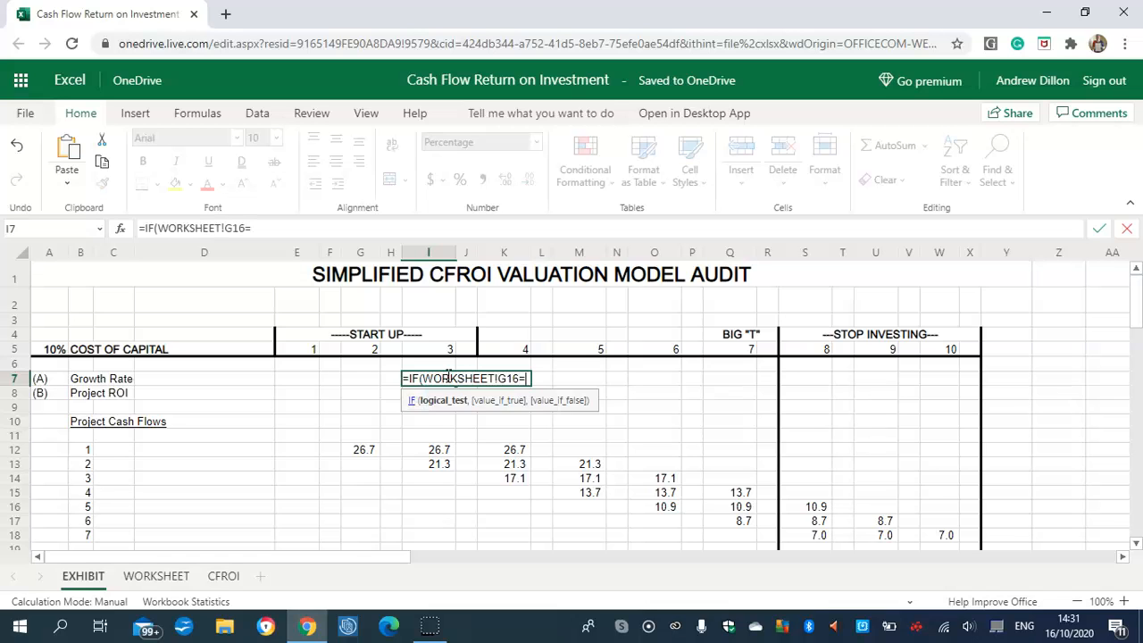
{"action": "type", "text": "\"\",\"\",W"}
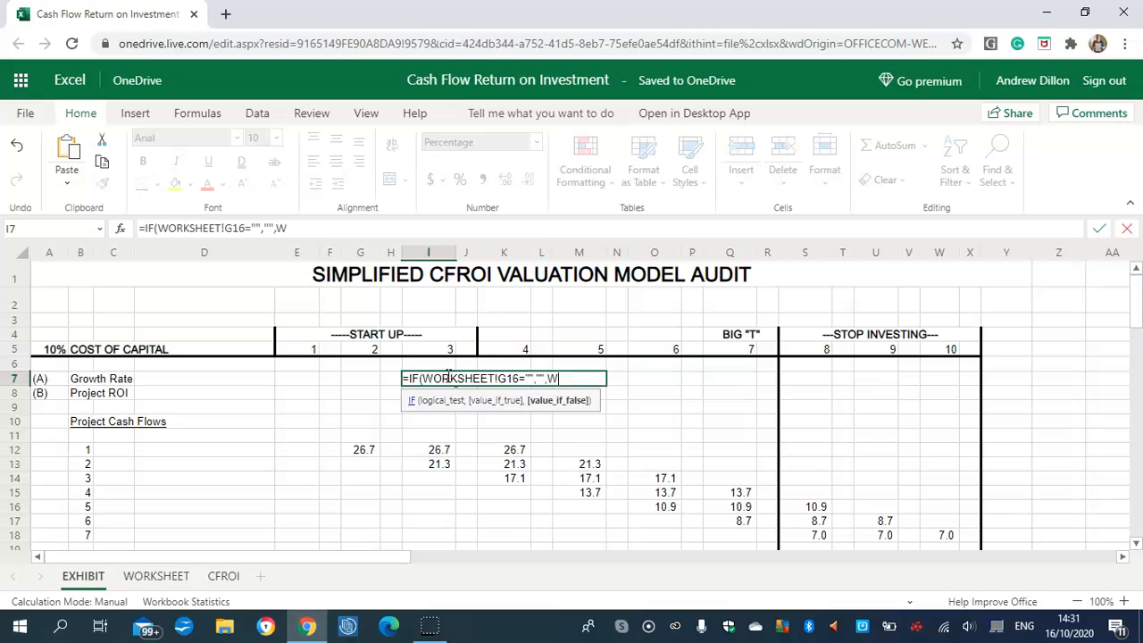
{"action": "type", "text": "ORKSHEE"}
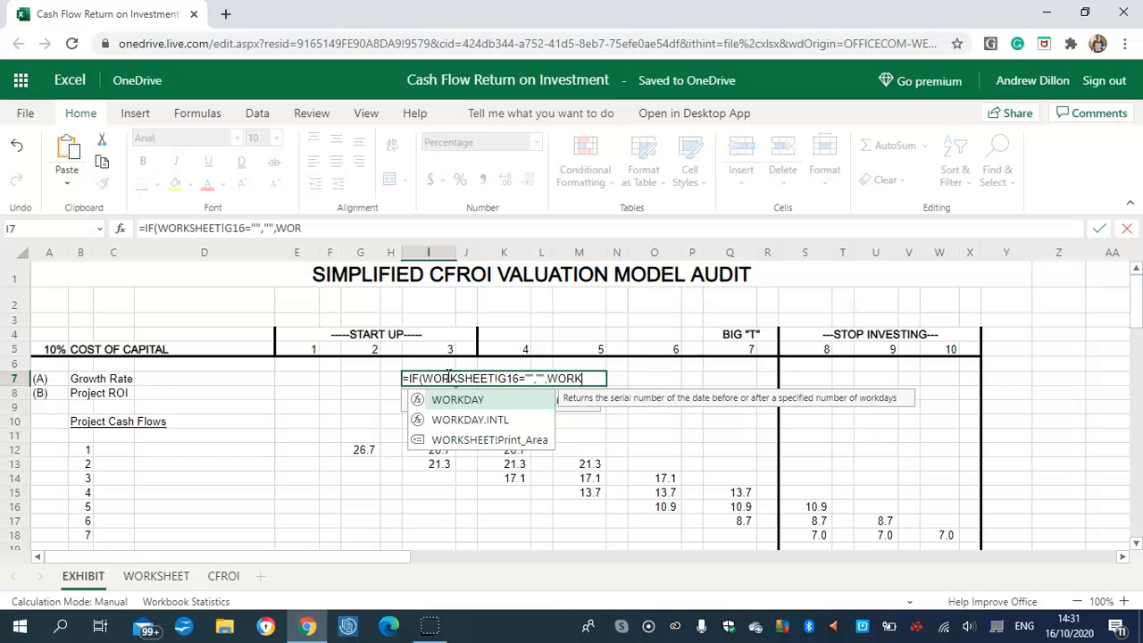
{"action": "type", "text": "T!"}
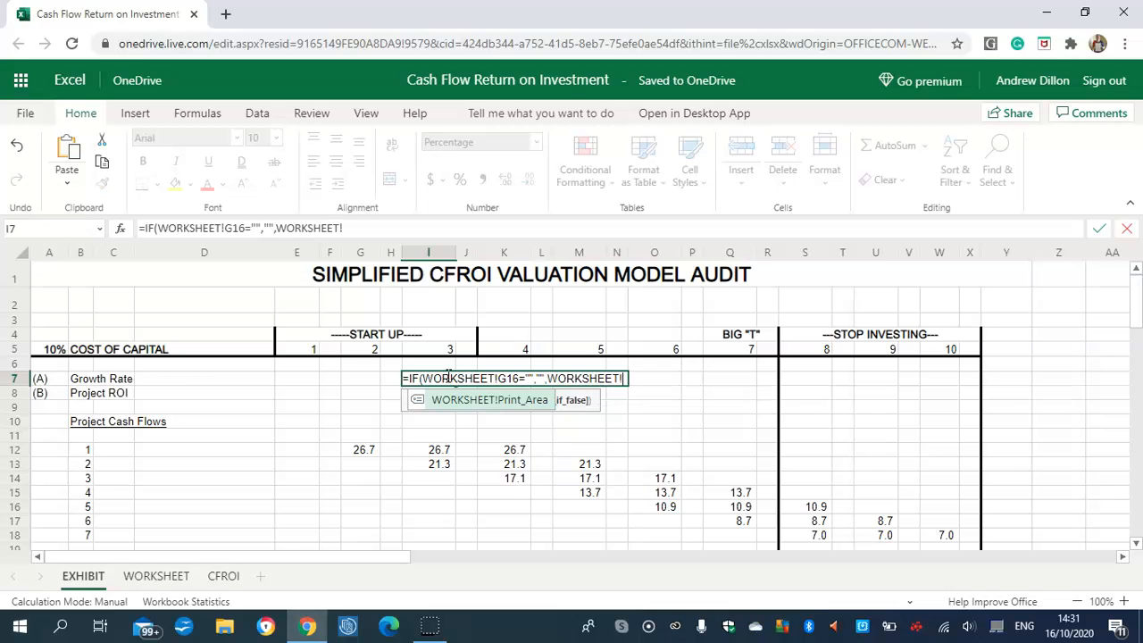
{"action": "type", "text": "G16"}
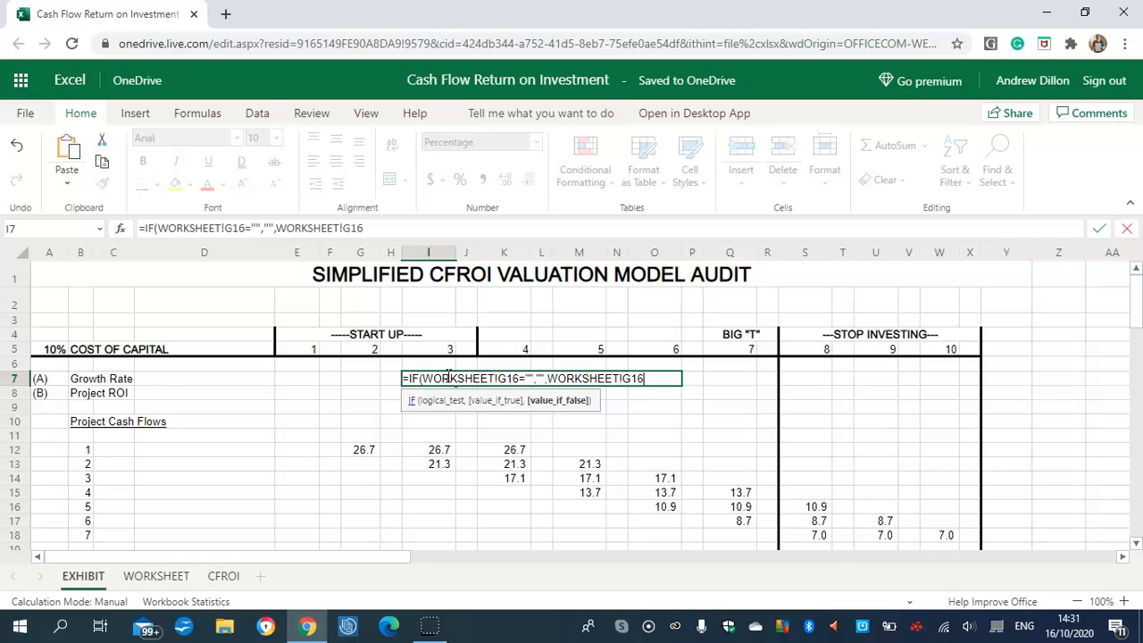
{"action": "type", "text": ")"}
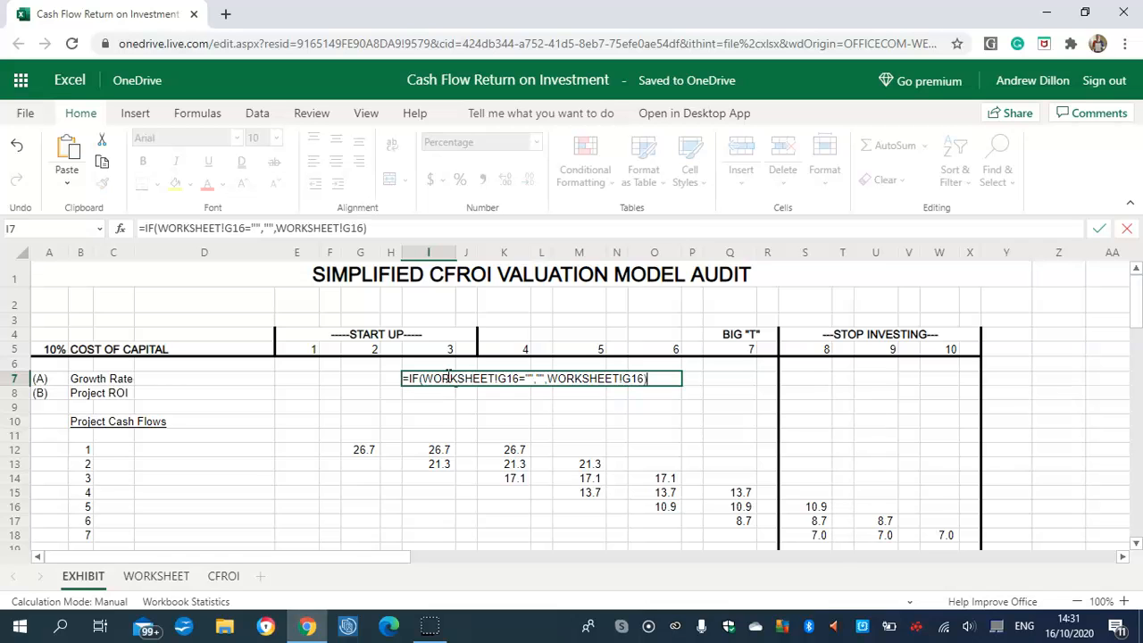
{"action": "key", "text": "Return"}
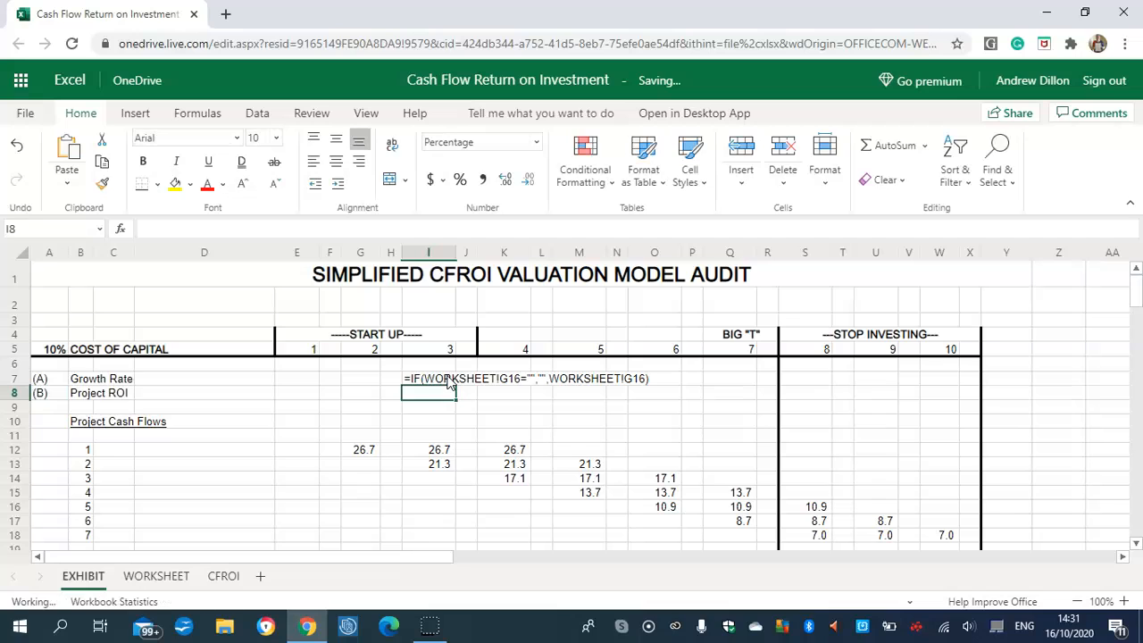
Step: Enter =IF(WORKSHEET!H16="","",WORKSHEET!H16) as the period 4 Growth Rate in cell K7
{"action": "left_click", "coordinate": [518, 379]}
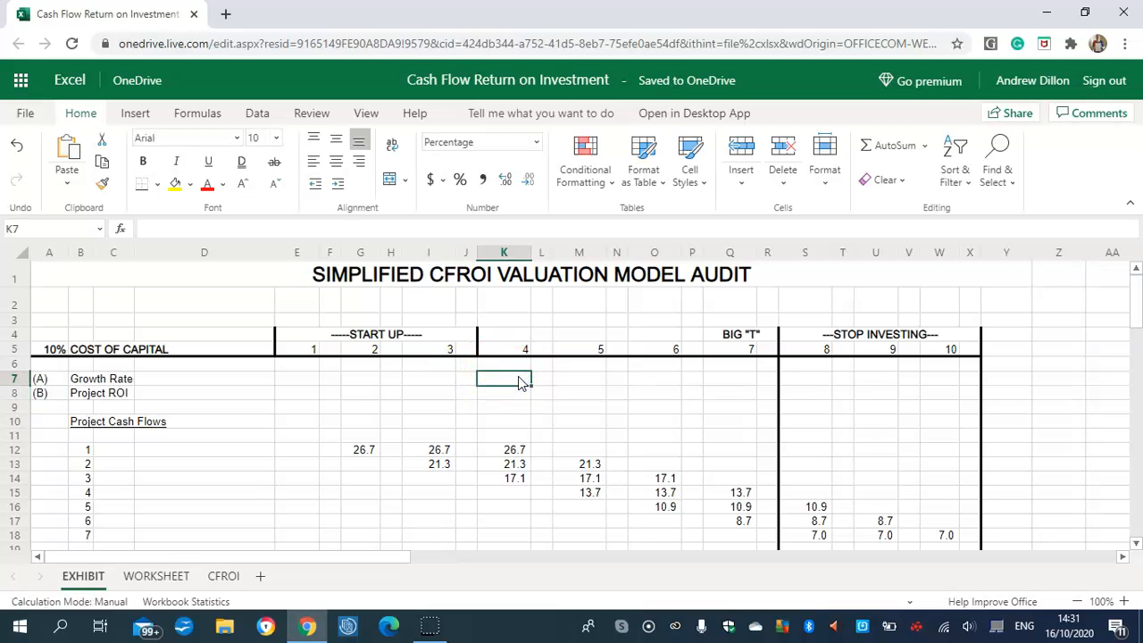
{"action": "type", "text": "="}
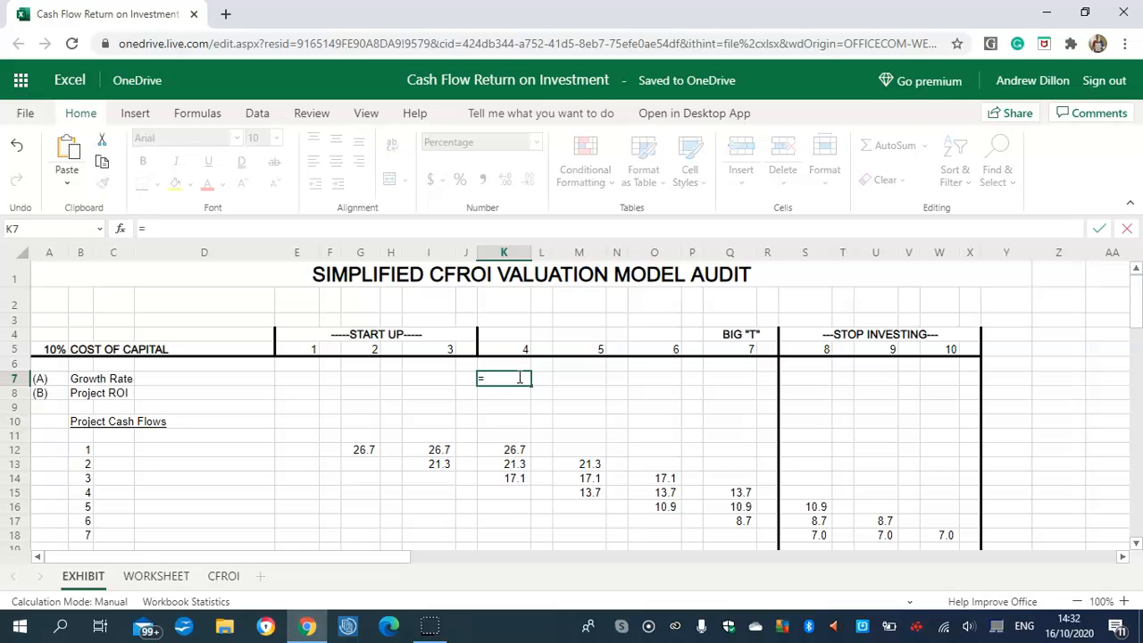
{"action": "type", "text": "IF"}
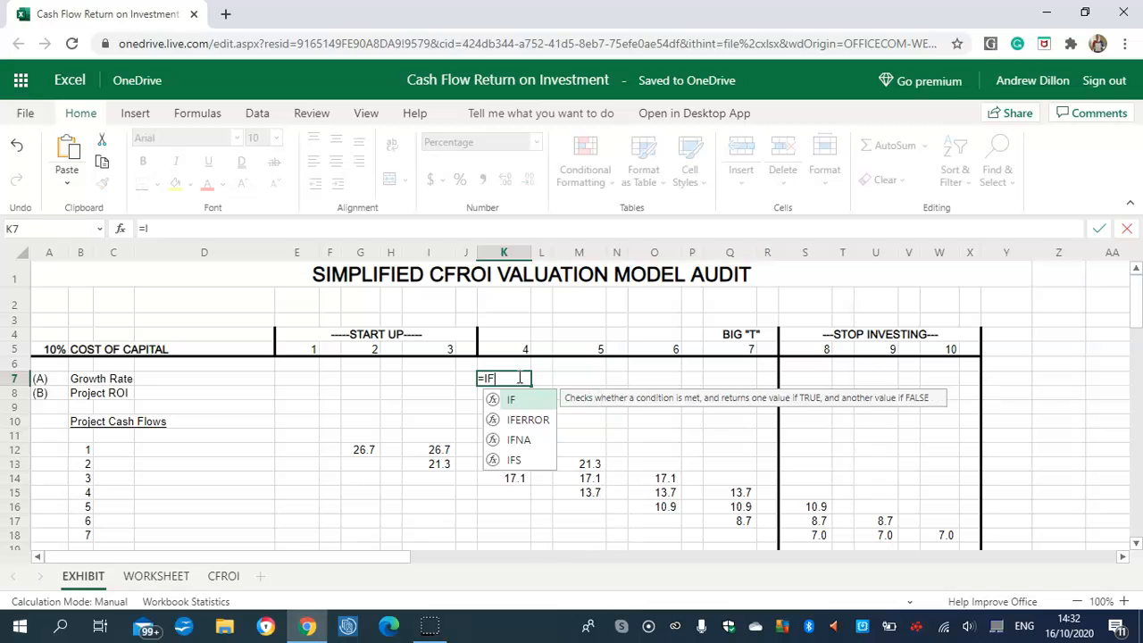
{"action": "type", "text": "(WORK"}
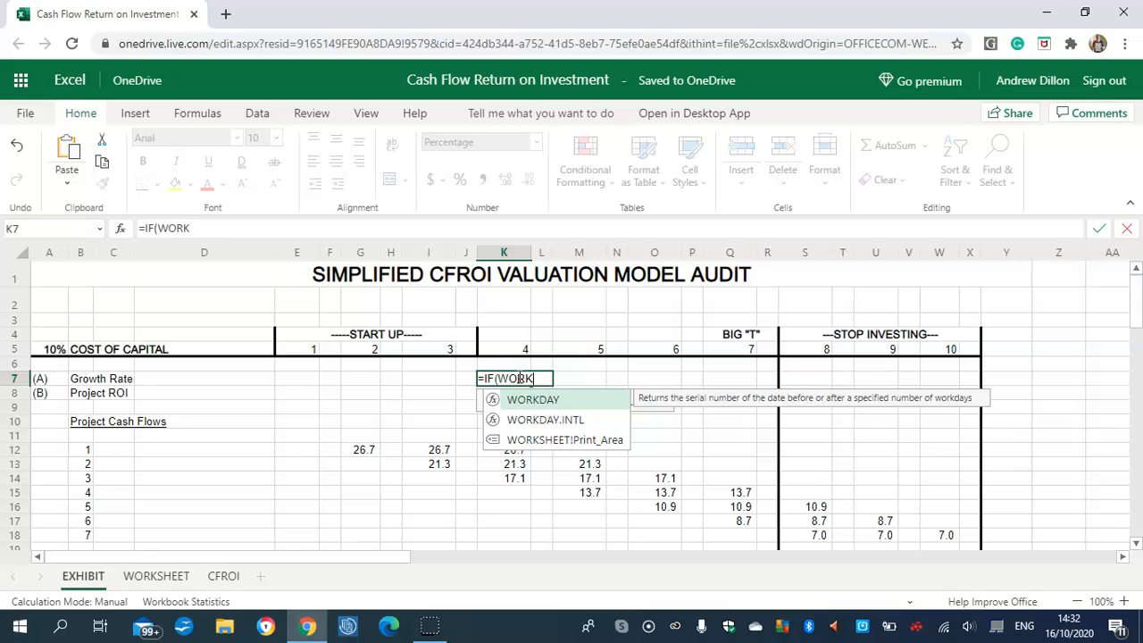
{"action": "type", "text": "SHEET"}
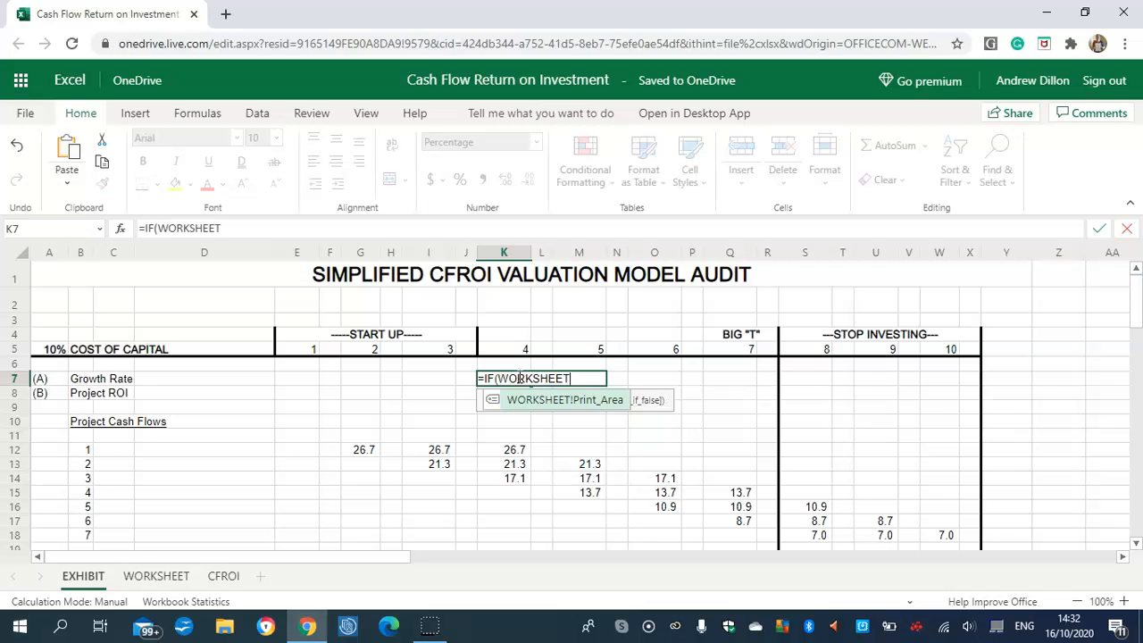
{"action": "type", "text": "!H1"}
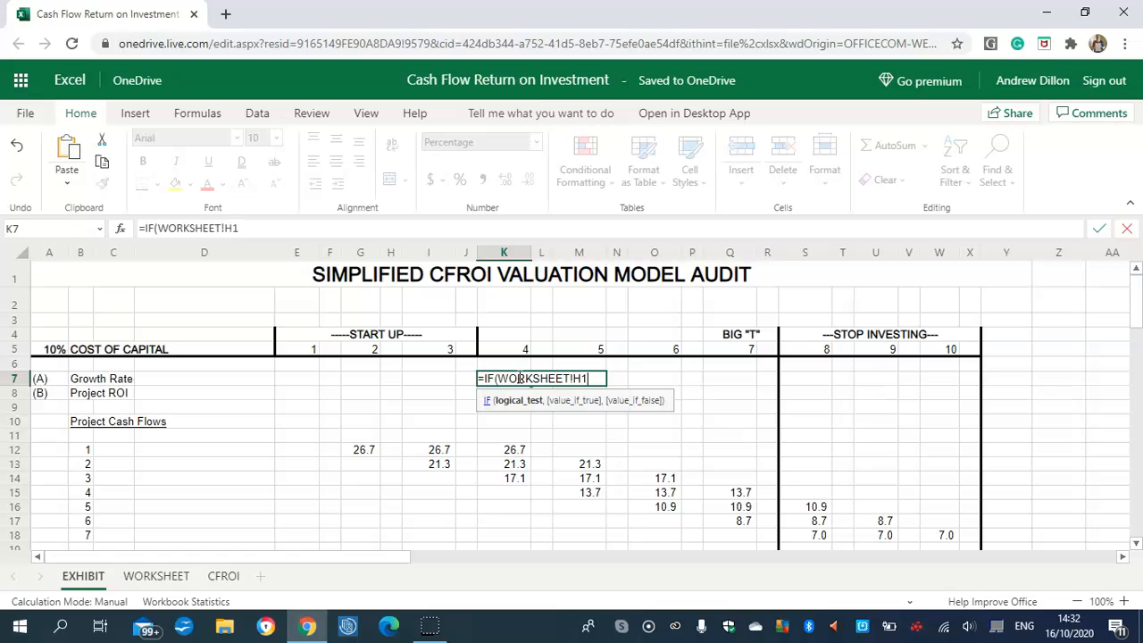
{"action": "type", "text": "6=\"\","}
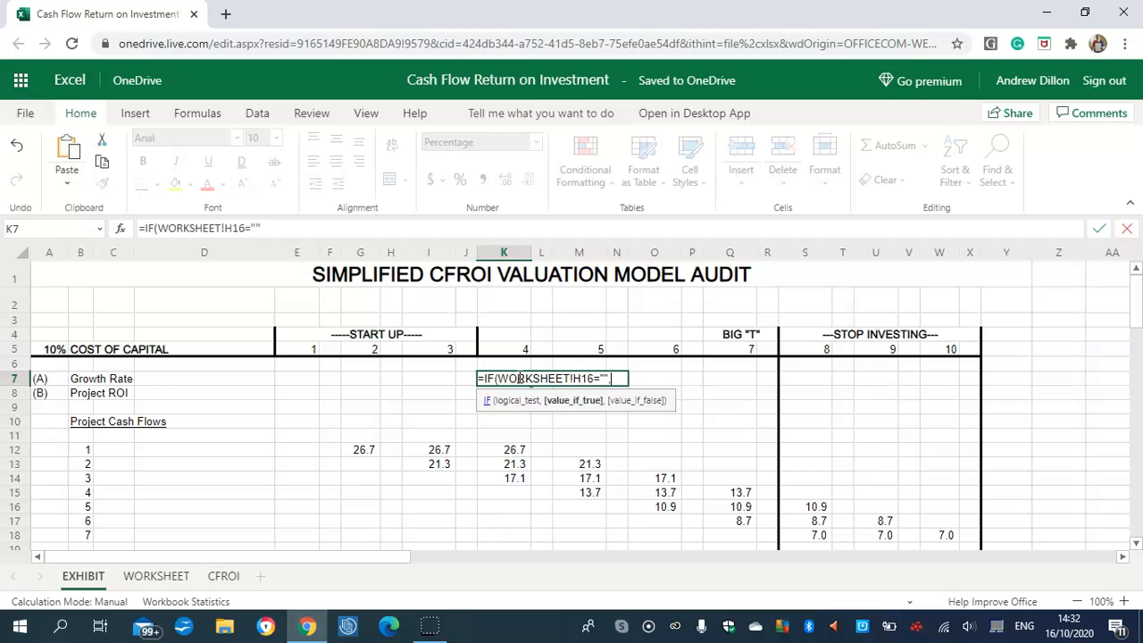
{"action": "type", "text": "\"\",WOR"}
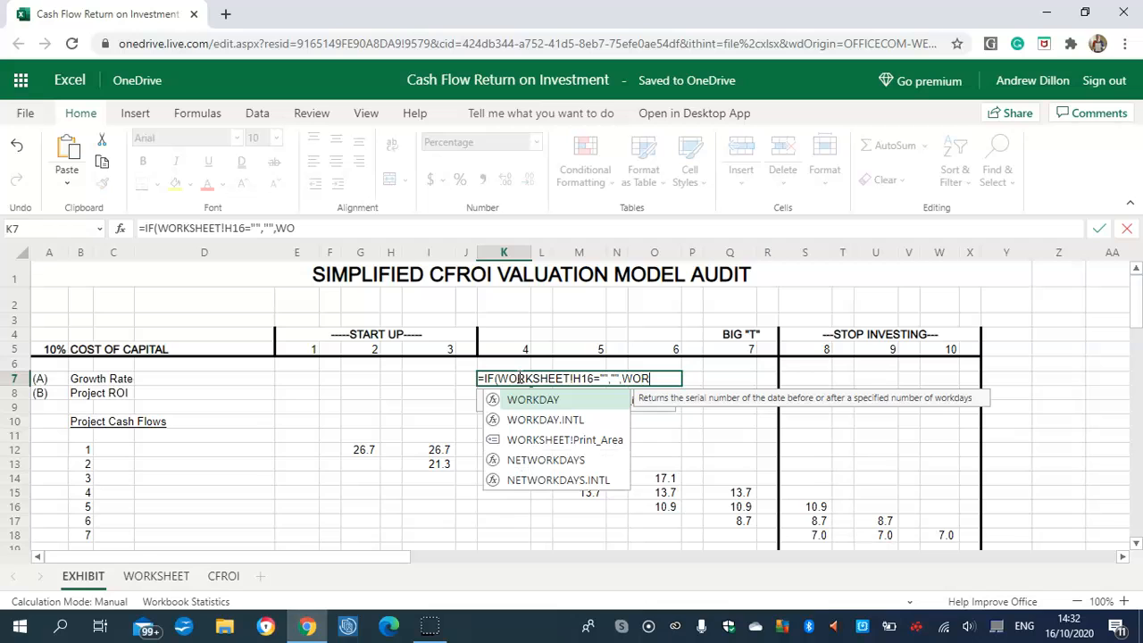
{"action": "type", "text": "KSHEE"}
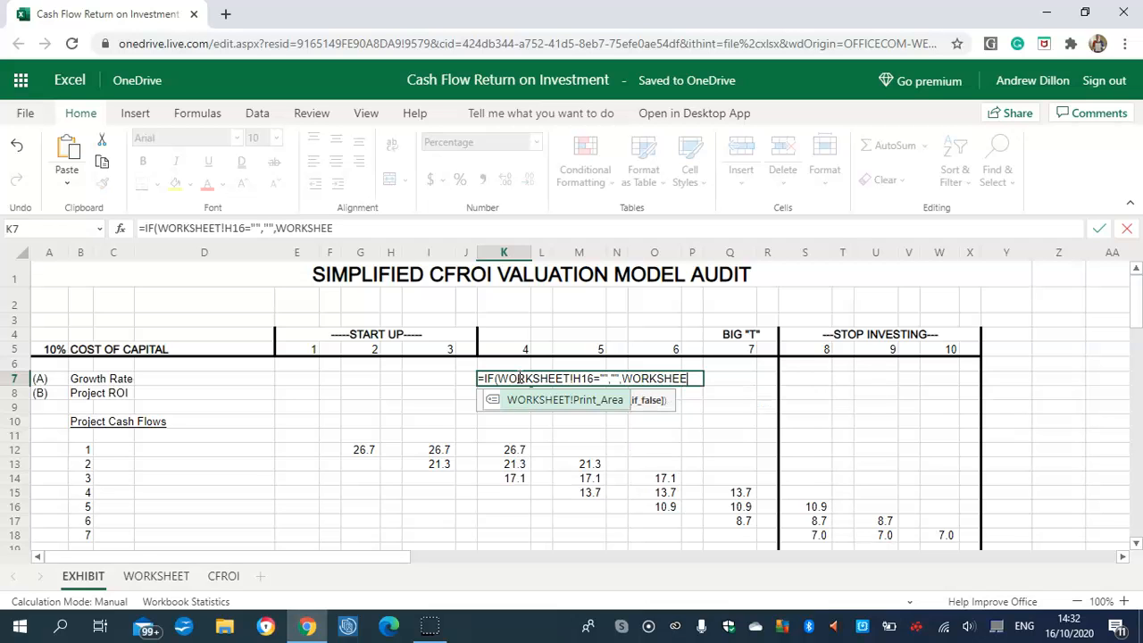
{"action": "type", "text": "T!H16)"}
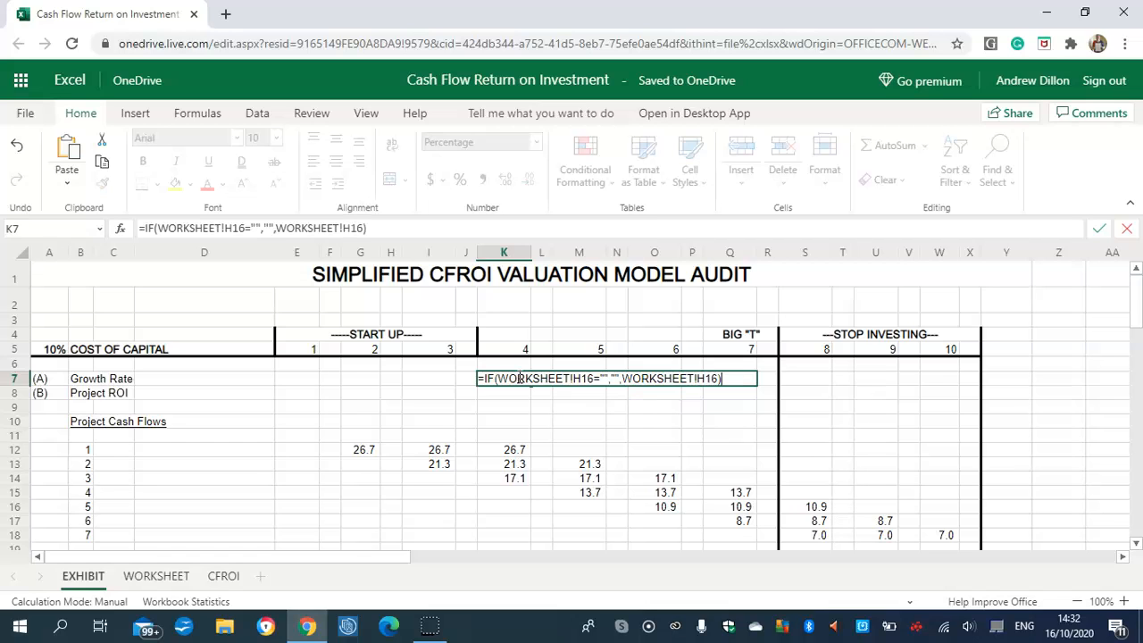
{"action": "key", "text": "Return"}
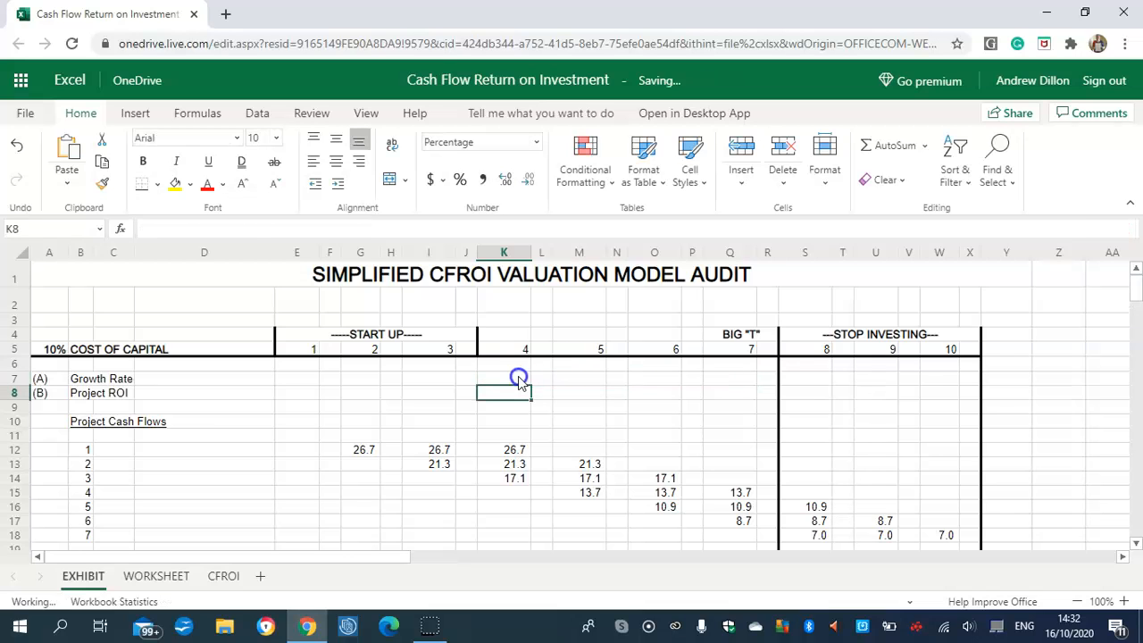
{"action": "left_click", "coordinate": [520, 378]}
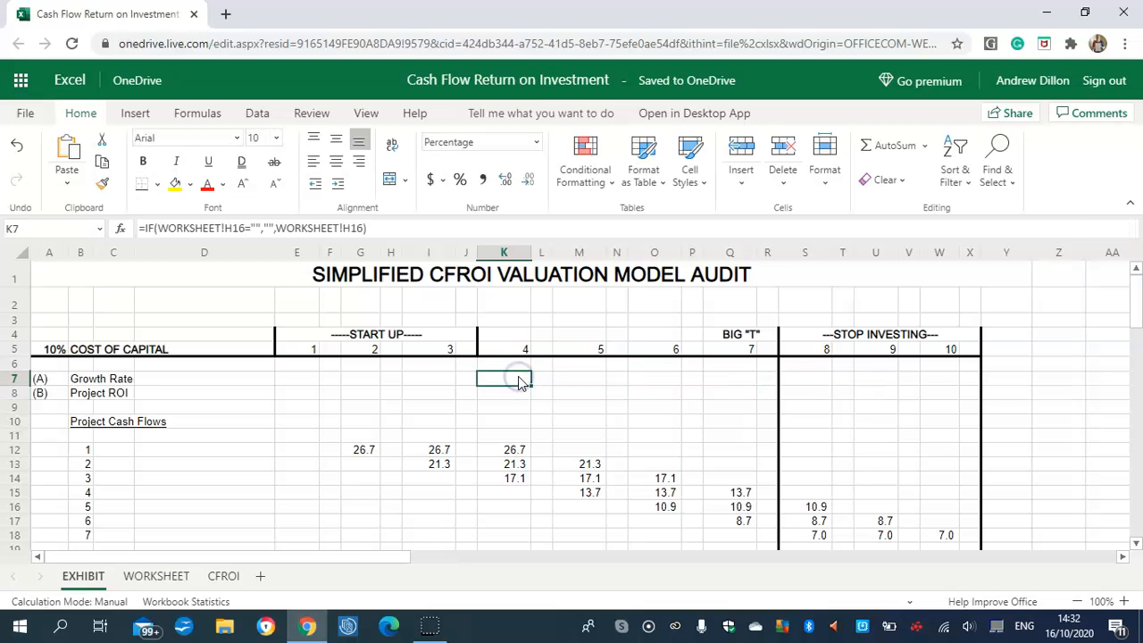
Step: Enter =IF(WORKSHEET!I16="","",WORKSHEET!I16) as the period 5 Growth Rate in cell M7
{"action": "left_click", "coordinate": [583, 379]}
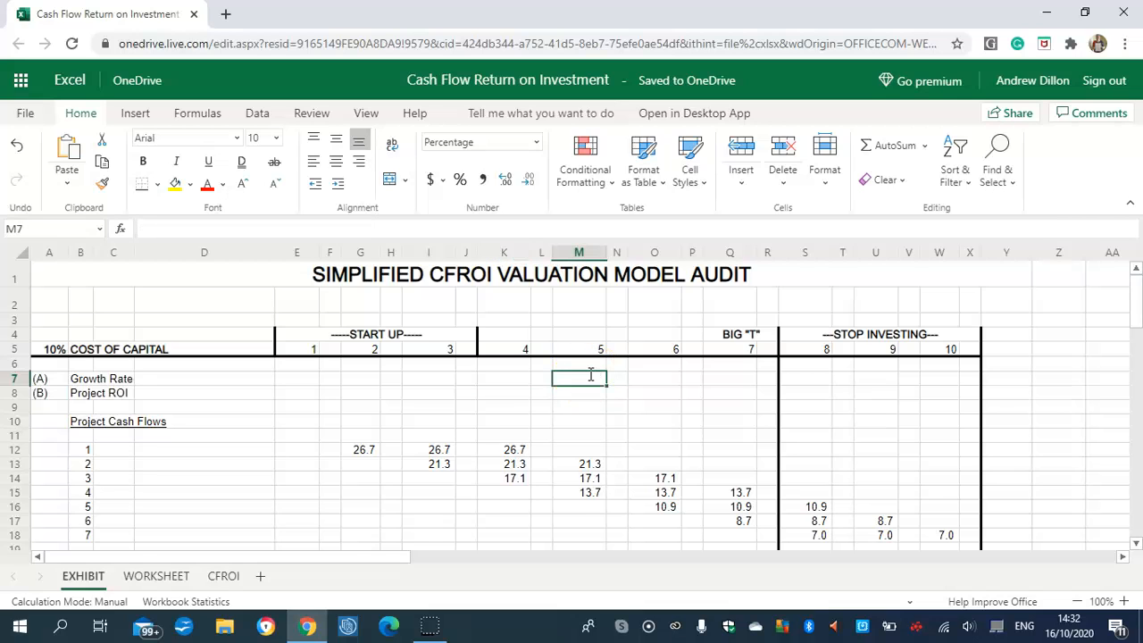
{"action": "type", "text": "="}
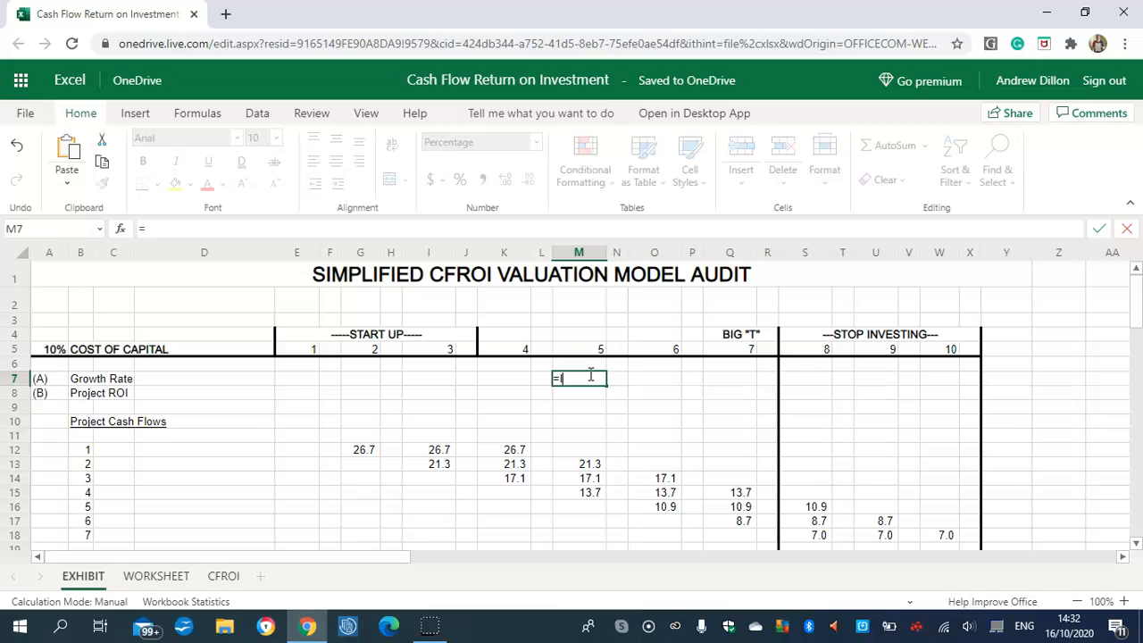
{"action": "type", "text": "IF("}
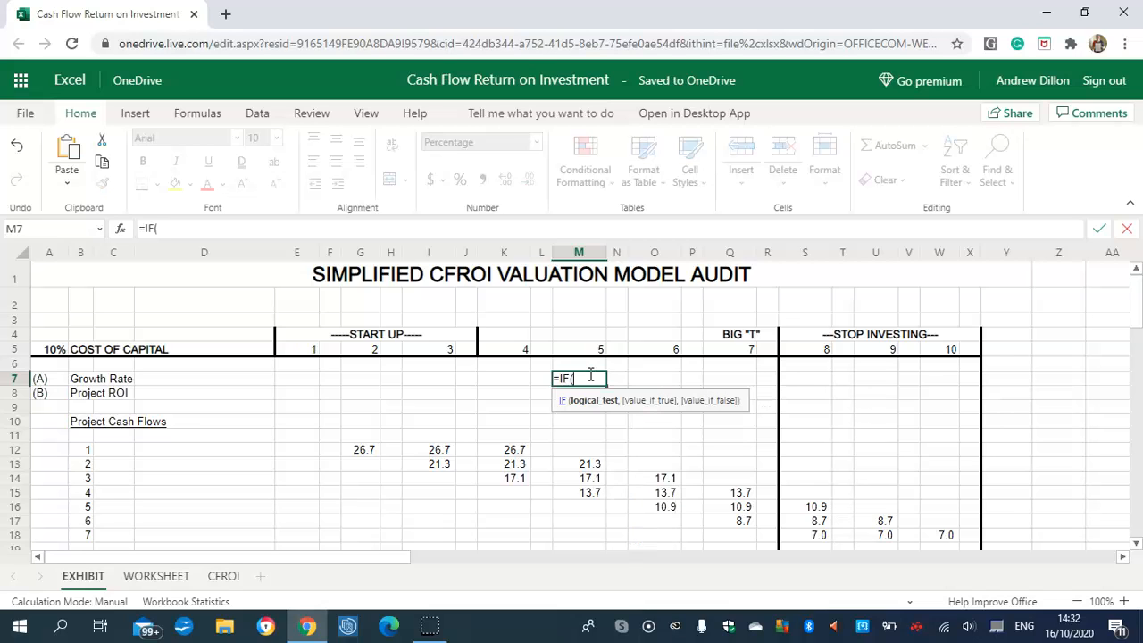
{"action": "type", "text": "W"}
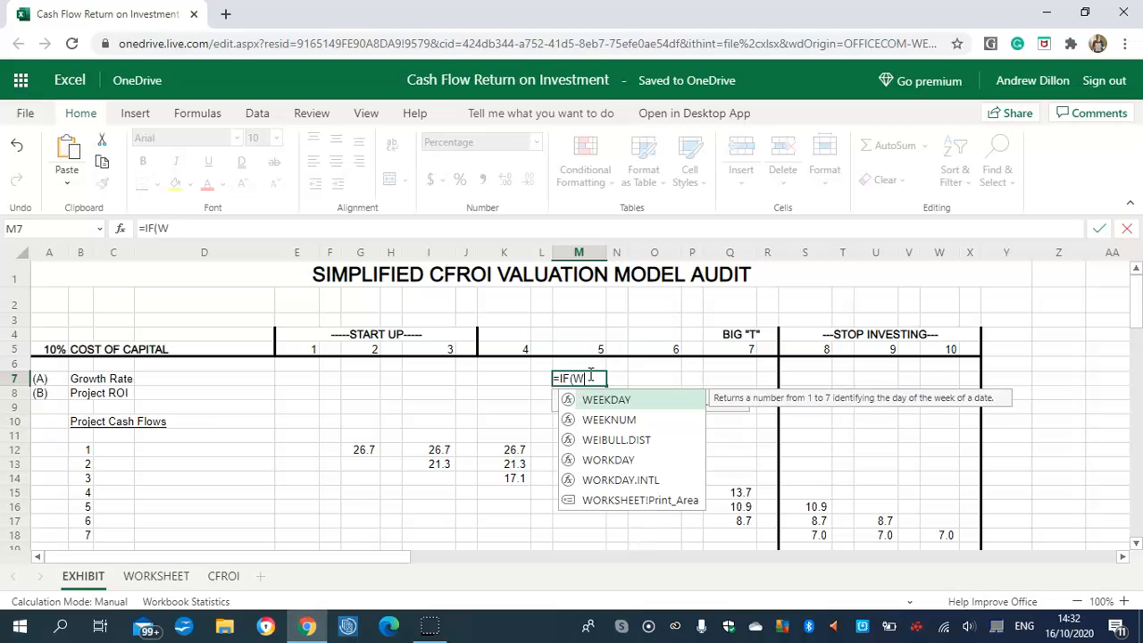
{"action": "type", "text": "ORKSHEET"}
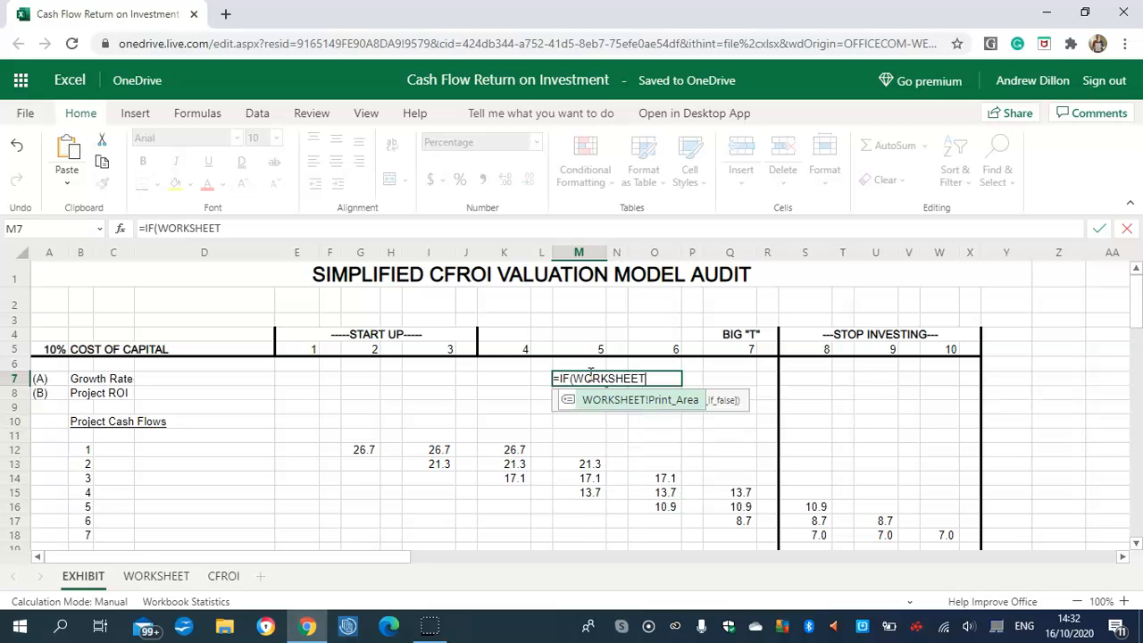
{"action": "type", "text": "!I16"}
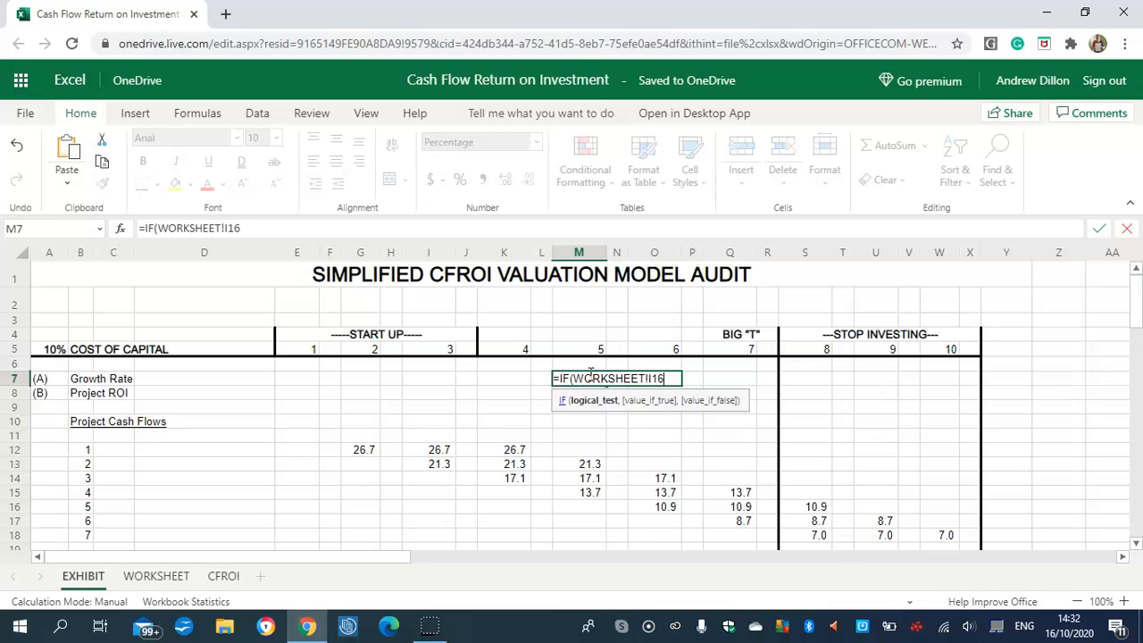
{"action": "type", "text": "=\"\",\"\""}
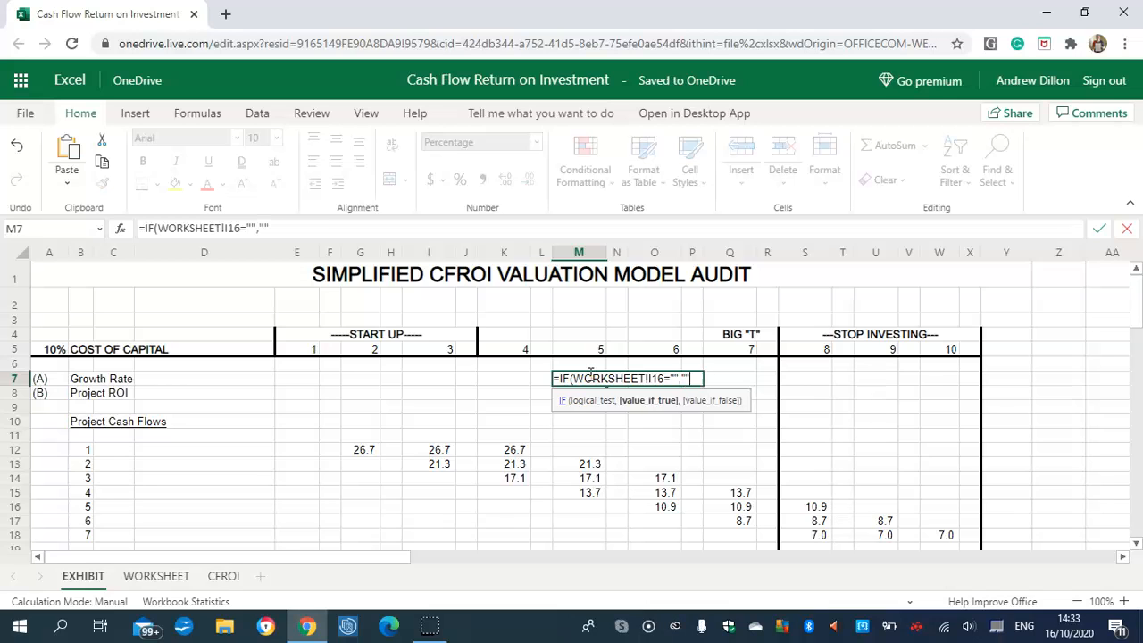
{"action": "type", "text": ","}
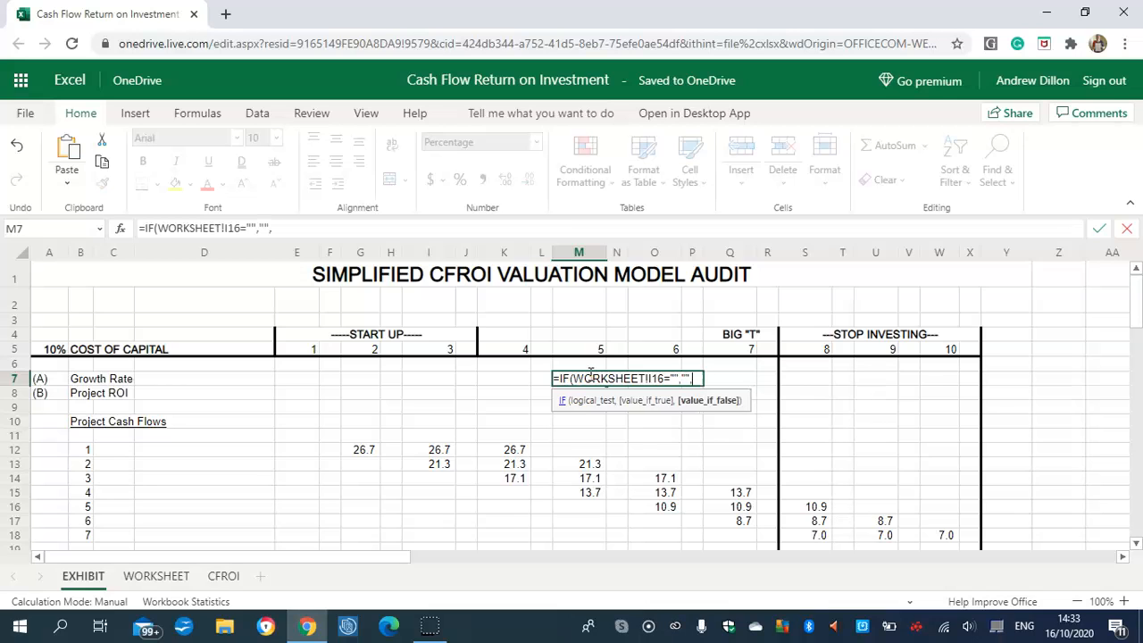
{"action": "type", "text": "WORKSHEE"}
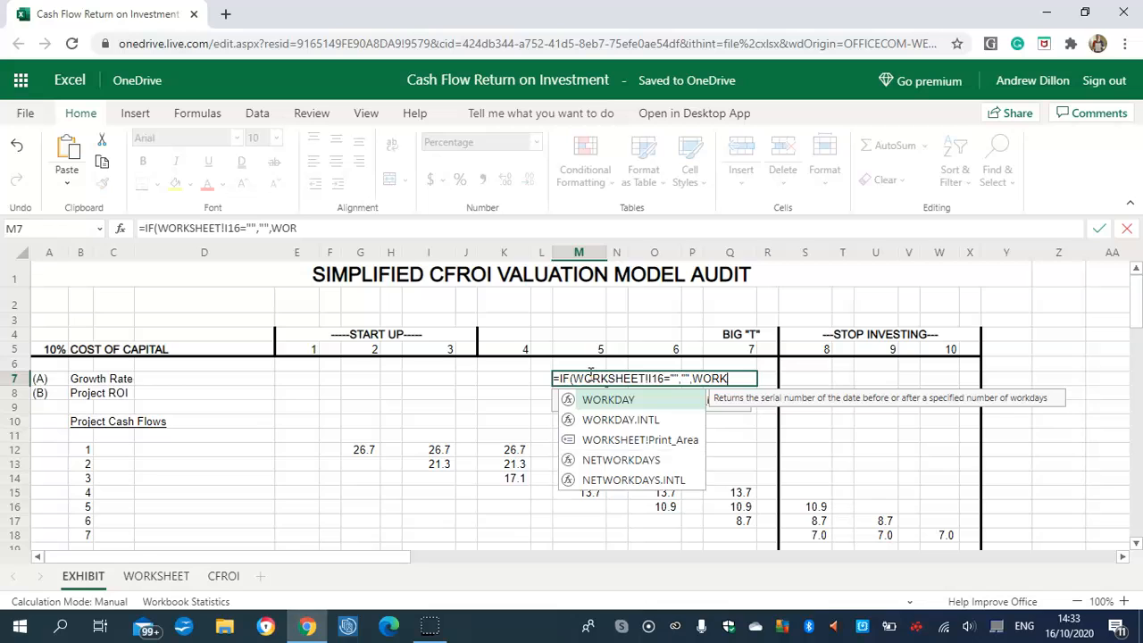
{"action": "type", "text": "T!"}
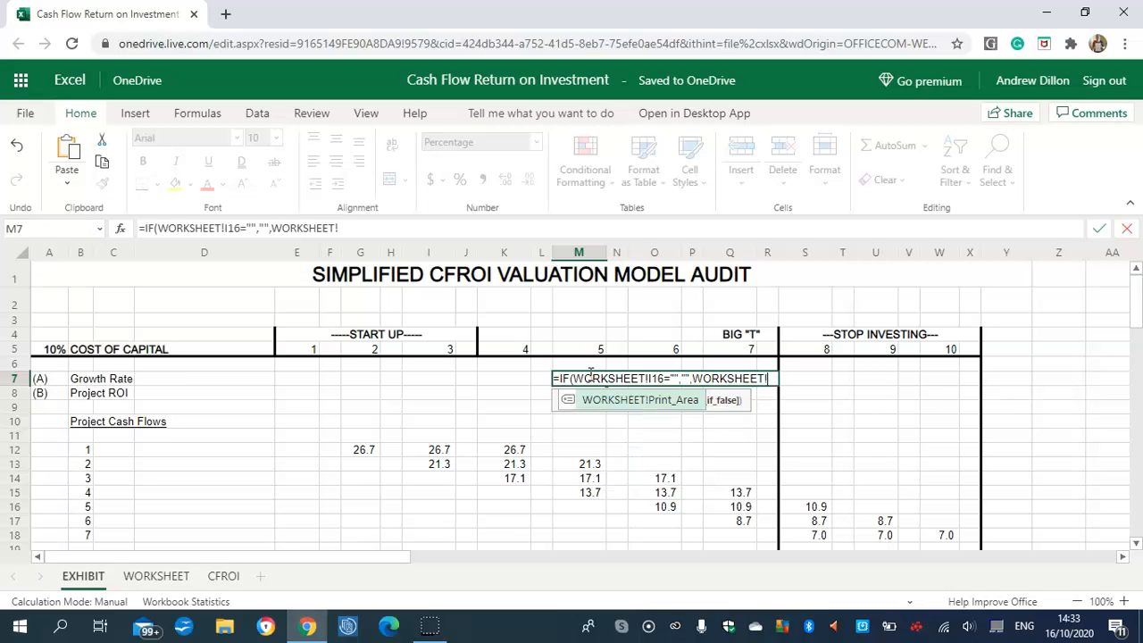
{"action": "type", "text": "I16"}
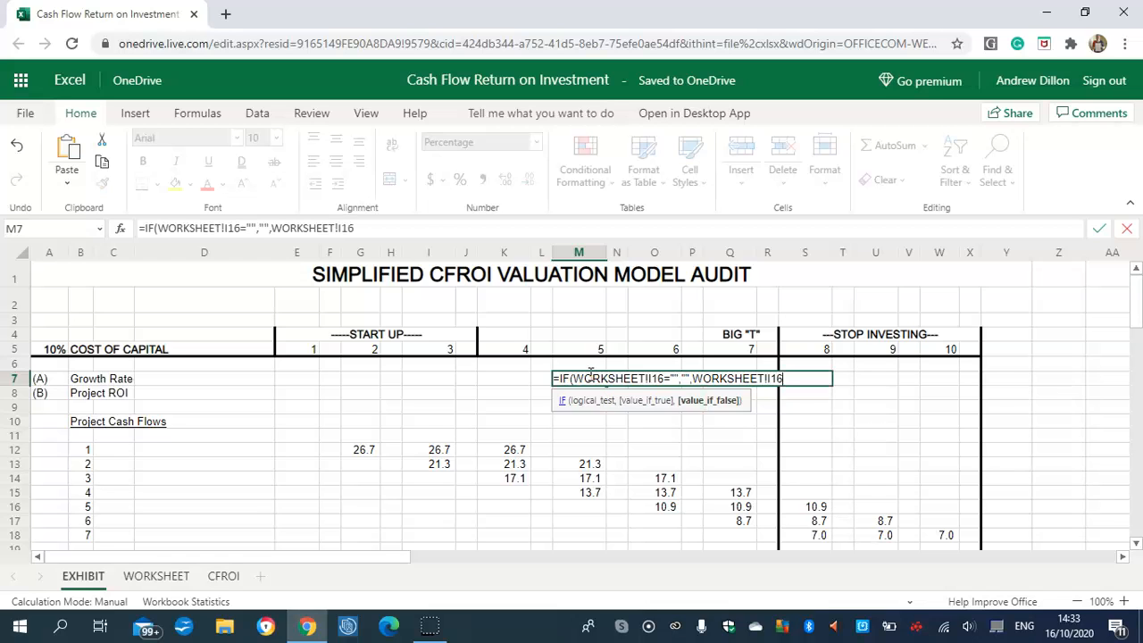
{"action": "type", "text": ")"}
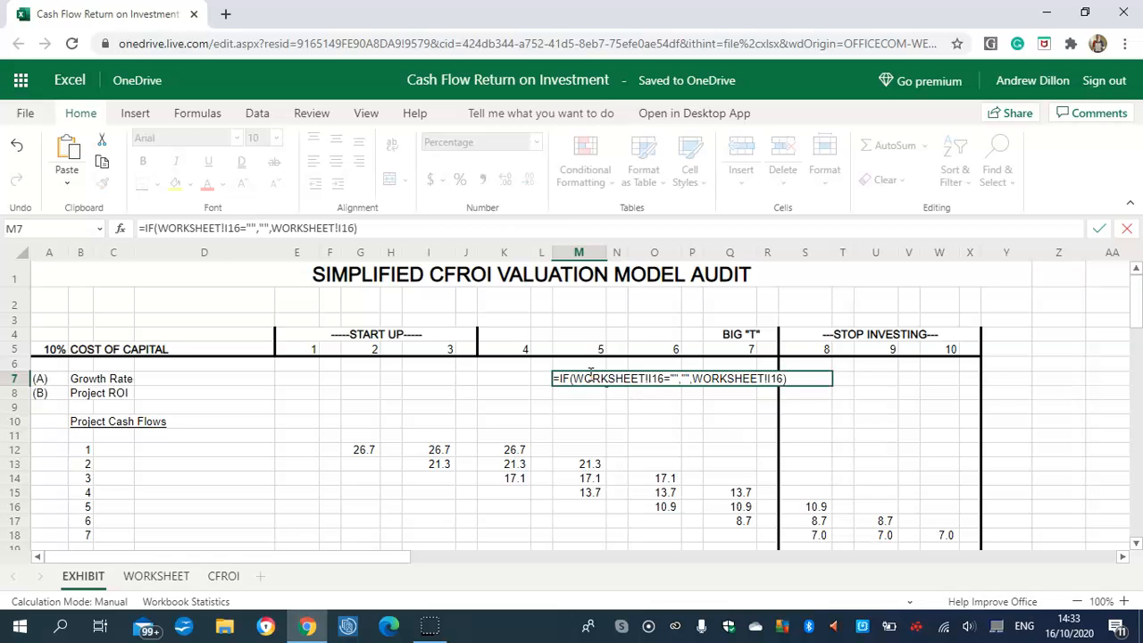
{"action": "key", "text": "Return"}
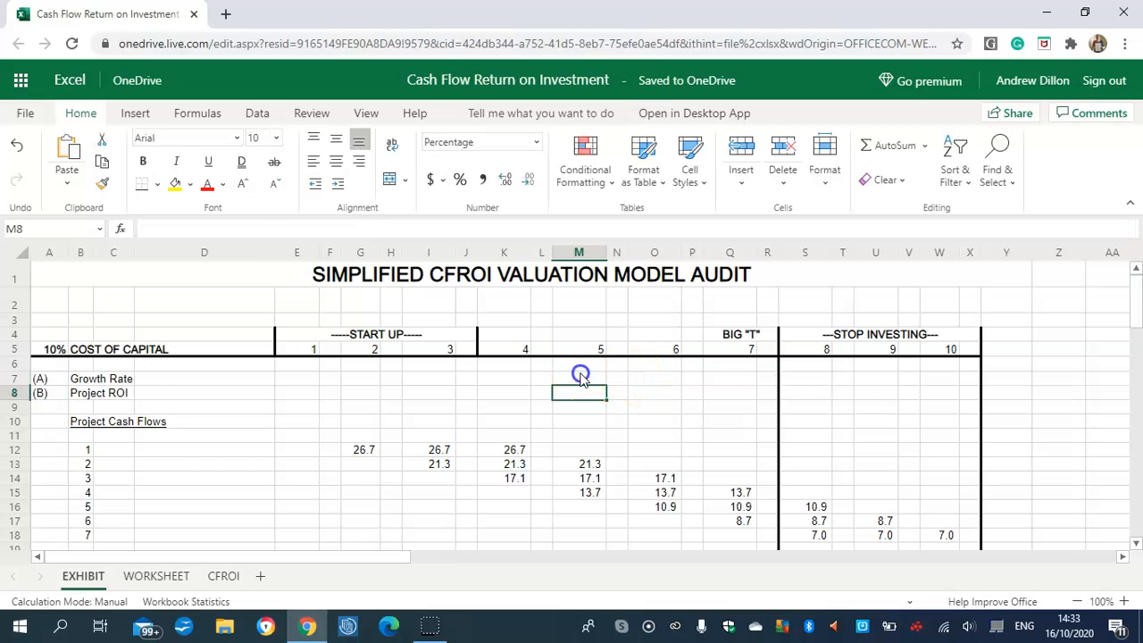
{"action": "left_click", "coordinate": [581, 375]}
Step: Enter =IF(WORKSHEET!J16="","",WORKSHEET!J16) as the period 6 Growth Rate in cell O7
{"action": "left_click", "coordinate": [658, 384]}
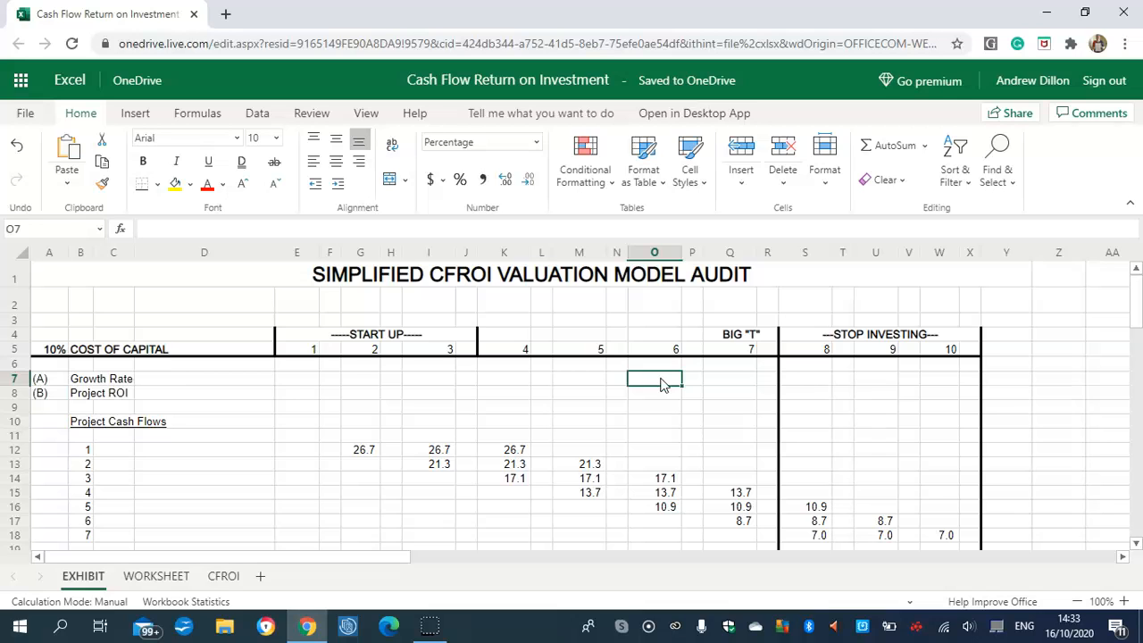
{"action": "type", "text": "="}
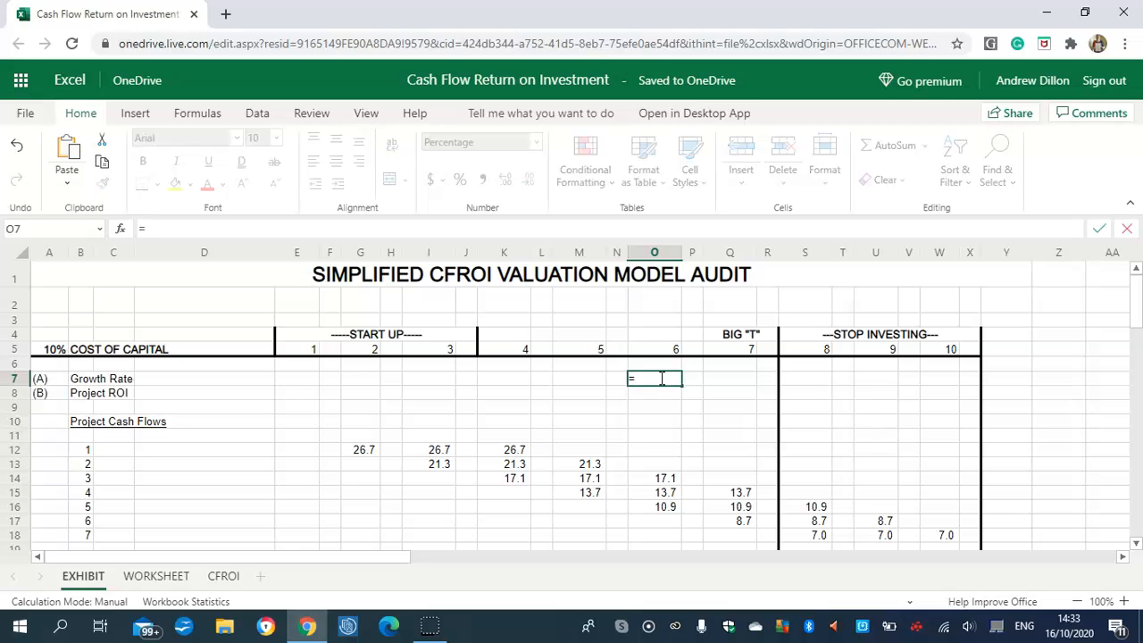
{"action": "type", "text": "IF"}
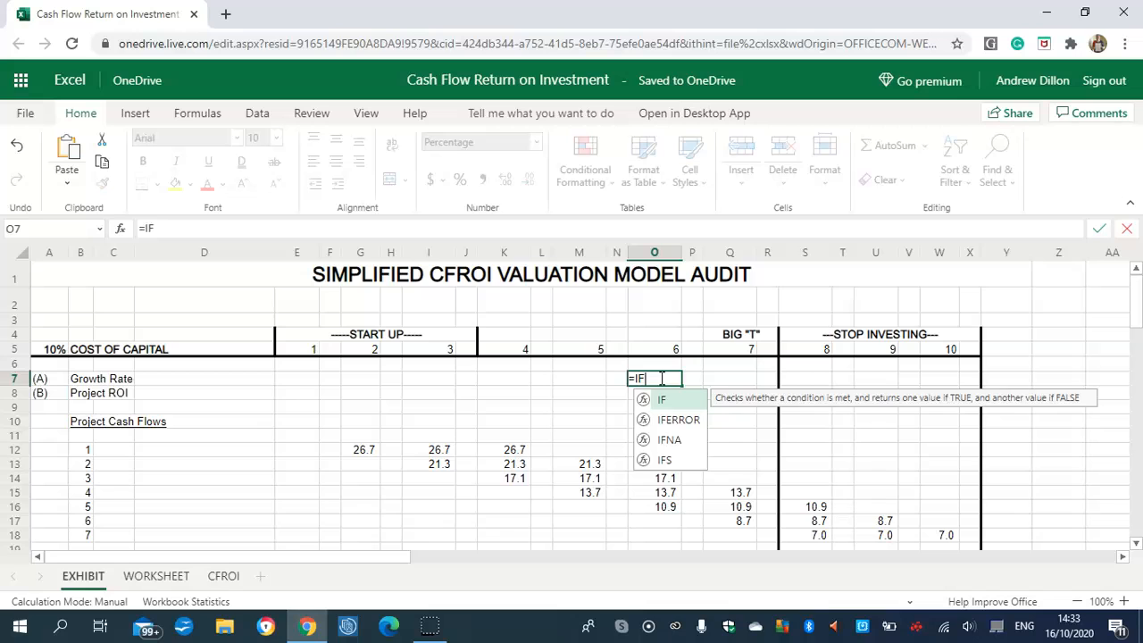
{"action": "type", "text": "(WORKS"}
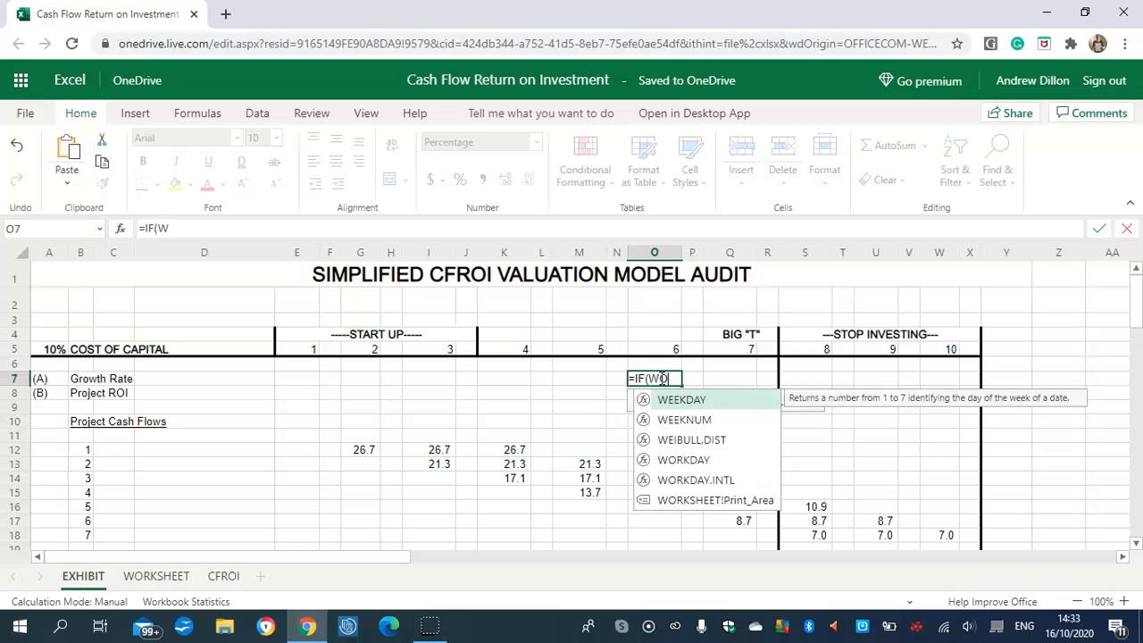
{"action": "type", "text": "HEET"}
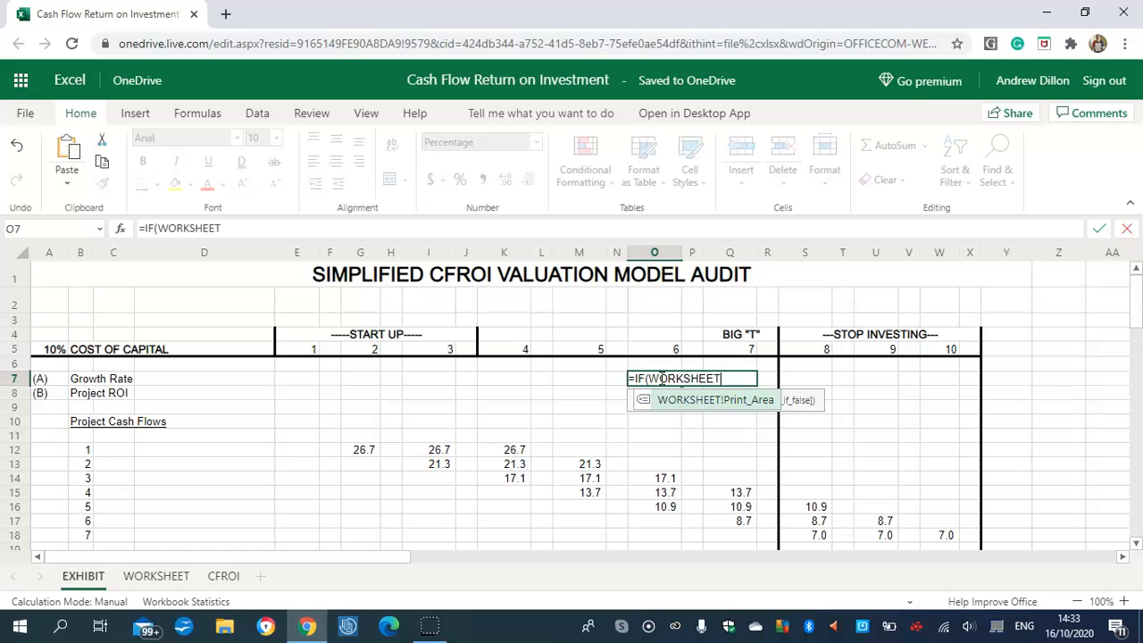
{"action": "type", "text": "!J16"}
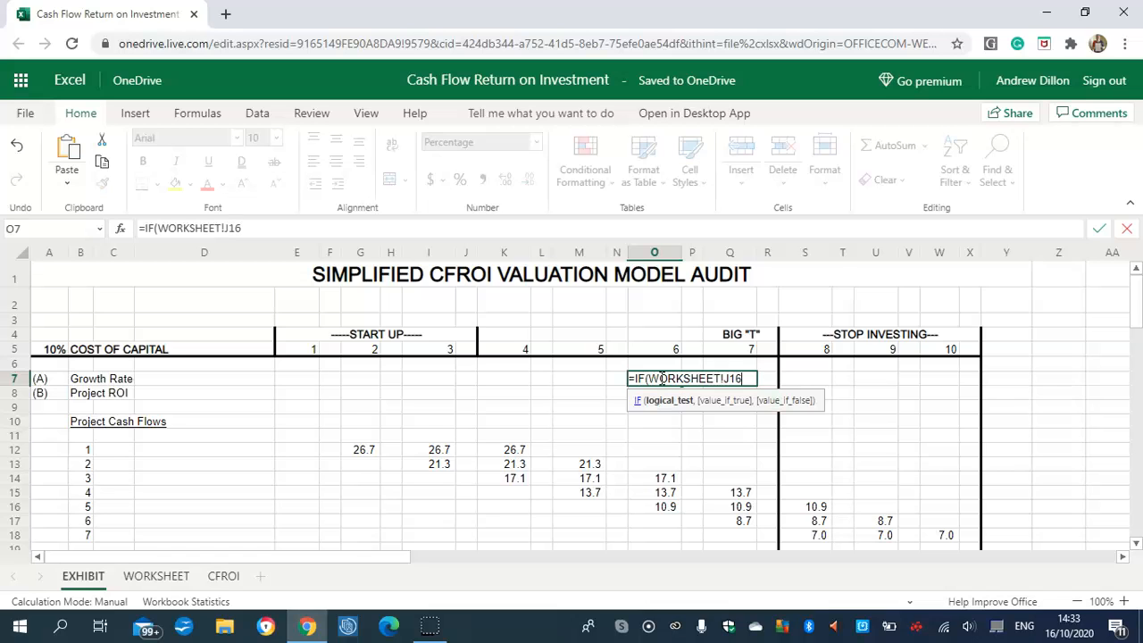
{"action": "type", "text": "="}
{"action": "type", "text": "\"\","}
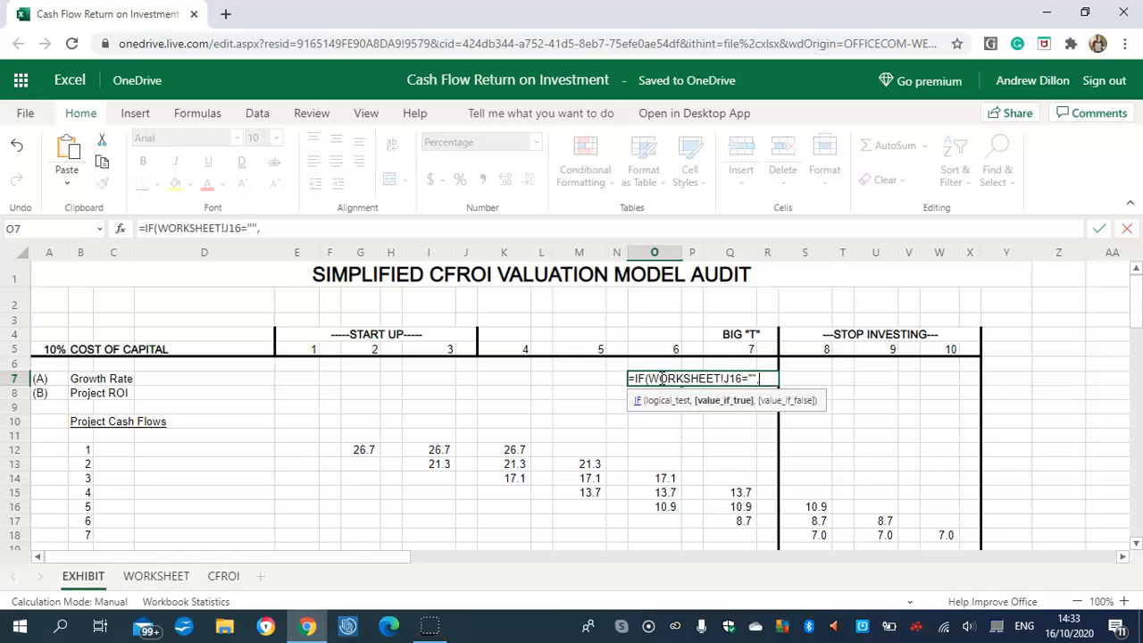
{"action": "type", "text": "\"\","}
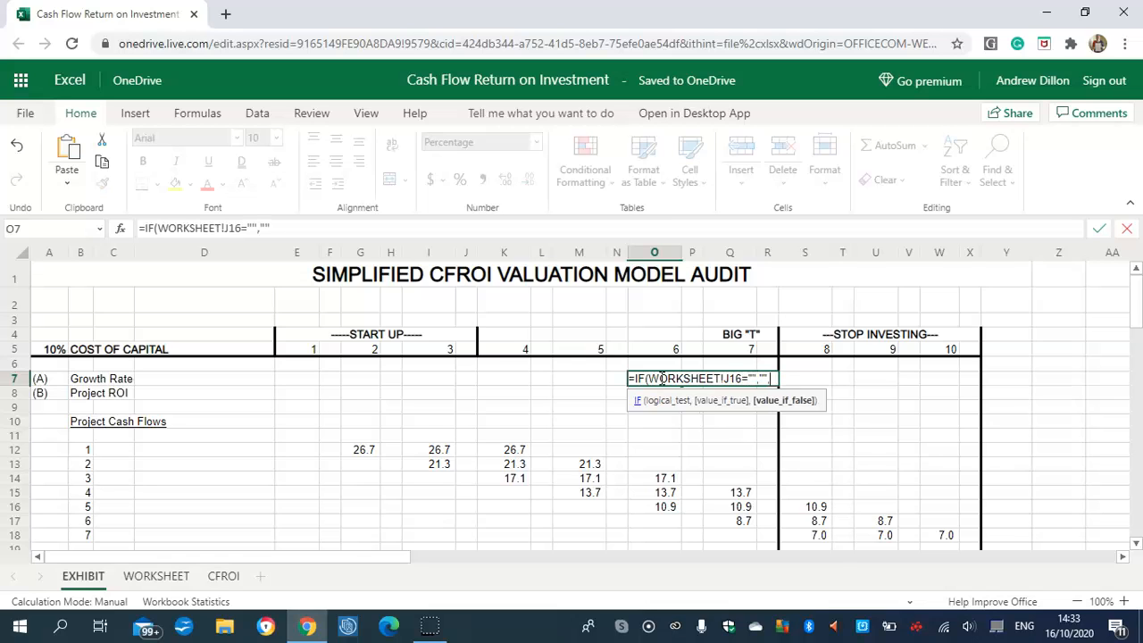
{"action": "type", "text": "WORKSH"}
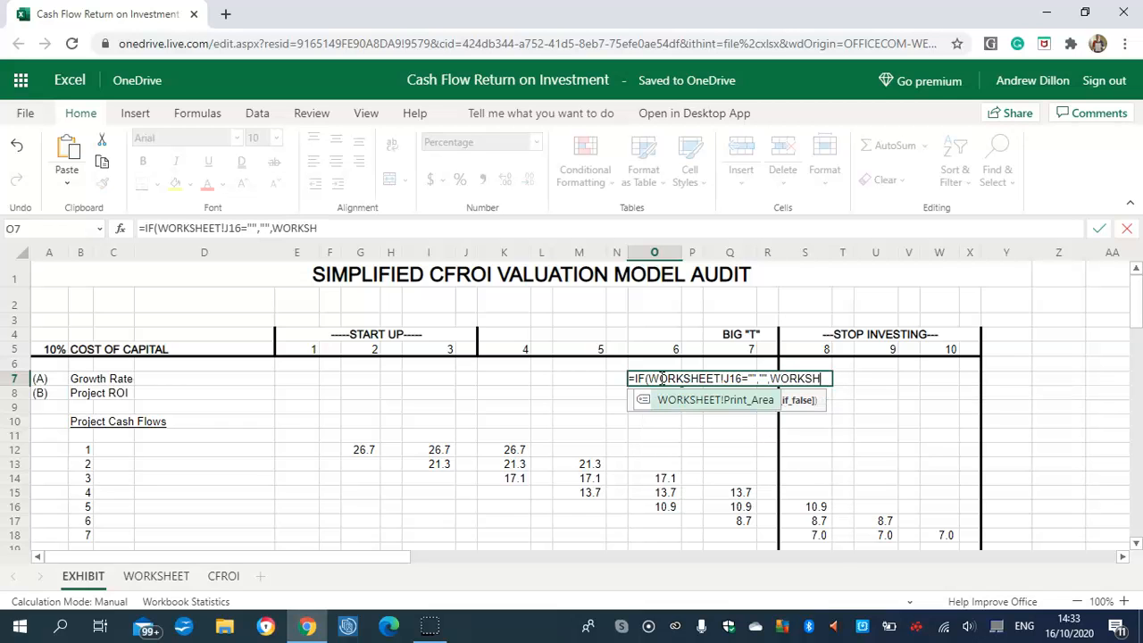
{"action": "type", "text": "EET!J16"}
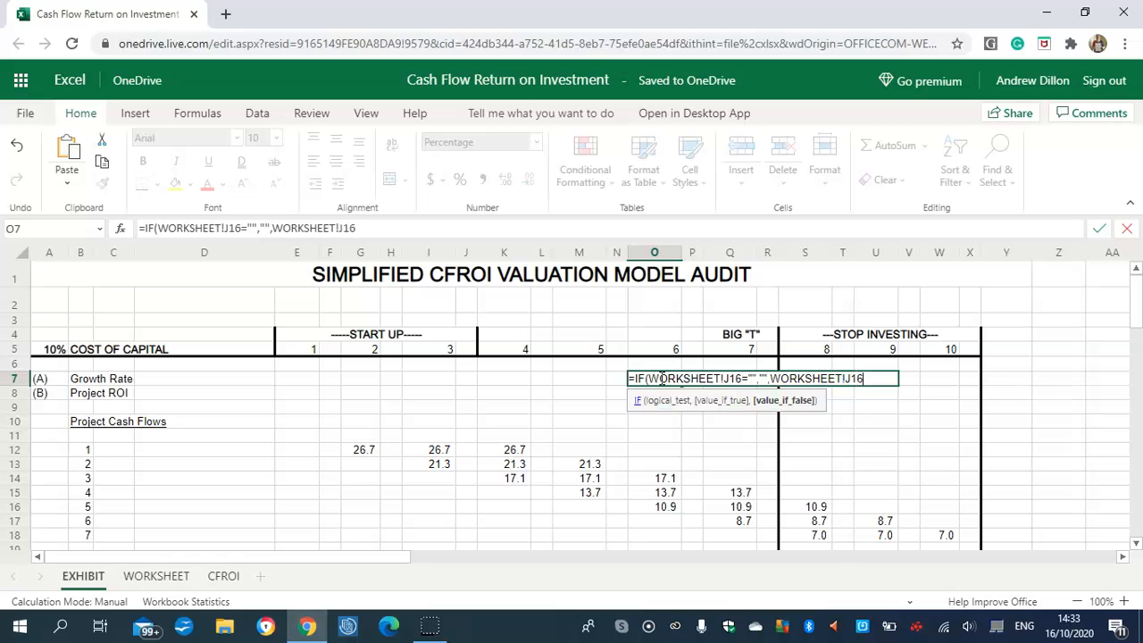
{"action": "type", "text": ")"}
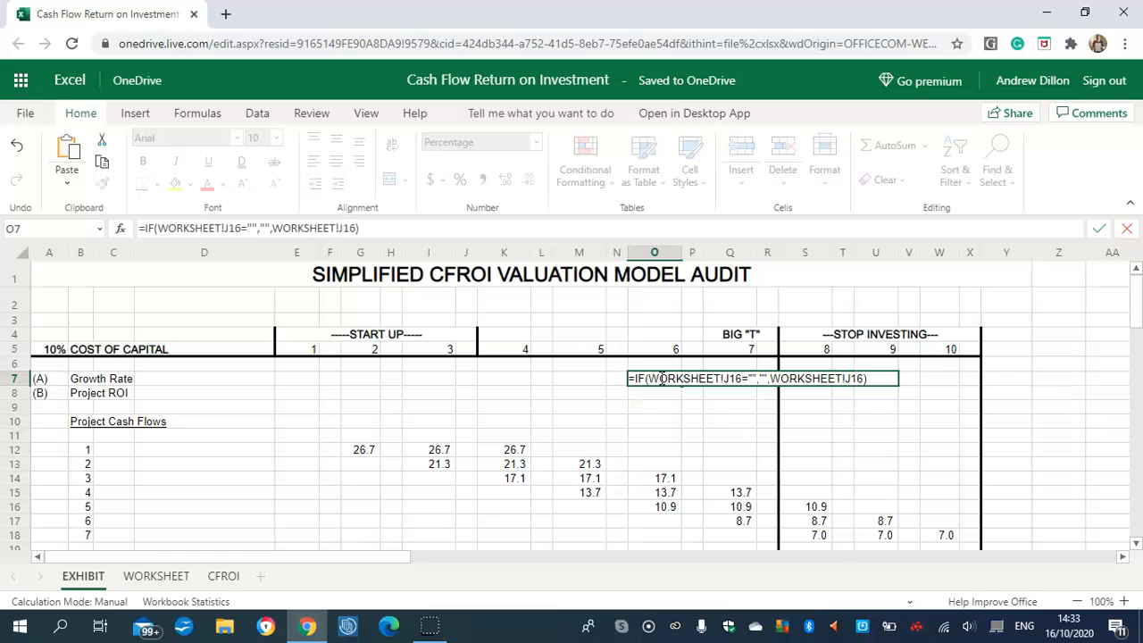
{"action": "key", "text": "Return"}
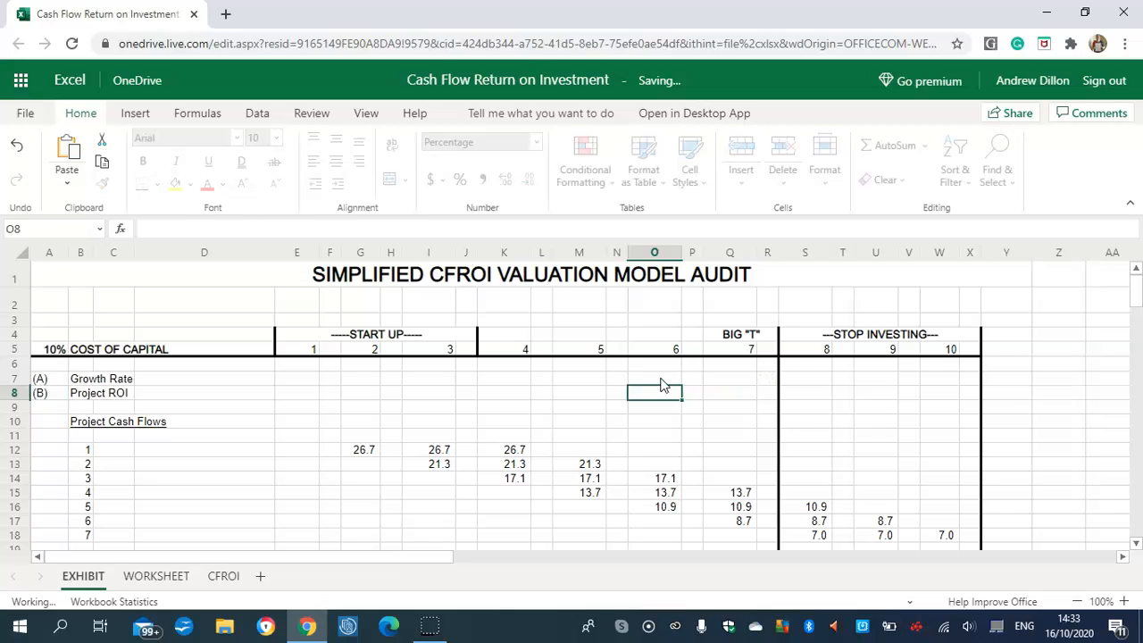
{"action": "left_click", "coordinate": [661, 384]}
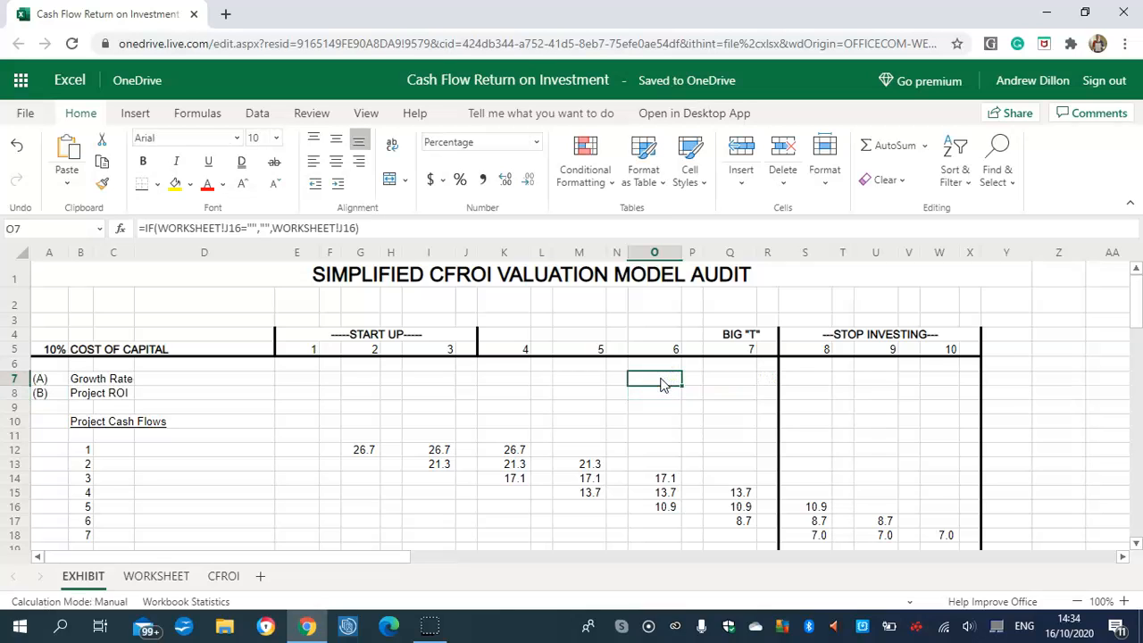
Step: Enter =IF(WORKSHEET!K16="","",WORKSHEET!K16) as the period 7 Growth Rate in cell Q7
{"action": "left_click", "coordinate": [730, 380]}
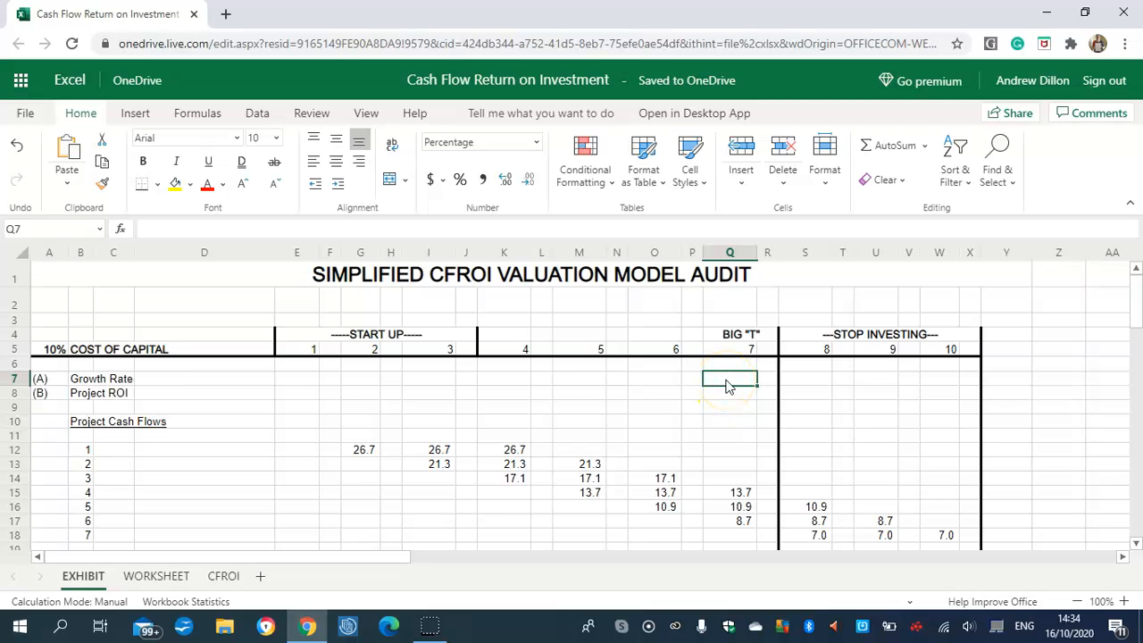
{"action": "type", "text": "="}
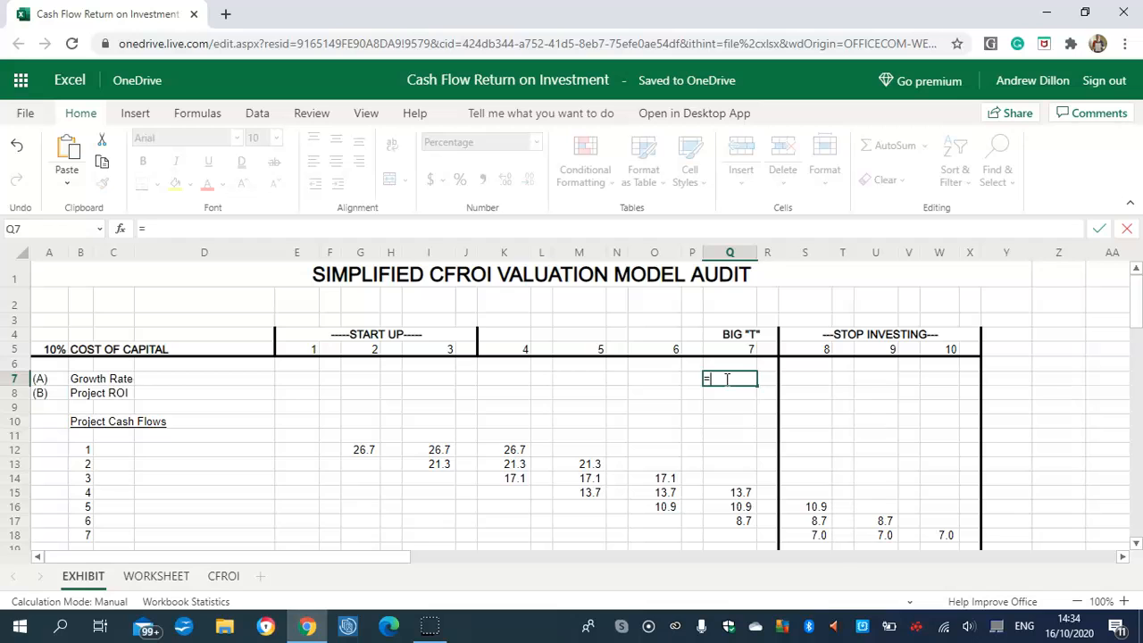
{"action": "type", "text": "IF"}
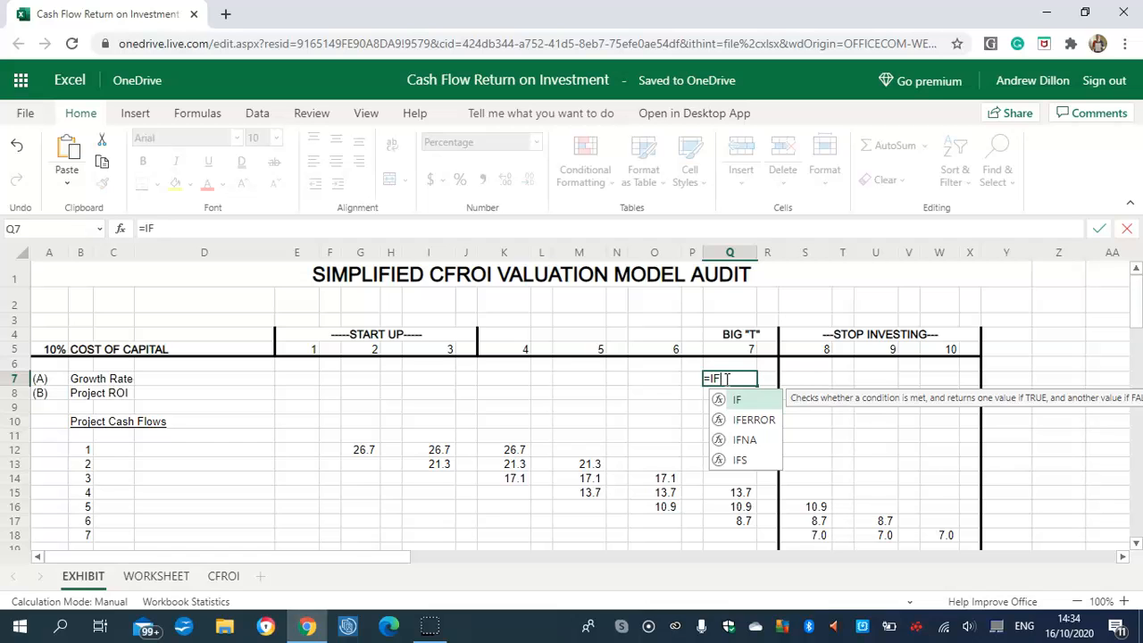
{"action": "type", "text": "(WORKSHEET"}
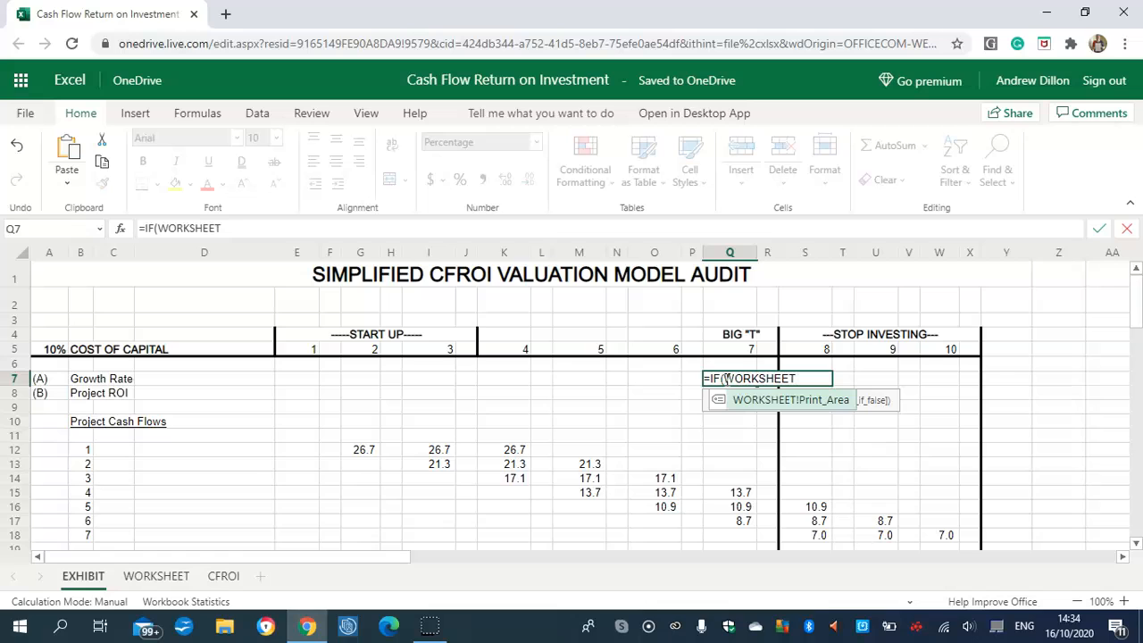
{"action": "type", "text": "!K16="}
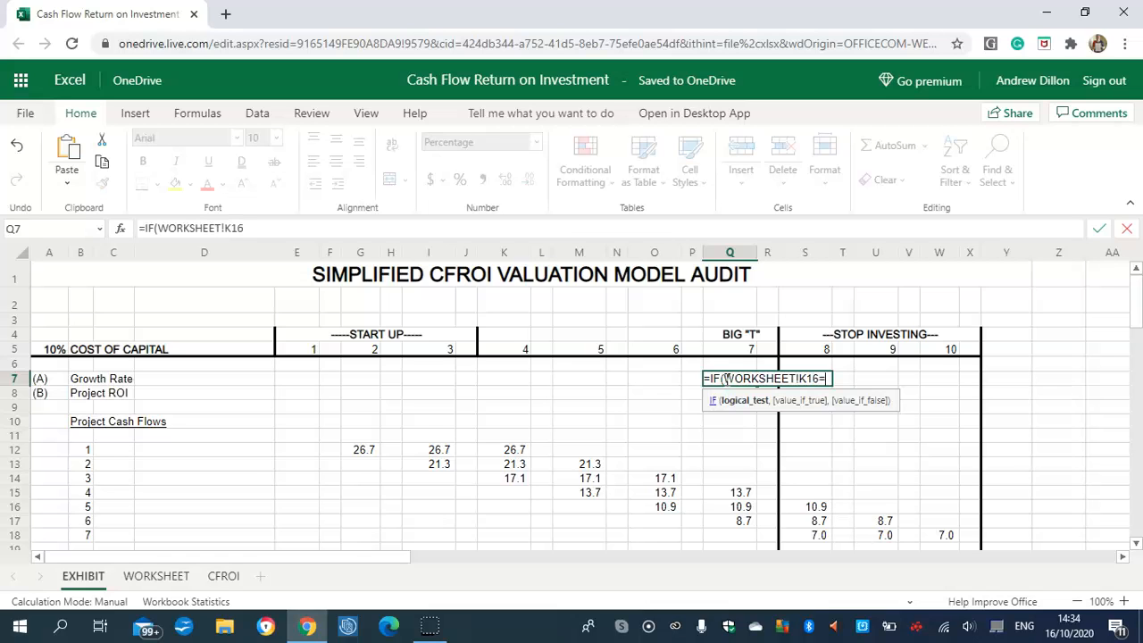
{"action": "type", "text": "\"\",\"\","}
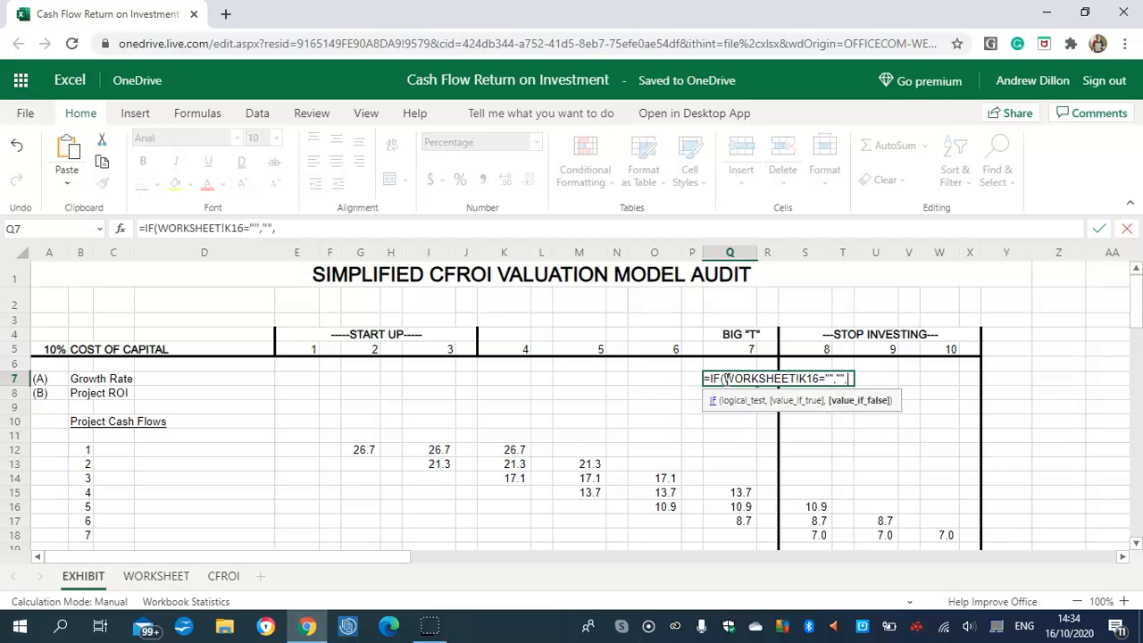
{"action": "type", "text": "WO"}
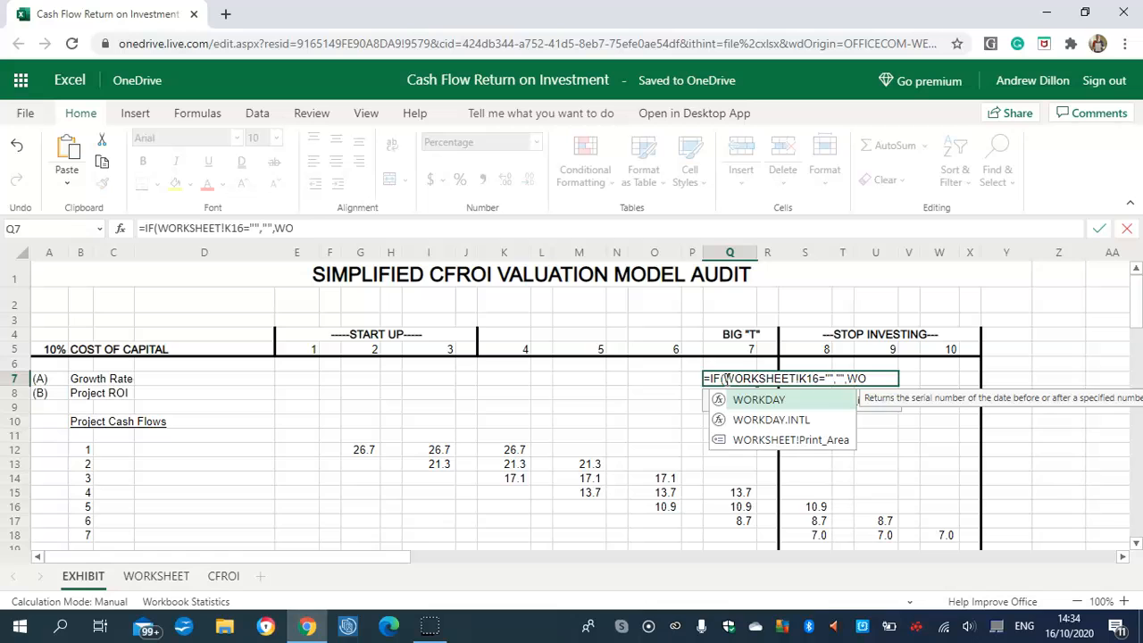
{"action": "type", "text": "RKSHEET"}
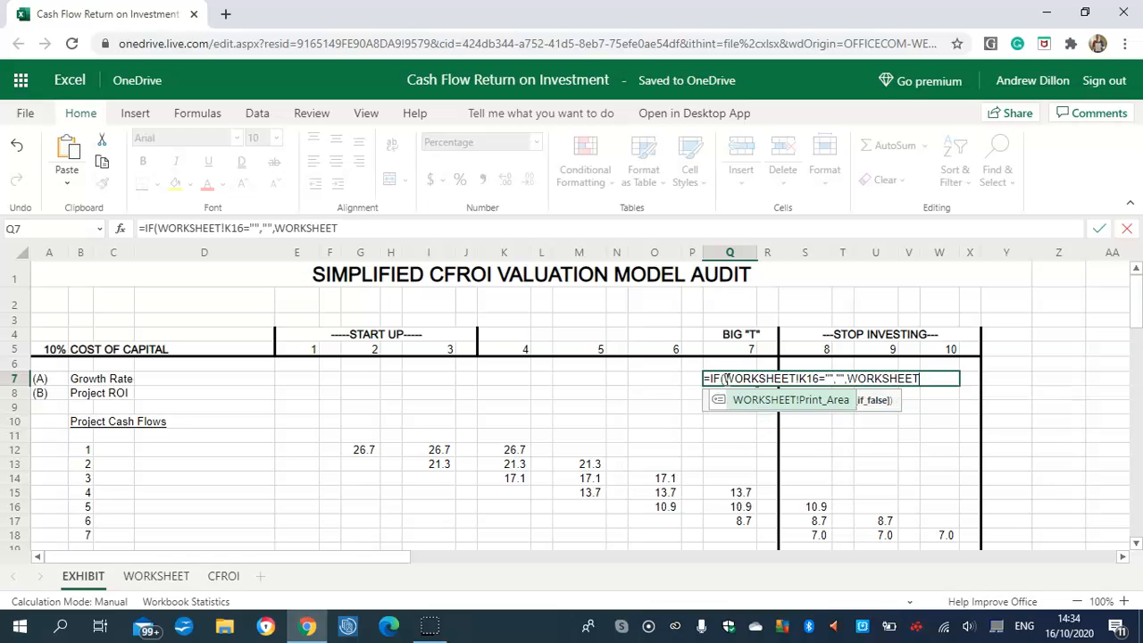
{"action": "type", "text": "!K16"}
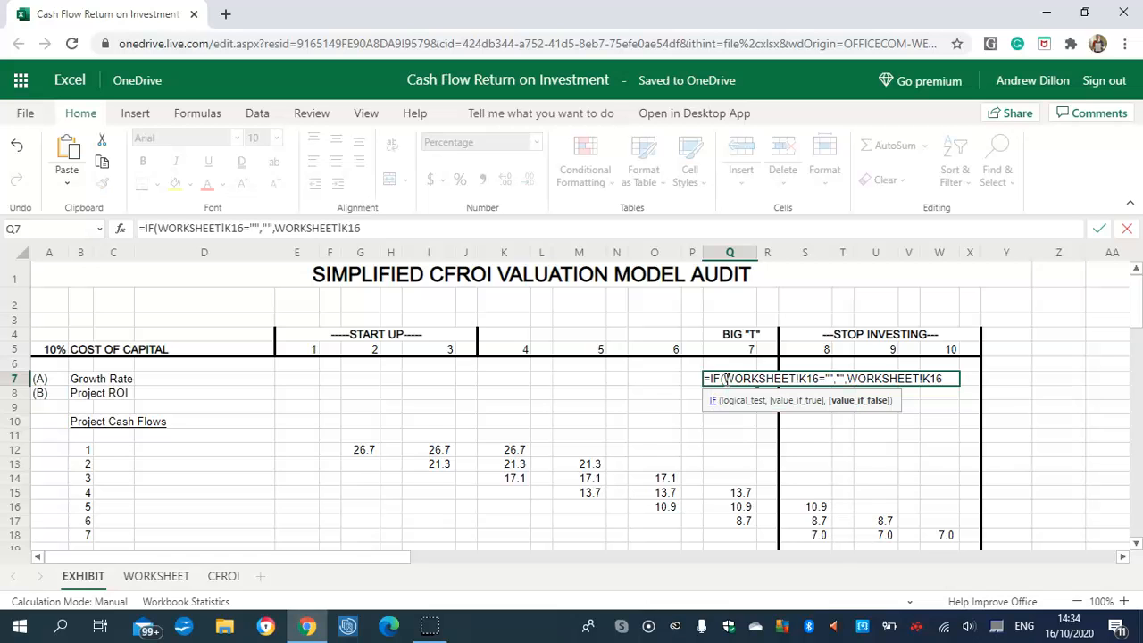
{"action": "type", "text": ")"}
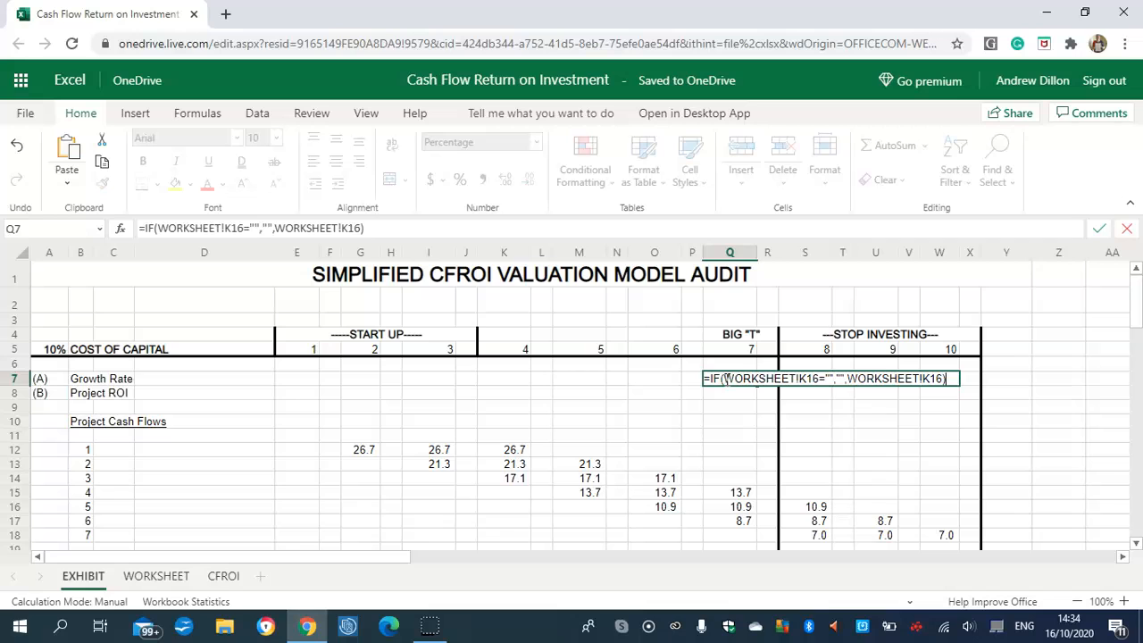
{"action": "key", "text": "Return"}
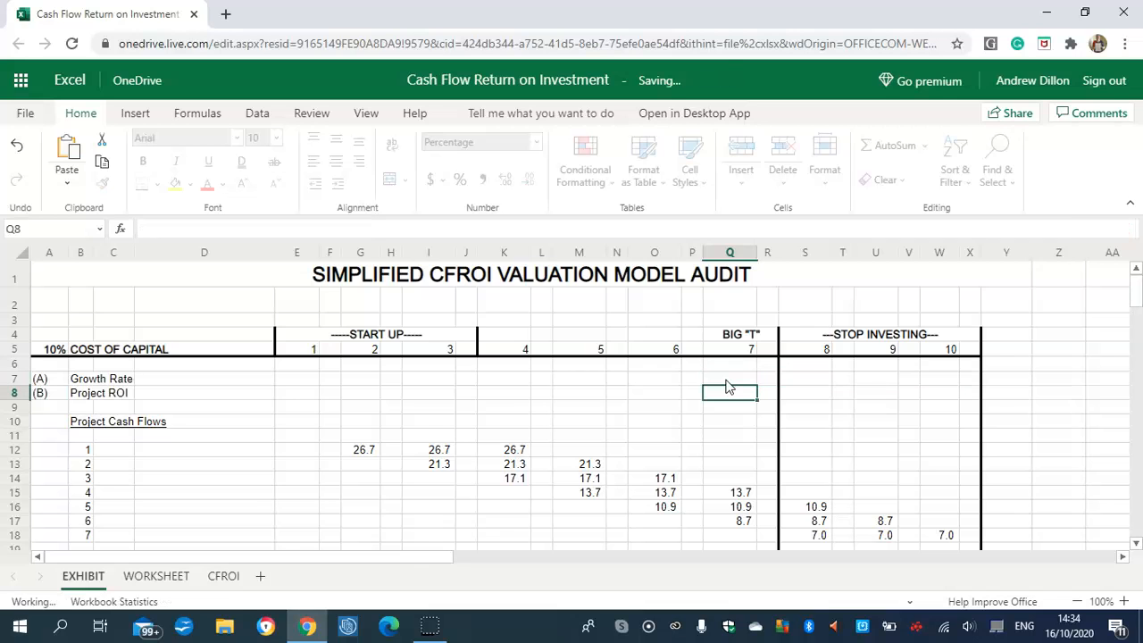
{"action": "left_click", "coordinate": [727, 381]}
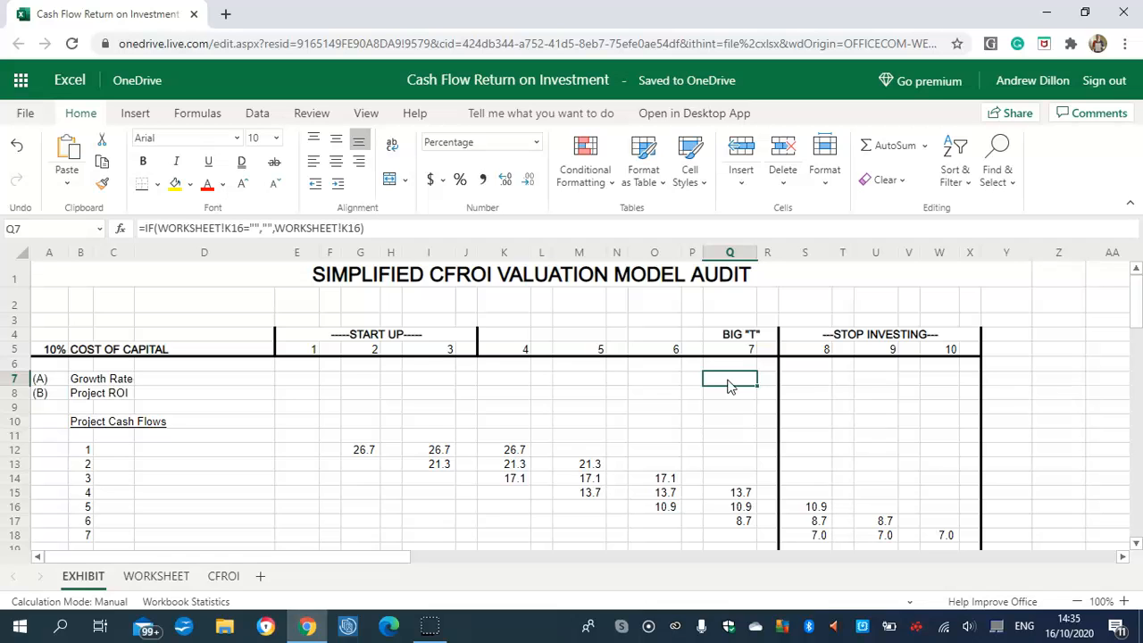
Step: Enter =IF(WORKSHEET!E17="","",WORKSHEET!E17) as the period 1 Project ROI in cell E8
{"action": "left_click", "coordinate": [301, 399]}
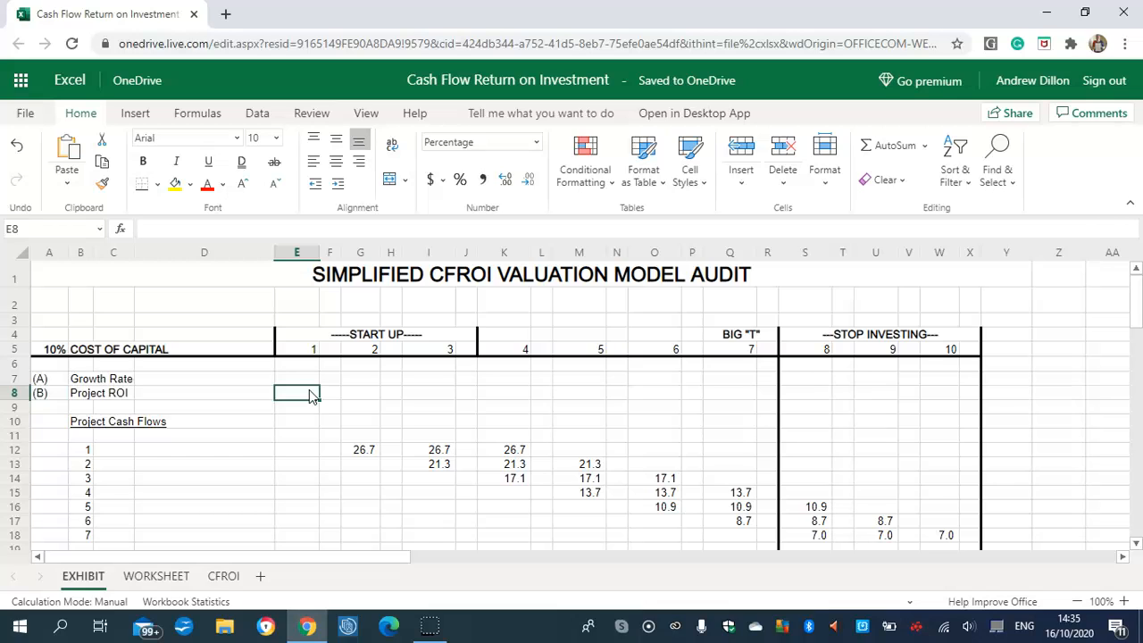
{"action": "type", "text": "="}
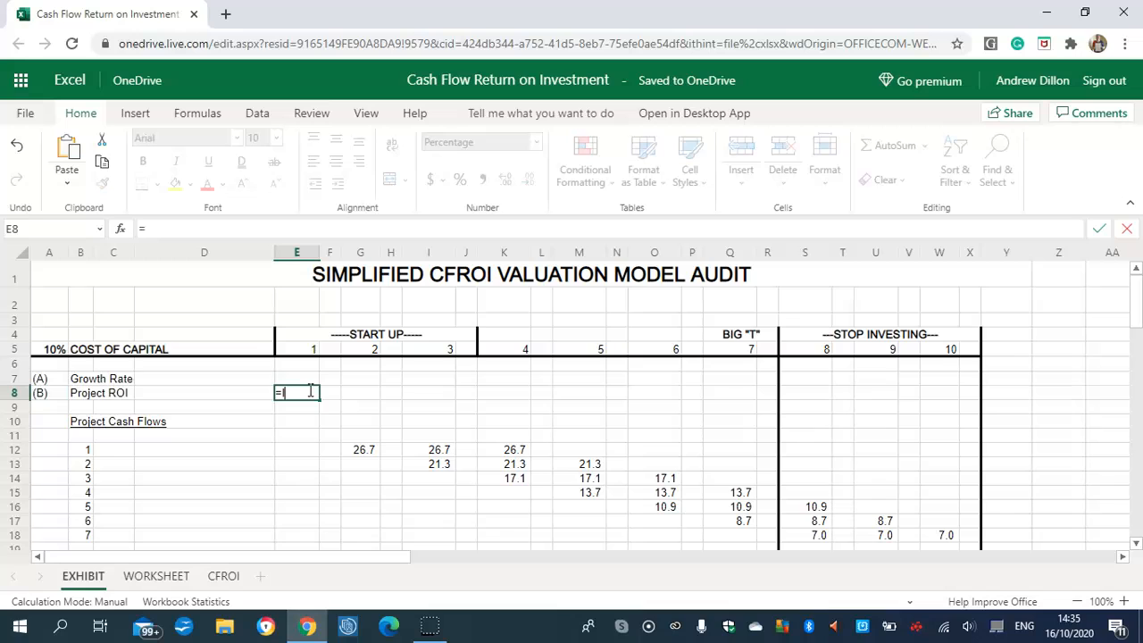
{"action": "type", "text": "IF("}
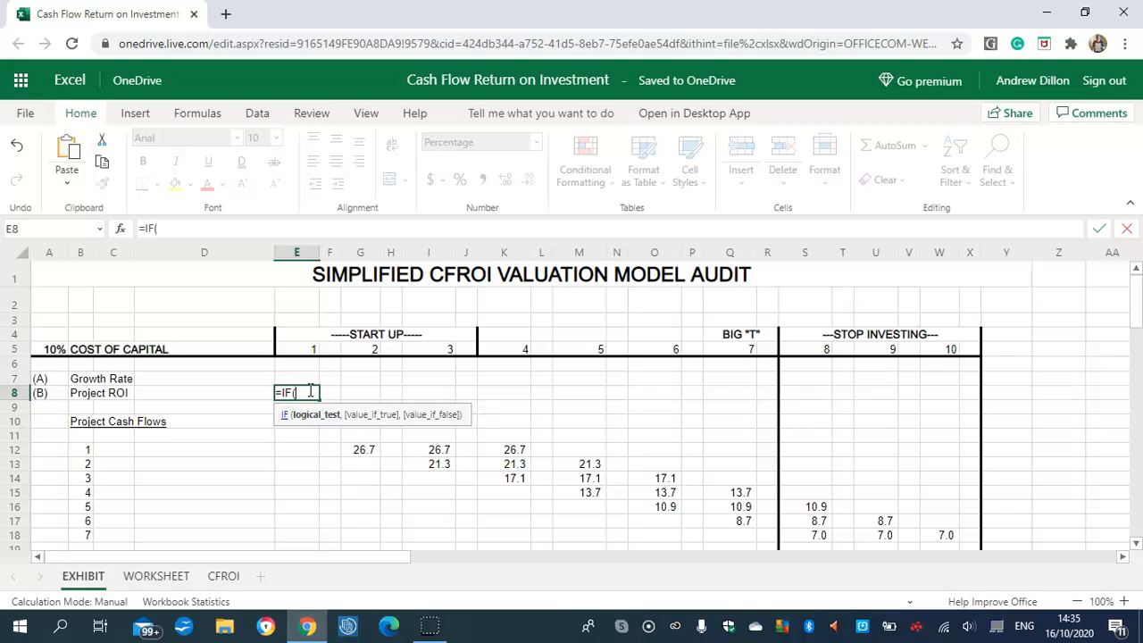
{"action": "type", "text": "WORK"}
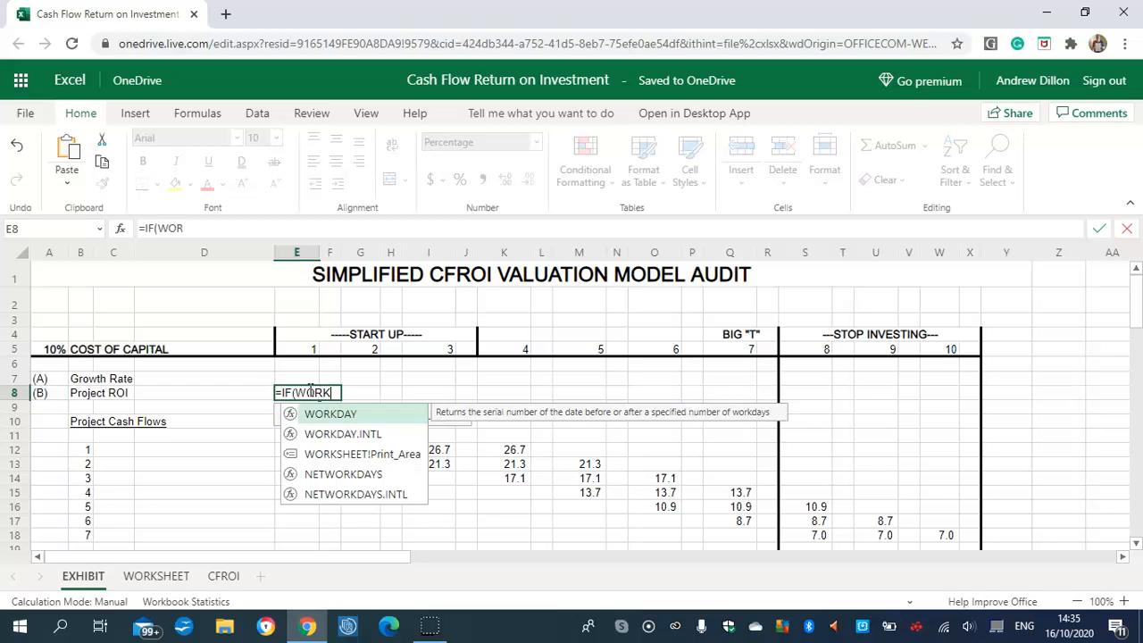
{"action": "type", "text": "SHEET"}
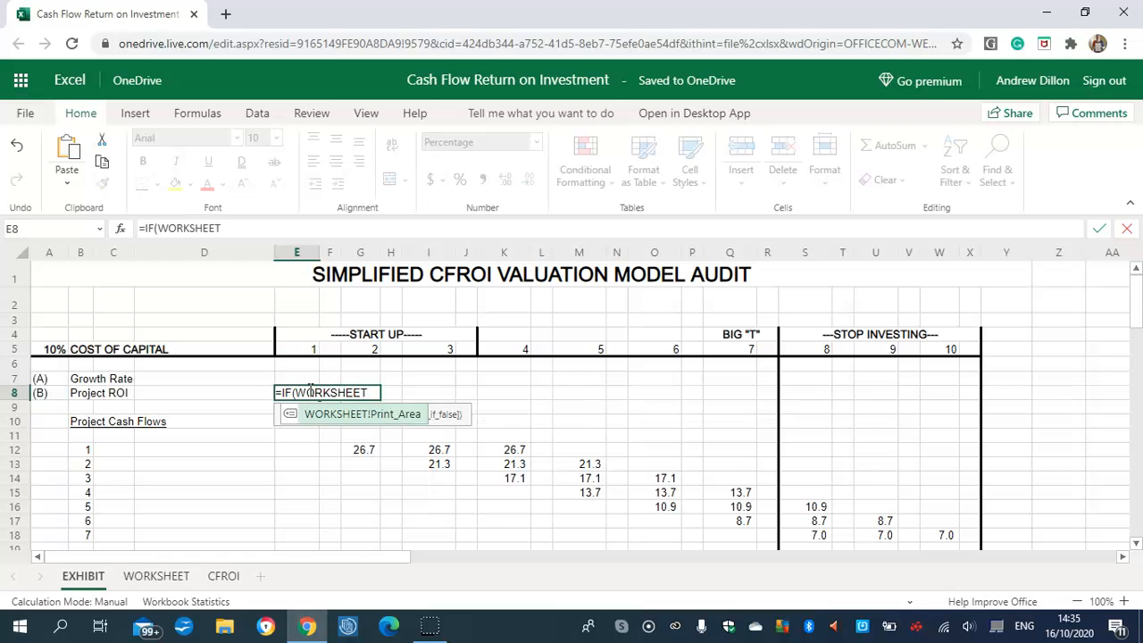
{"action": "type", "text": "!E17="}
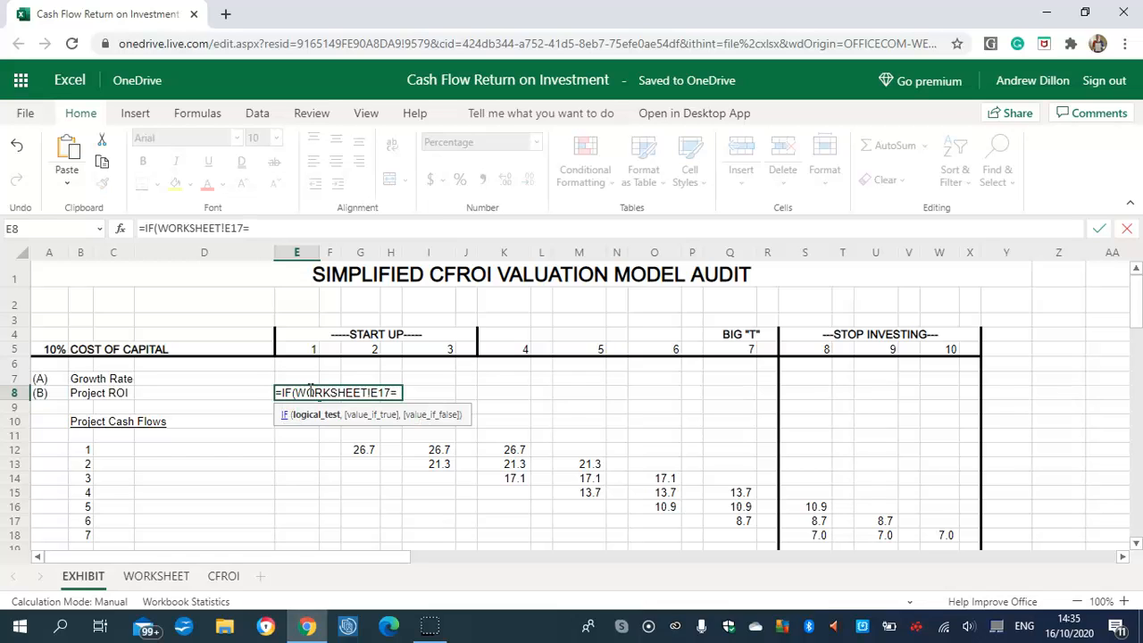
{"action": "type", "text": "\"\",\"\","}
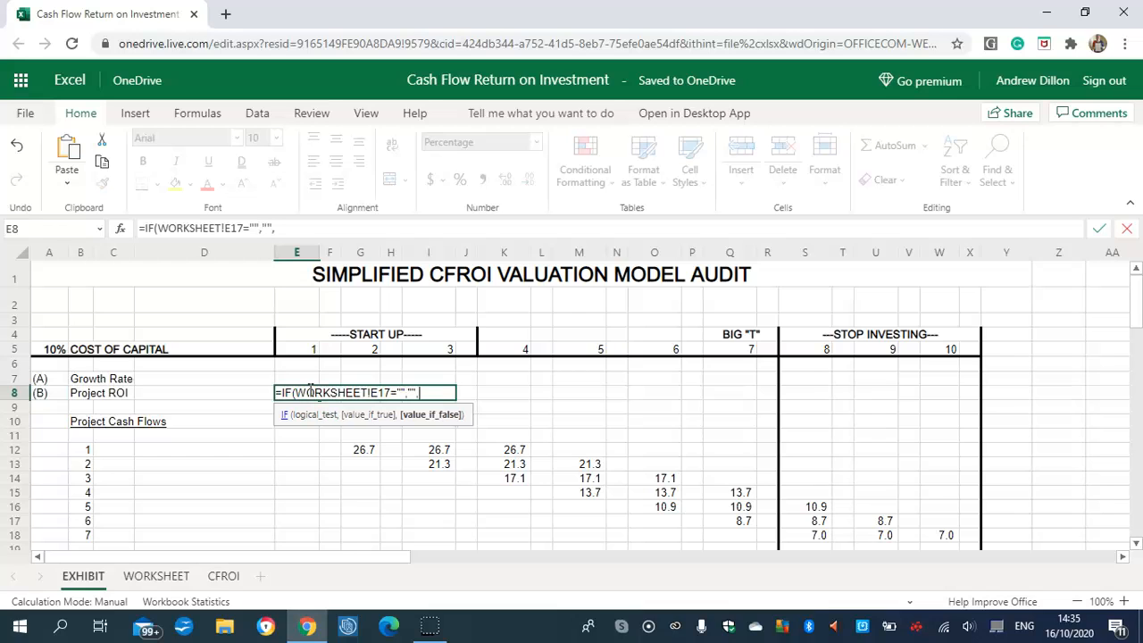
{"action": "type", "text": "WORK"}
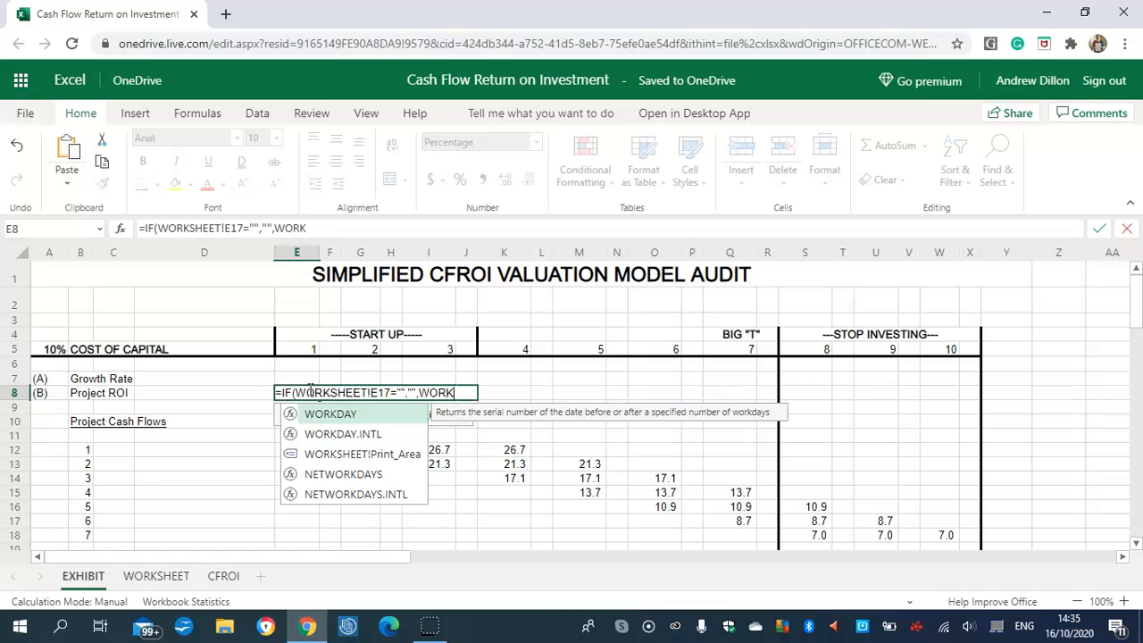
{"action": "type", "text": "SHEET"}
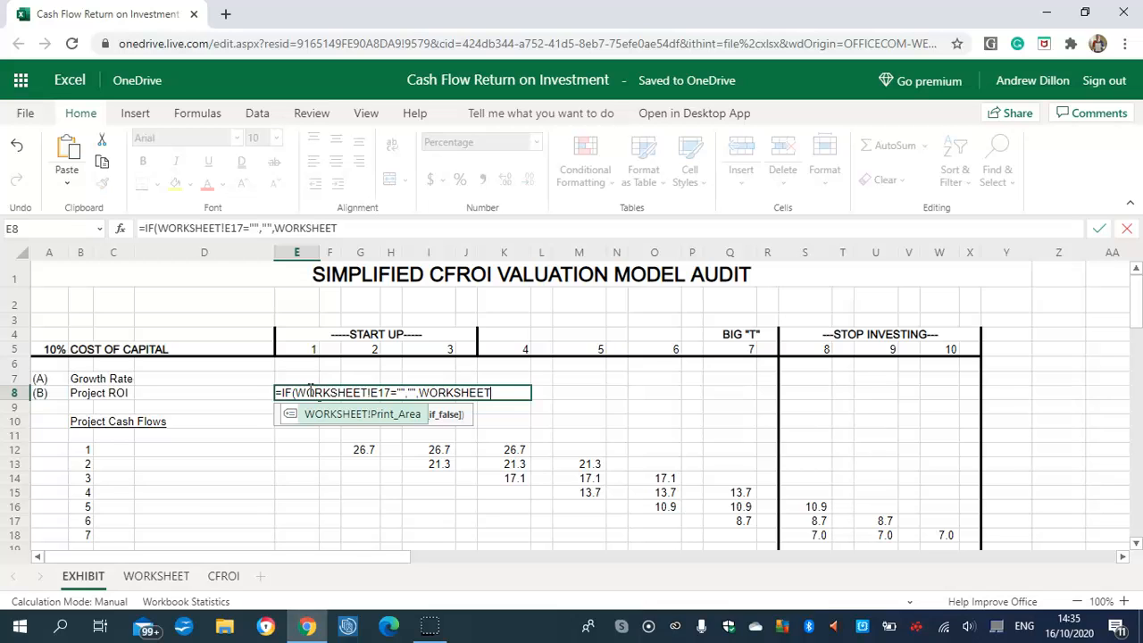
{"action": "type", "text": "!E17)"}
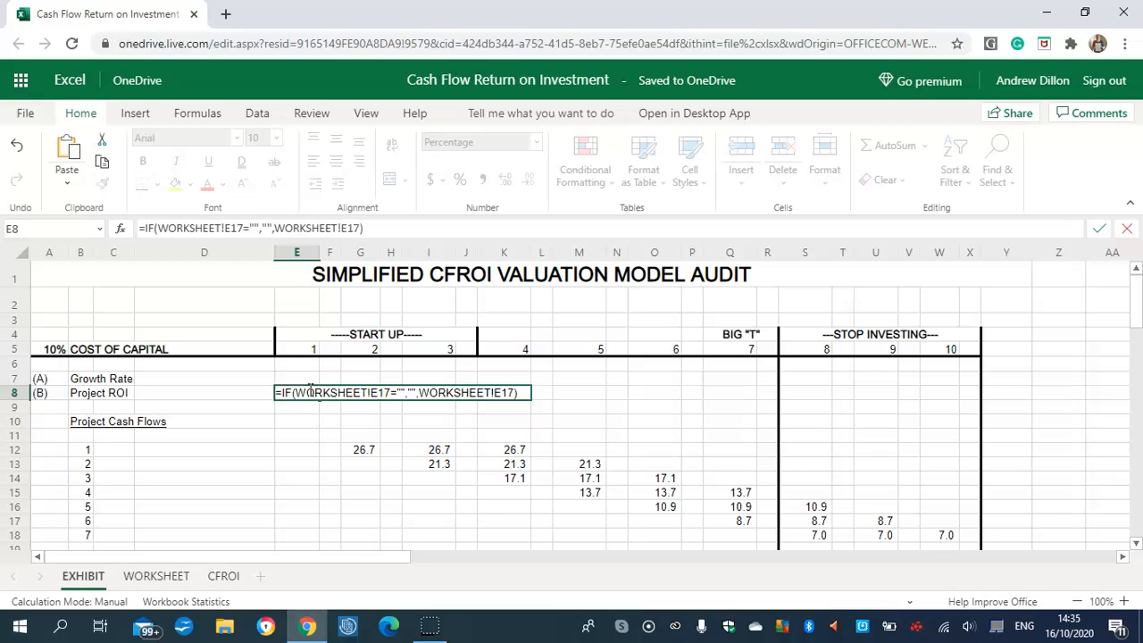
{"action": "key", "text": "Return"}
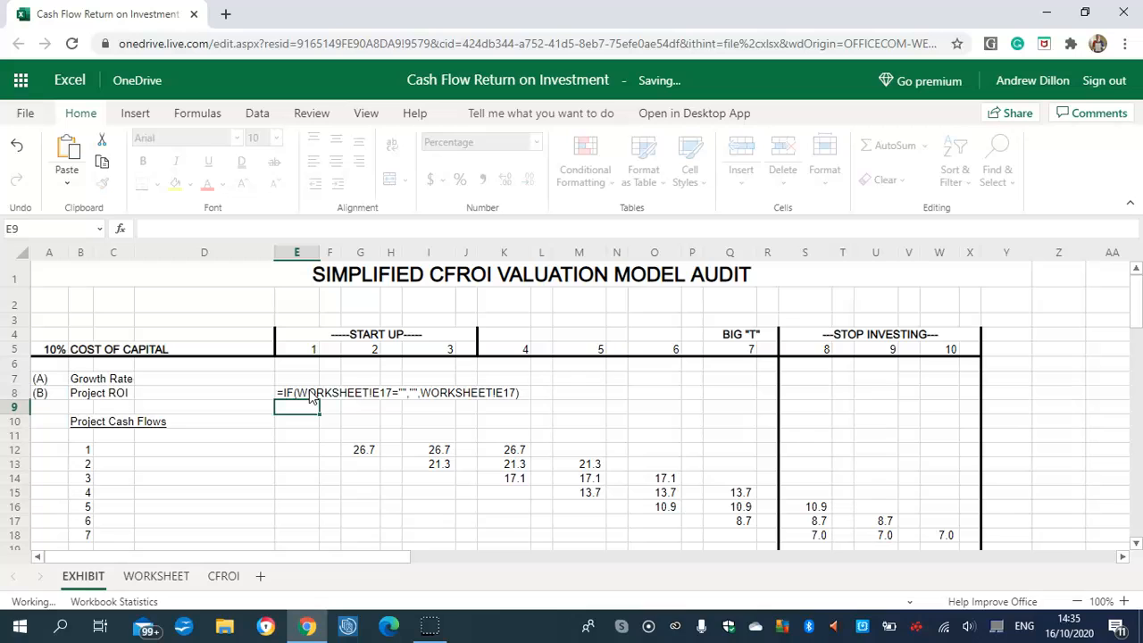
Step: Enter =IF(WORKSHEET!F17="","",WORKSHEET!F17) as the period 2 Project ROI in cell G8
{"action": "left_click", "coordinate": [359, 393]}
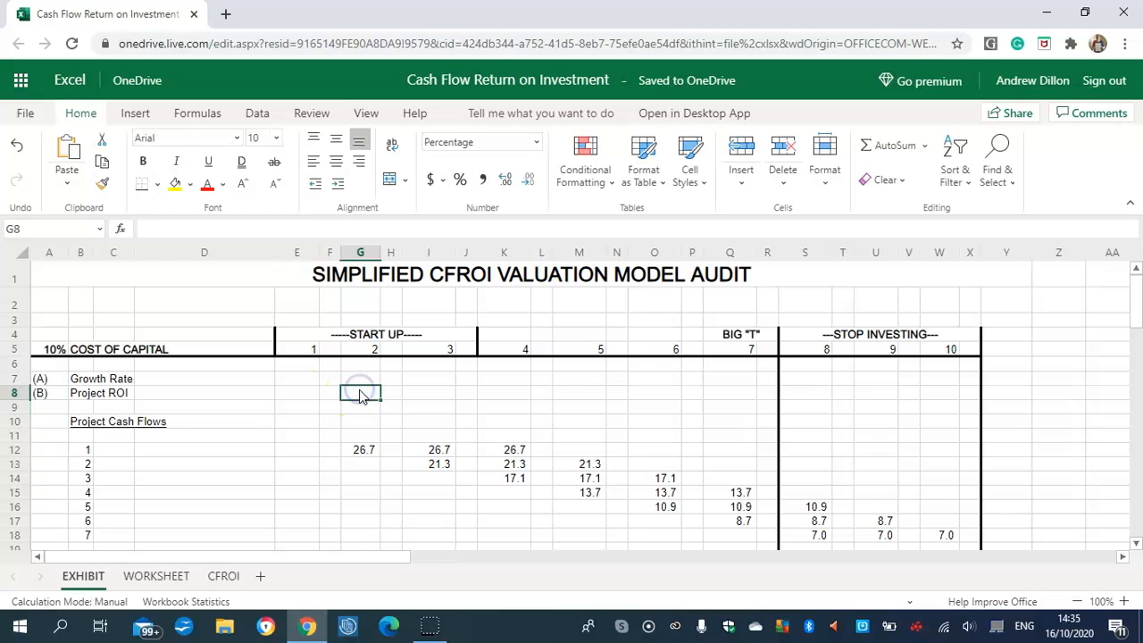
{"action": "type", "text": "="}
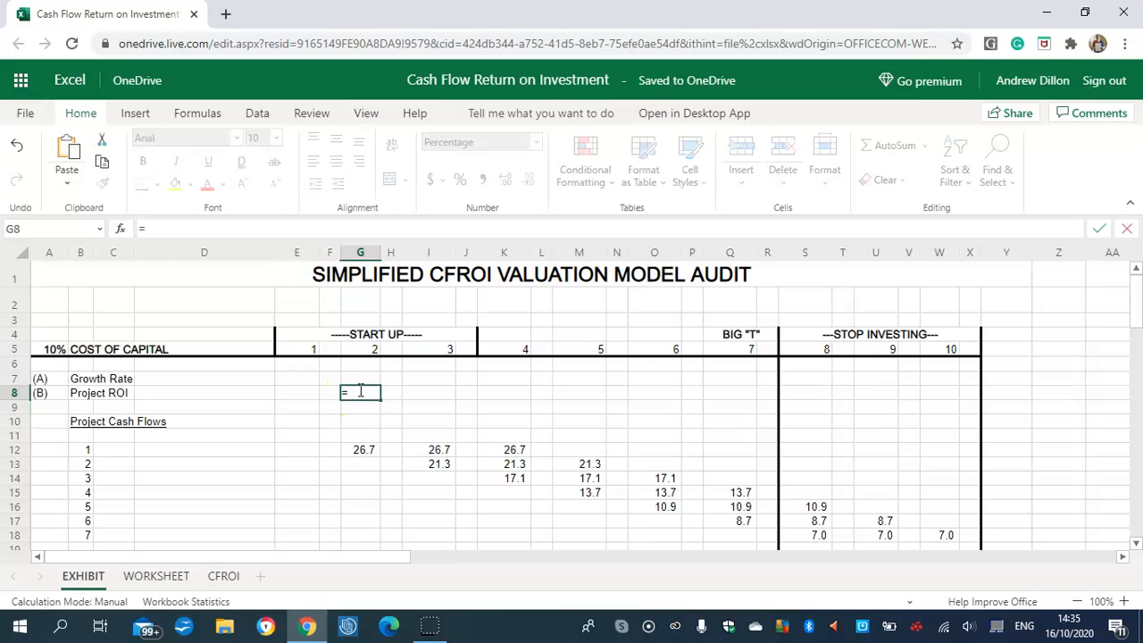
{"action": "type", "text": "IF"}
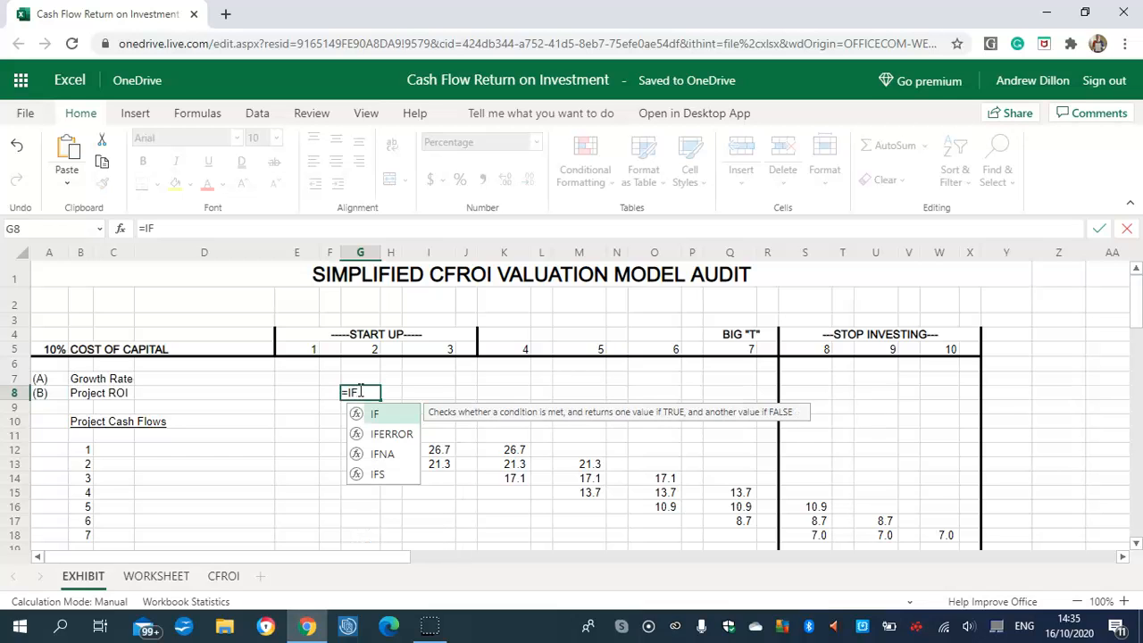
{"action": "type", "text": "(WORKSHEE"}
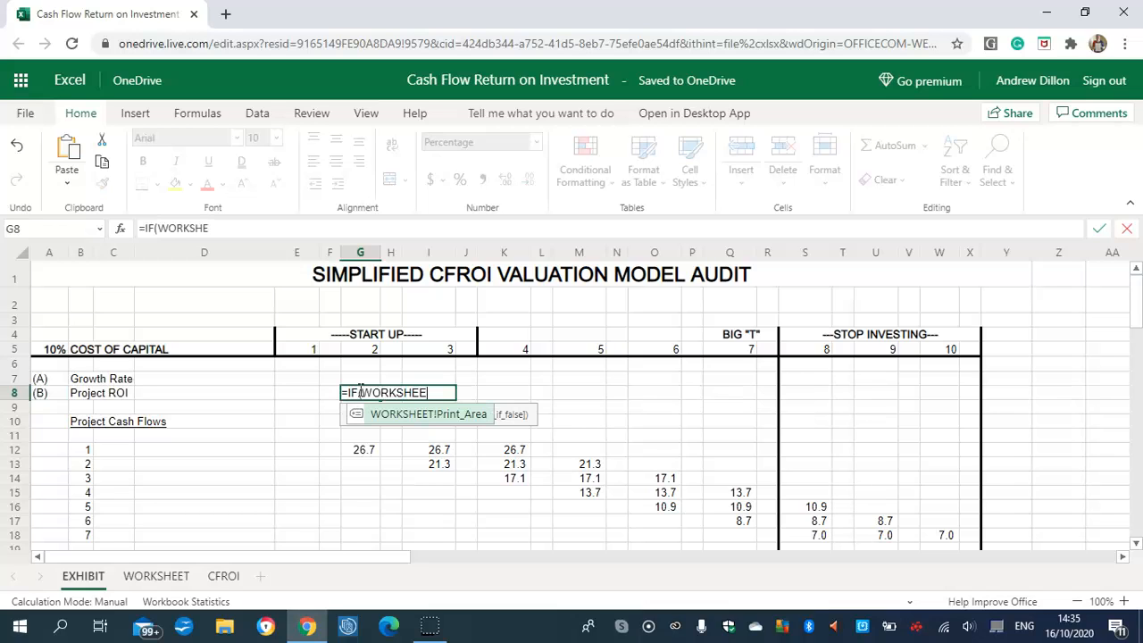
{"action": "type", "text": "T!F17"}
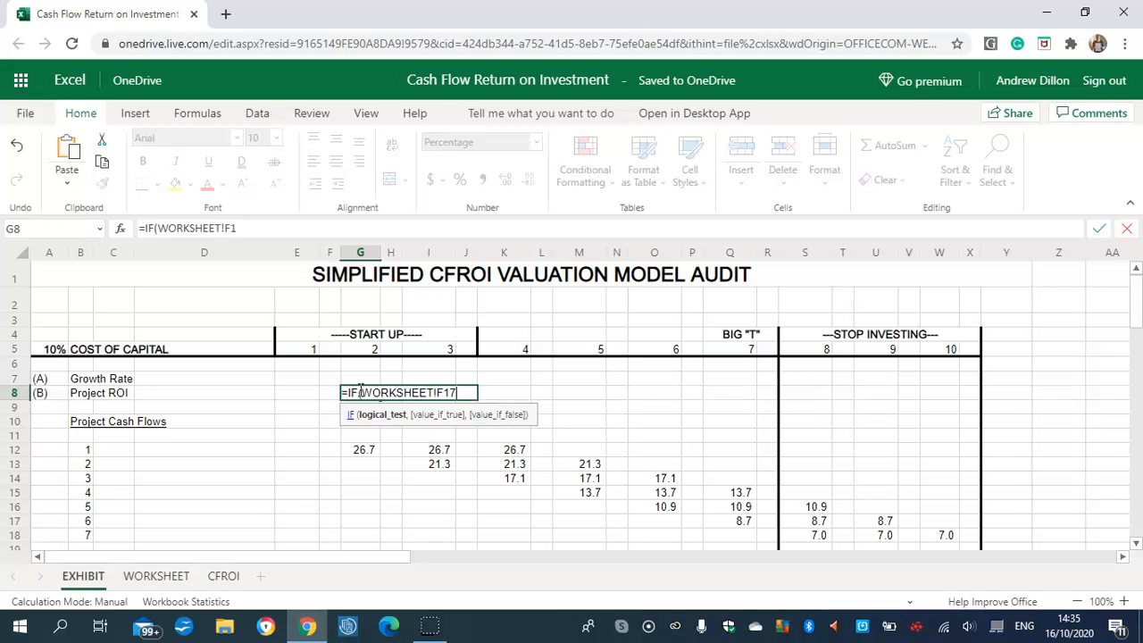
{"action": "type", "text": "=\"\",\"\","}
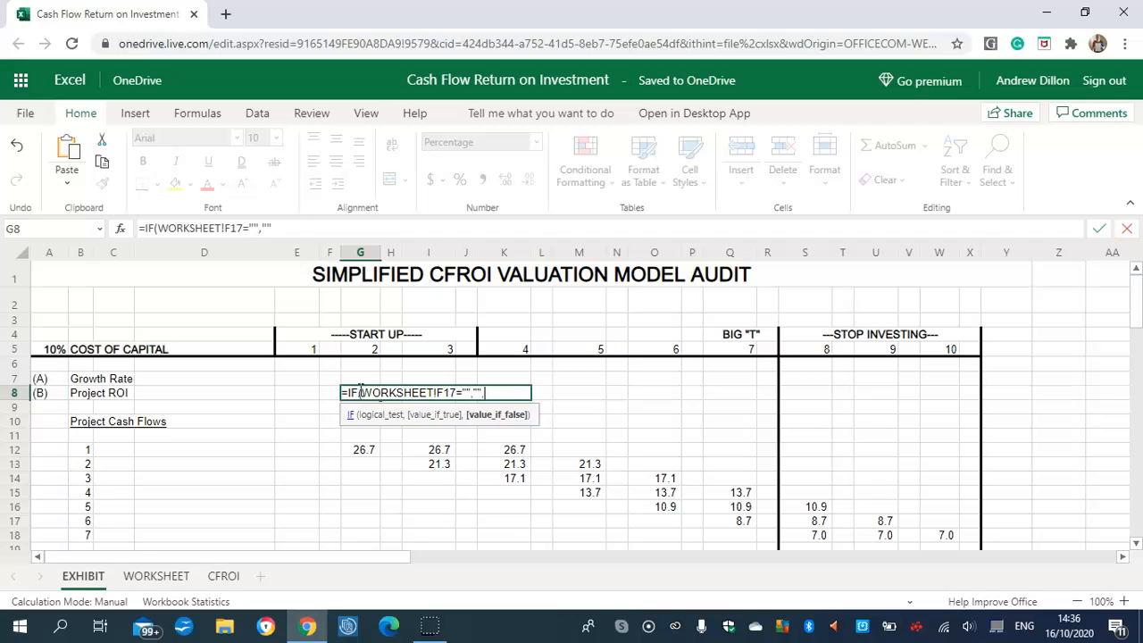
{"action": "type", "text": "WORKSH"}
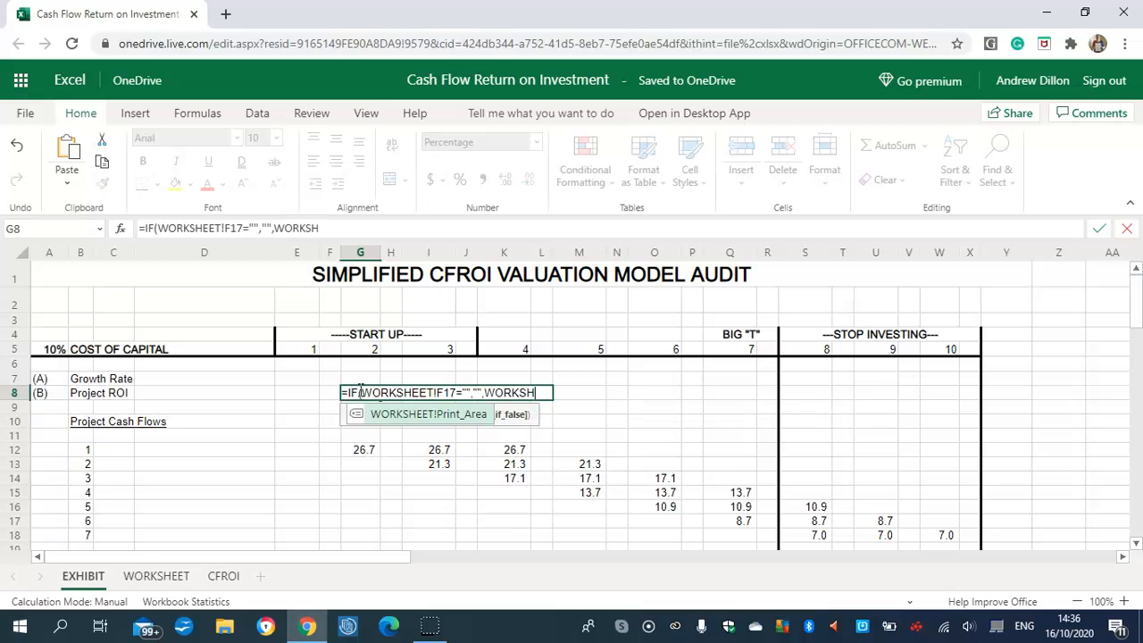
{"action": "type", "text": "EET"}
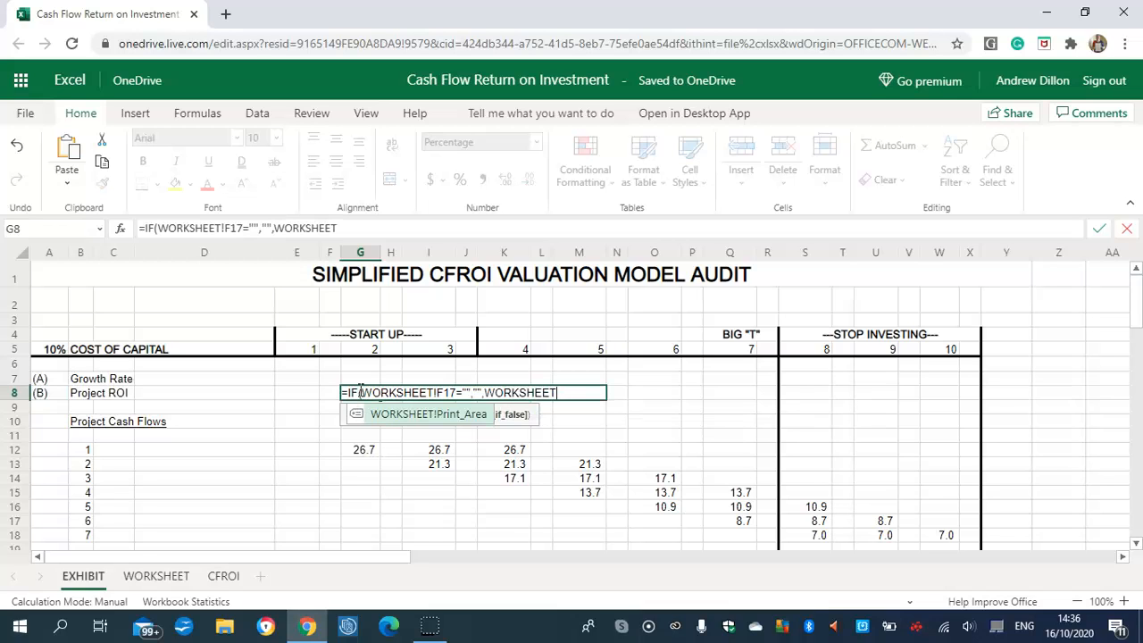
{"action": "type", "text": "!F17"}
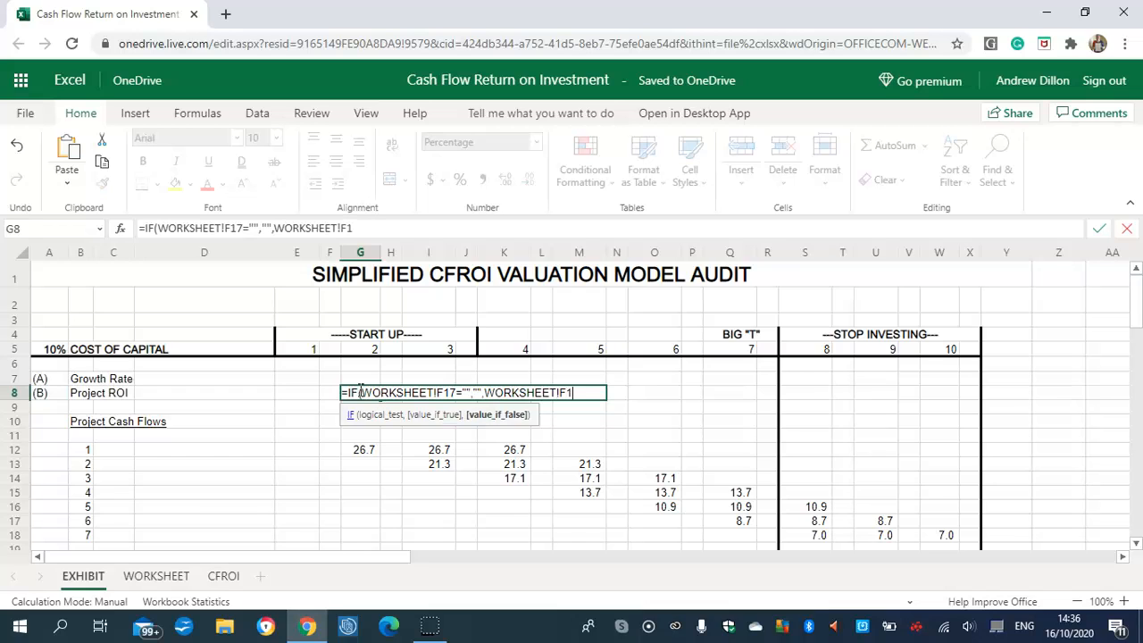
{"action": "type", "text": ")"}
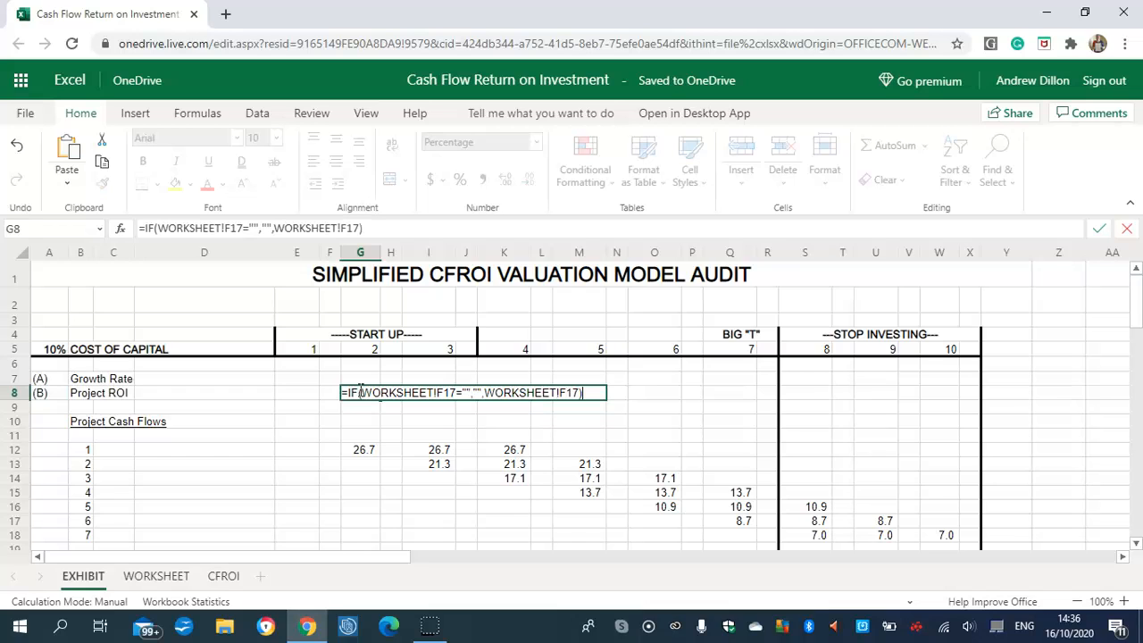
{"action": "key", "text": "Return"}
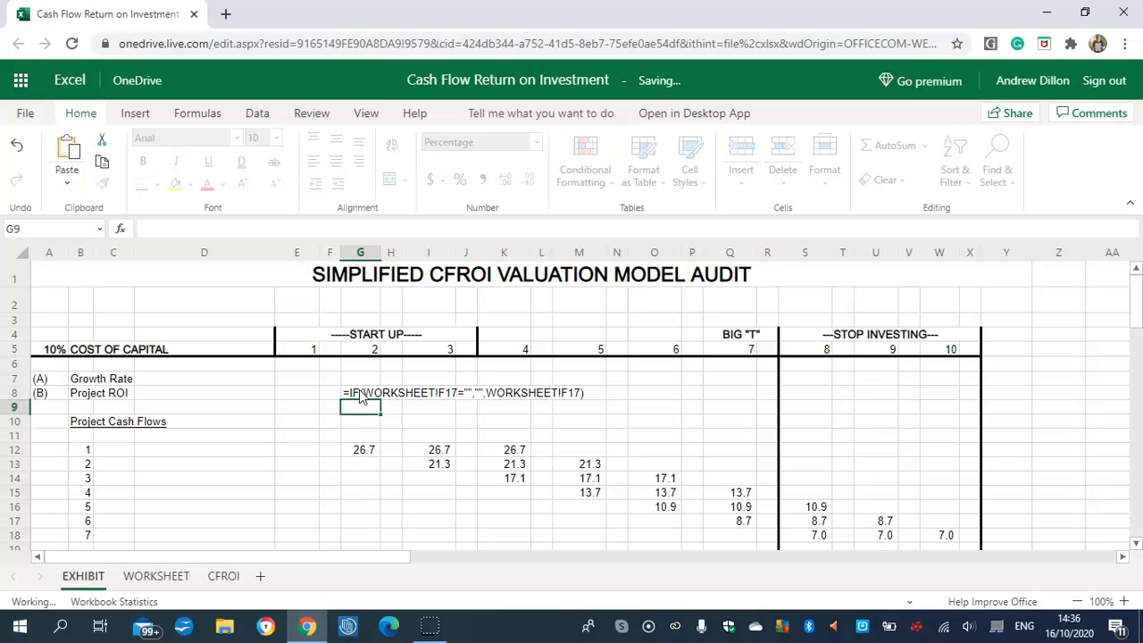
{"action": "left_click", "coordinate": [361, 394]}
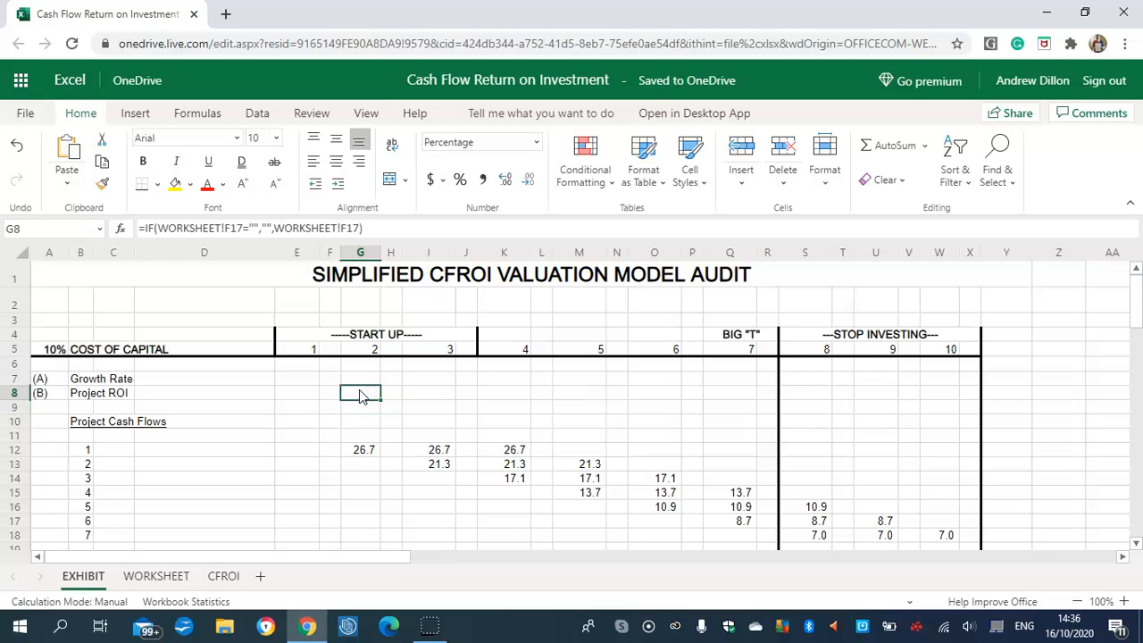
Step: Enter =IF(WORKSHEET!G17="","",WORKSHEET!G17) as the period 3 Project ROI in cell I8
{"action": "left_click", "coordinate": [438, 393]}
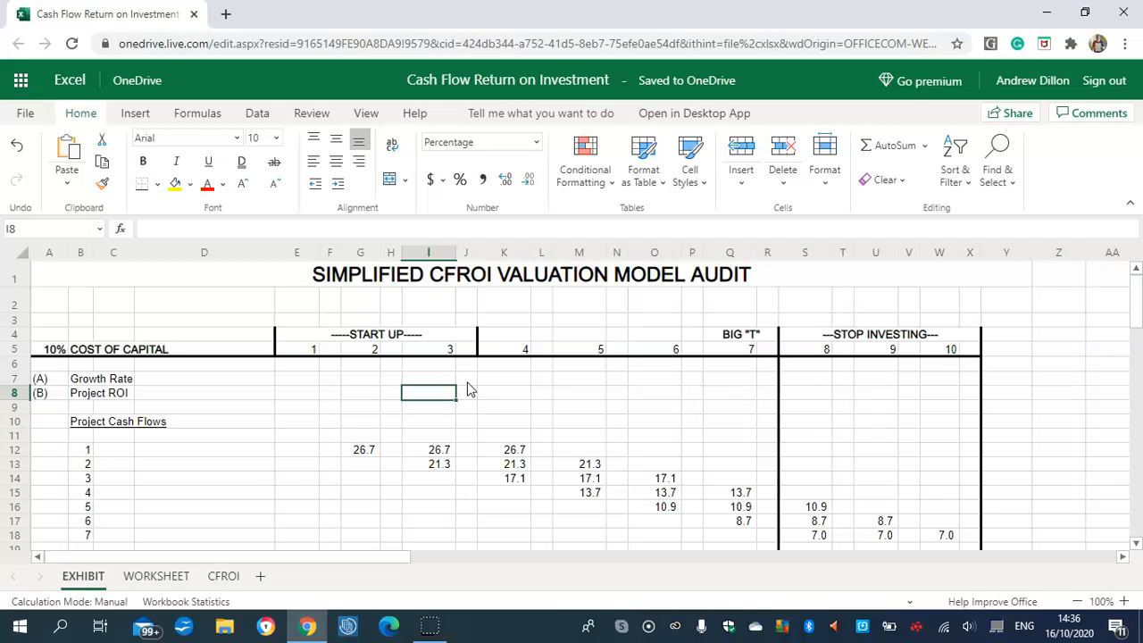
{"action": "type", "text": "=IF("}
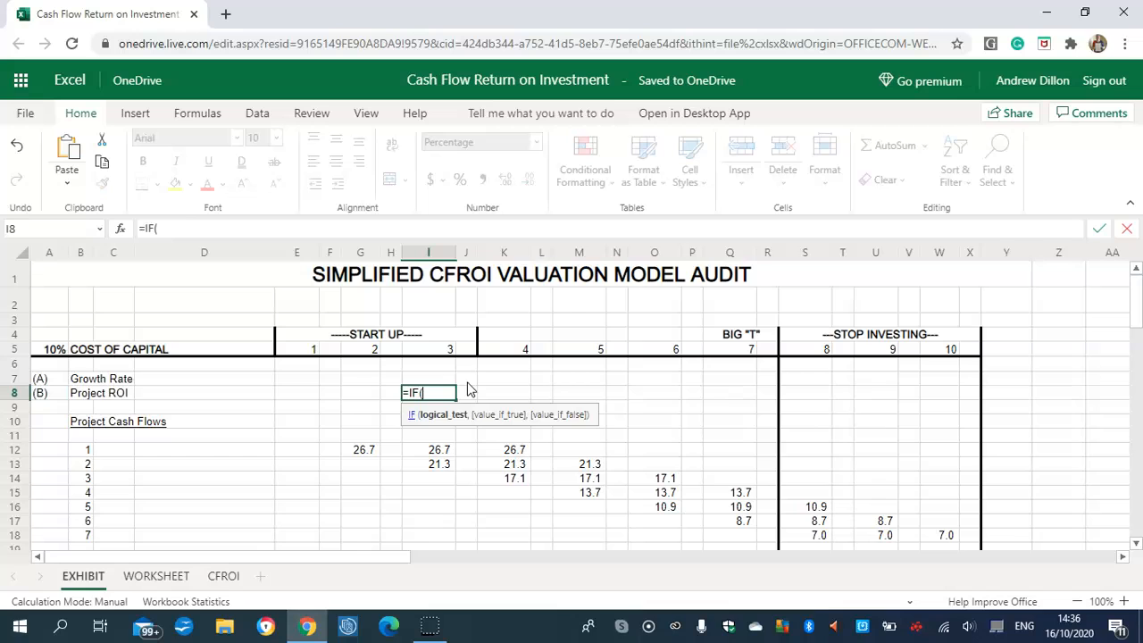
{"action": "type", "text": "WORKSH"}
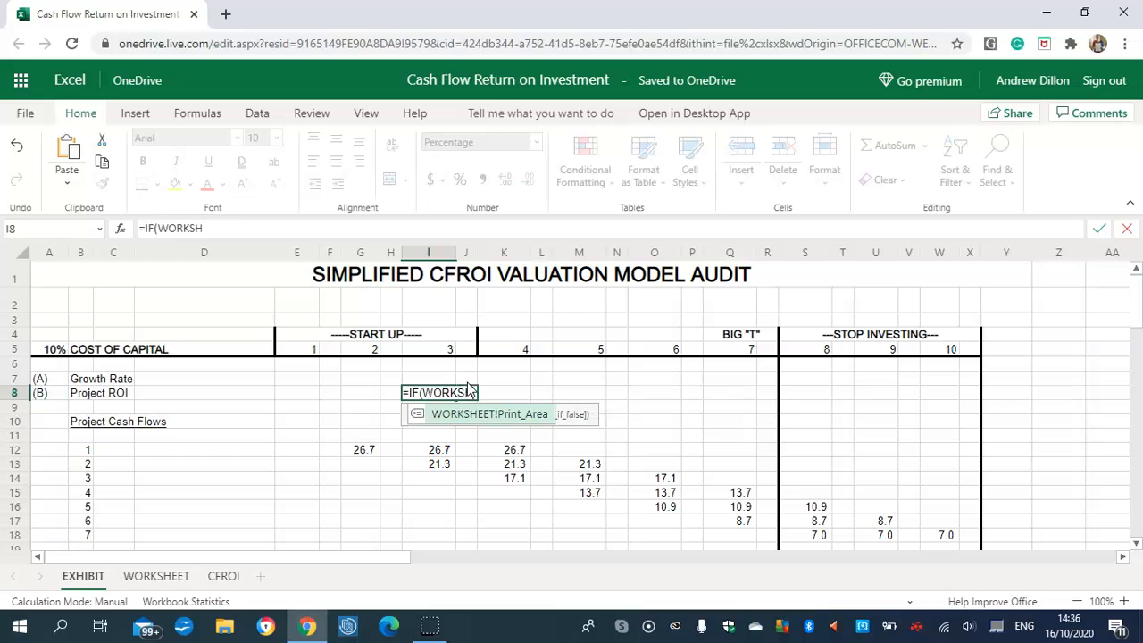
{"action": "type", "text": "EET"}
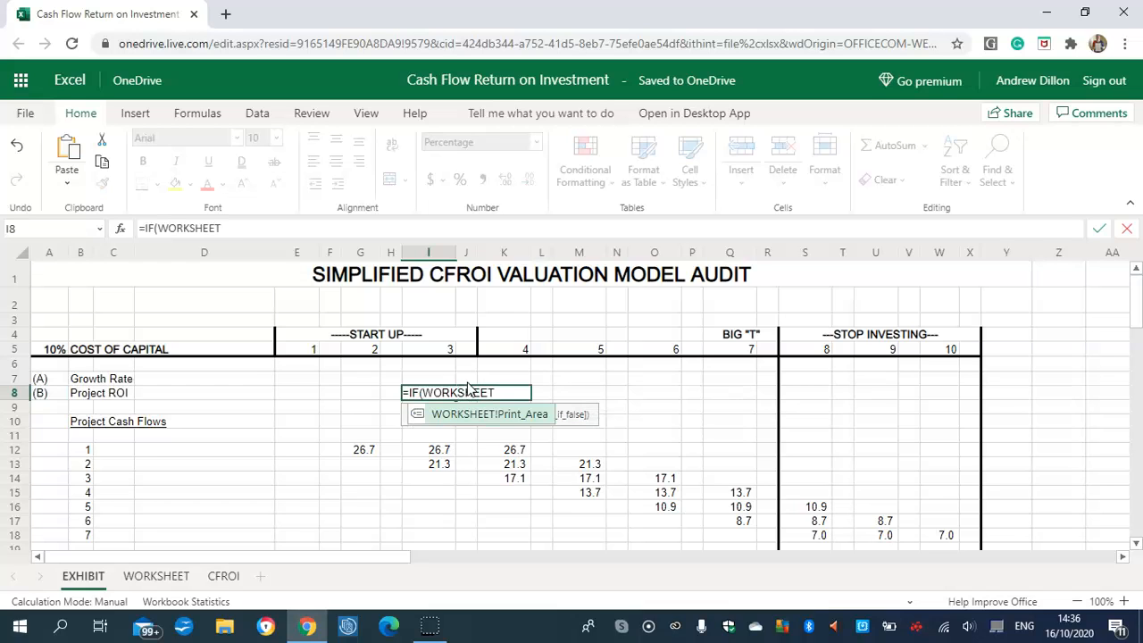
{"action": "type", "text": "!G17"}
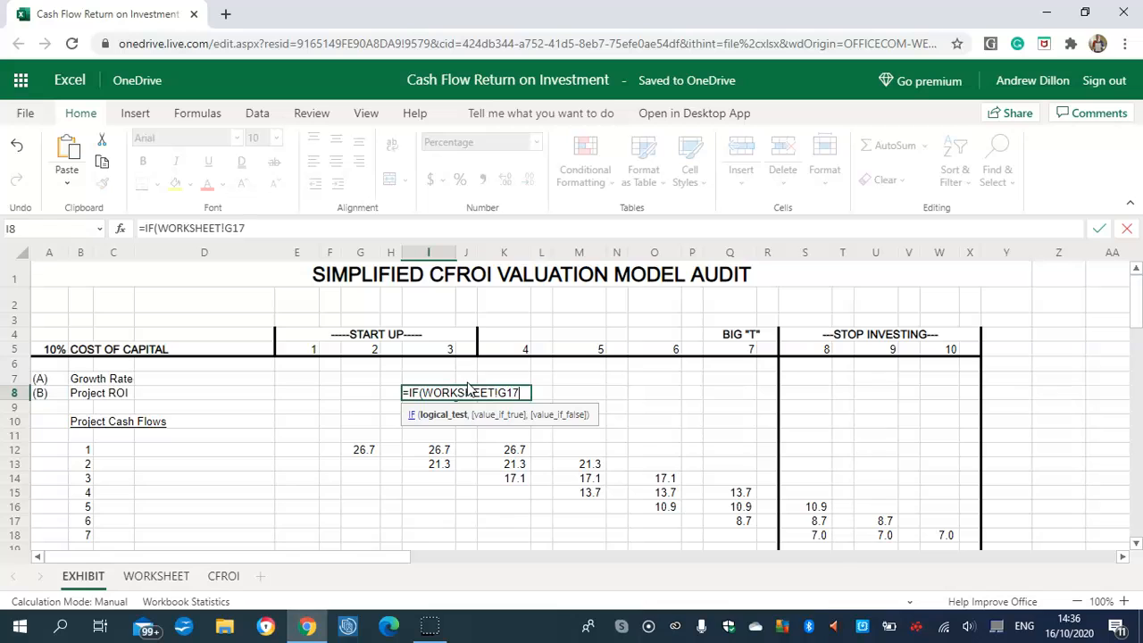
{"action": "type", "text": "=\"\",\"\""}
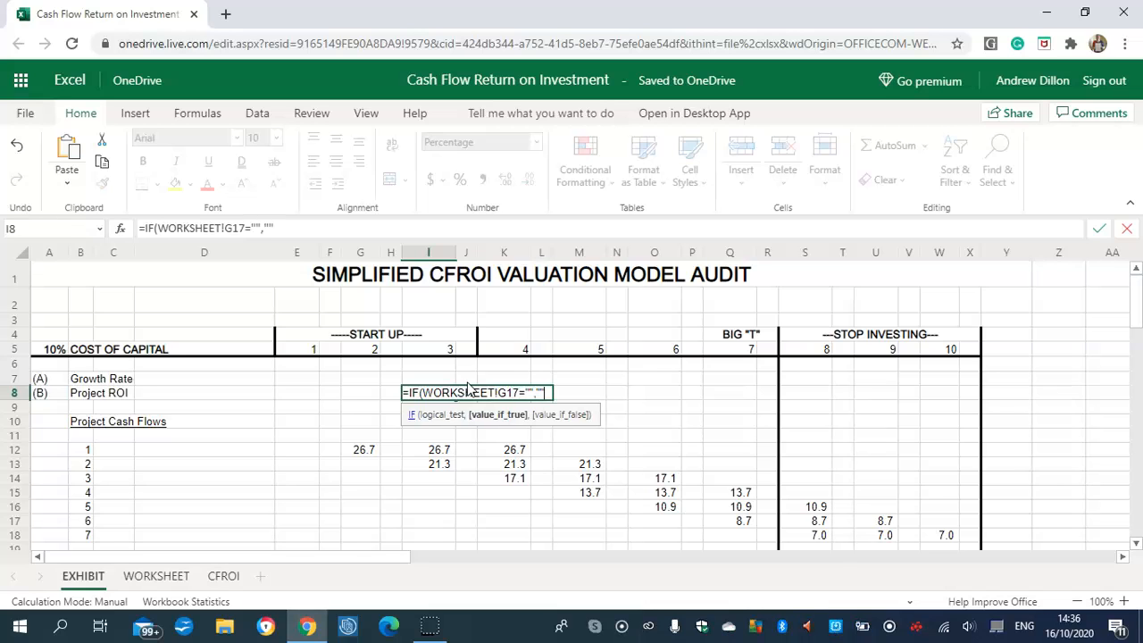
{"action": "type", "text": ","}
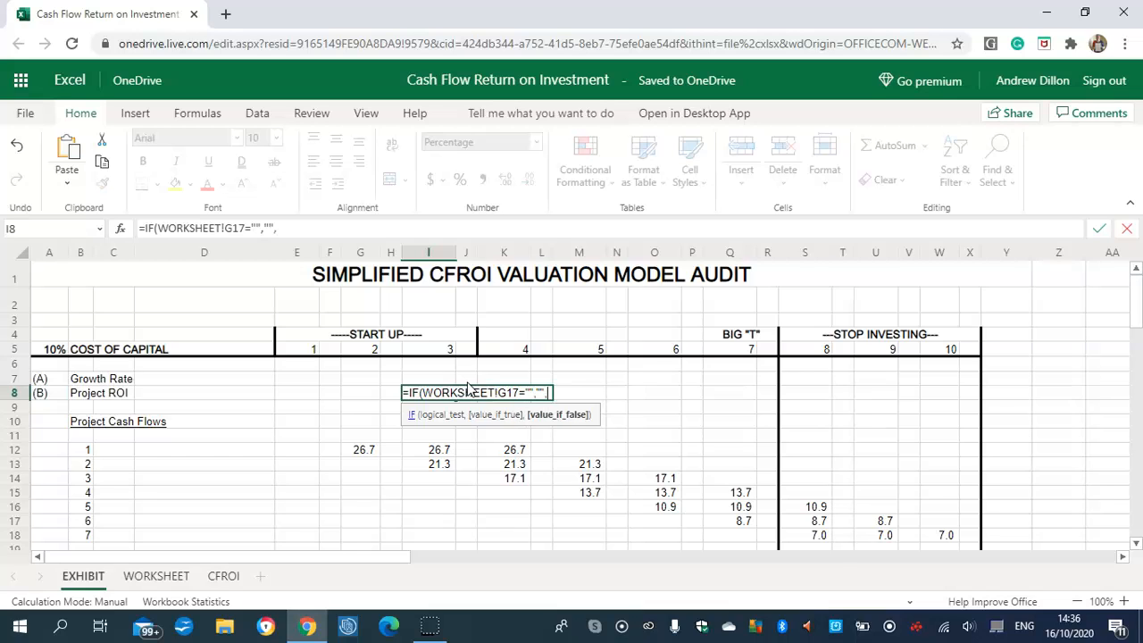
{"action": "type", "text": "WORK"}
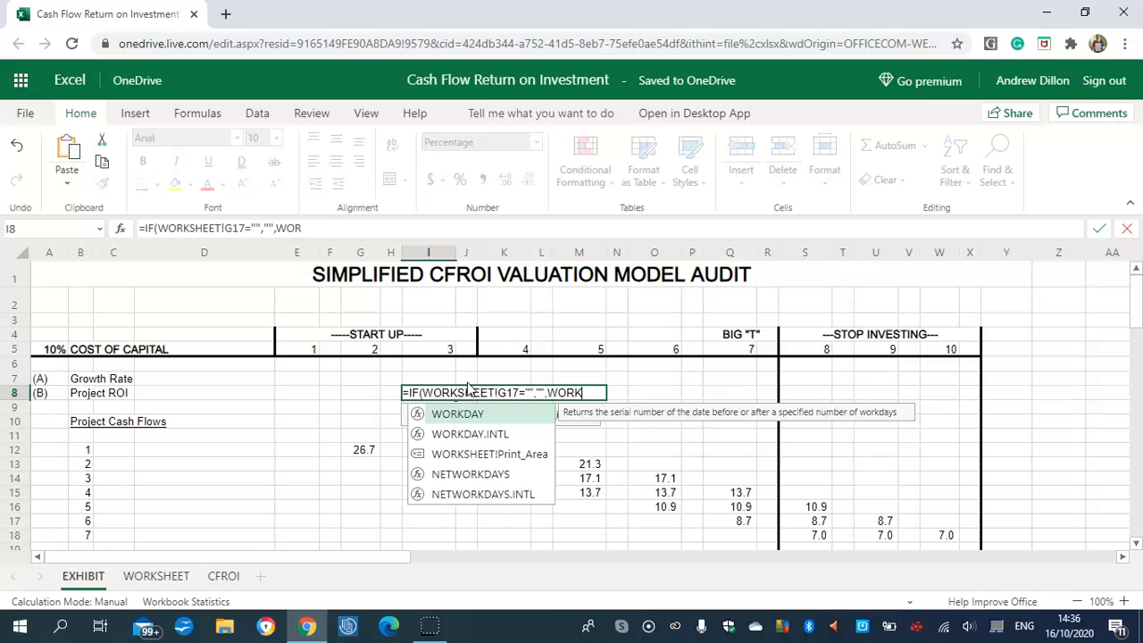
{"action": "type", "text": "SHEET"}
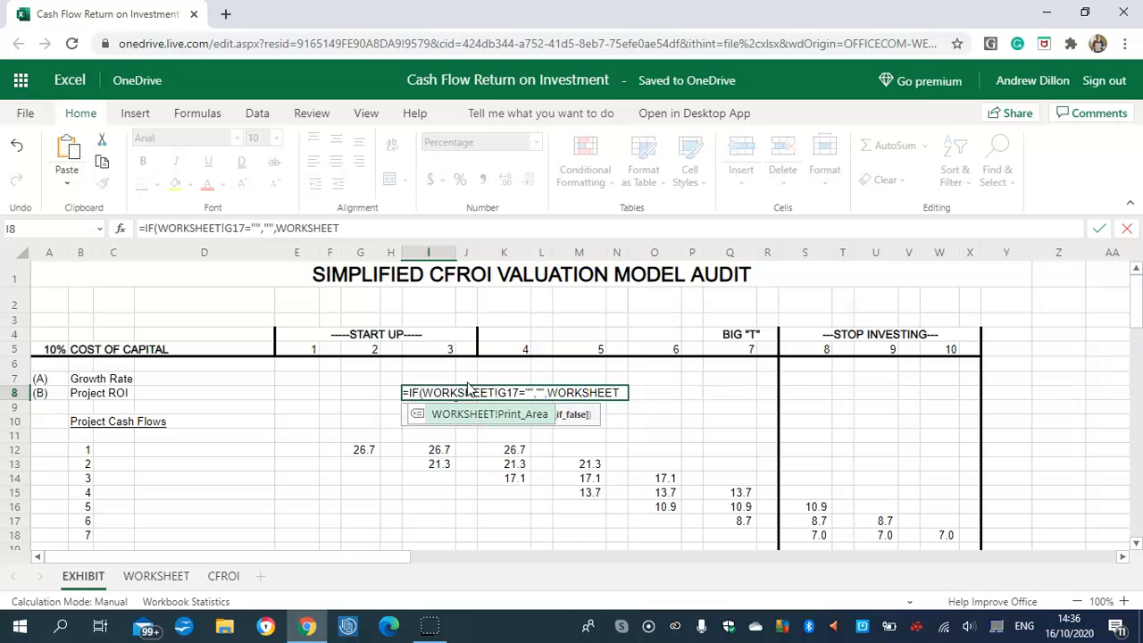
{"action": "type", "text": "!G1"}
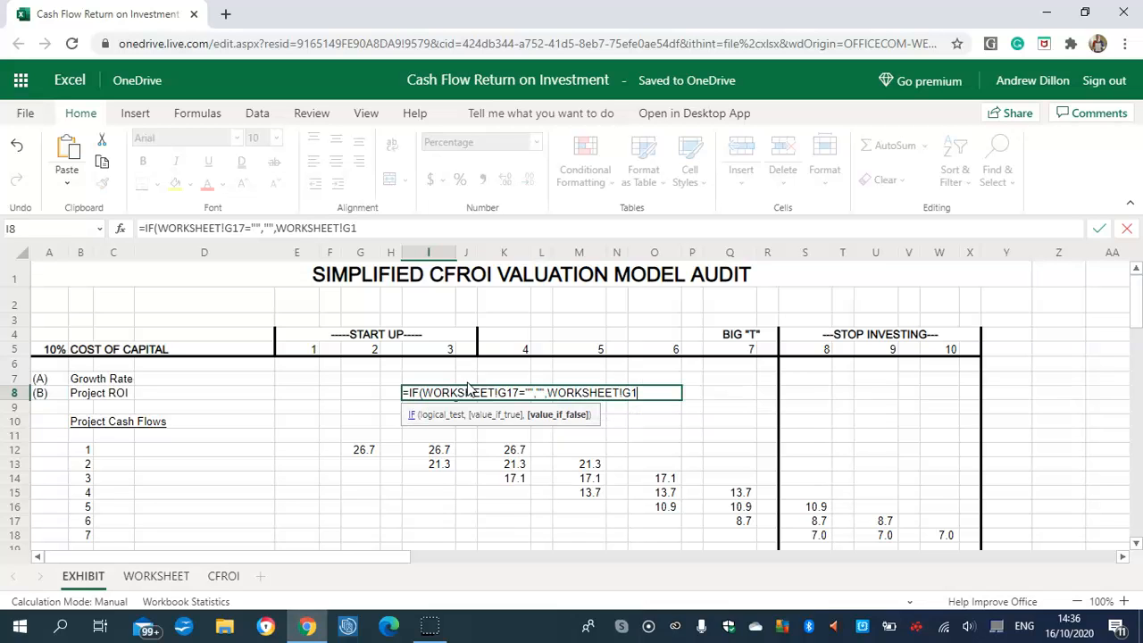
{"action": "type", "text": "7)"}
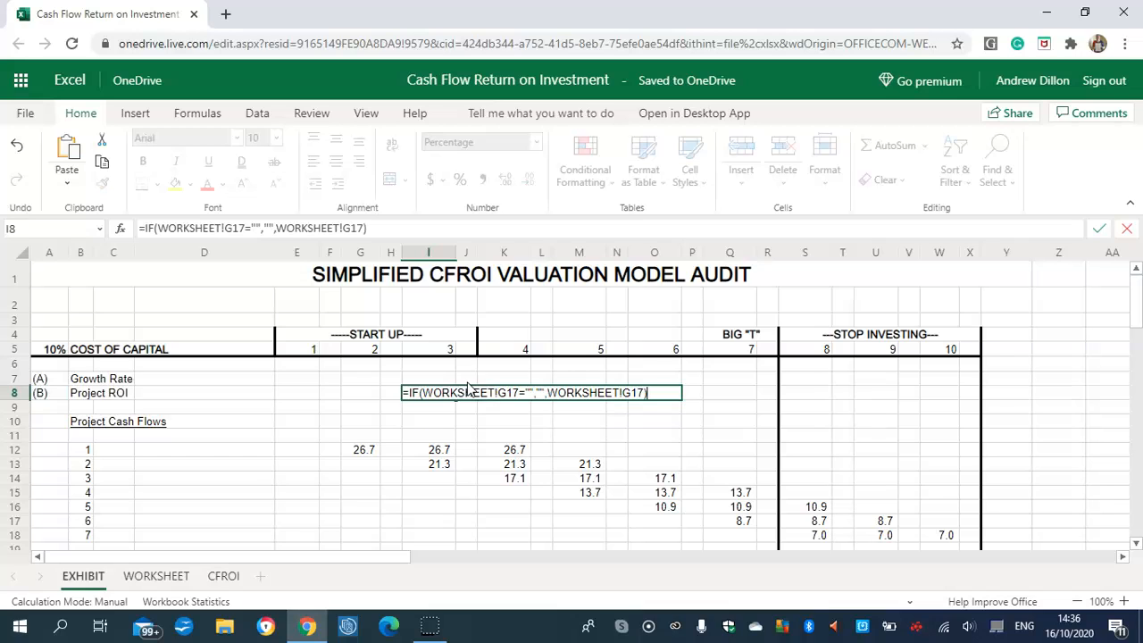
{"action": "key", "text": "Return"}
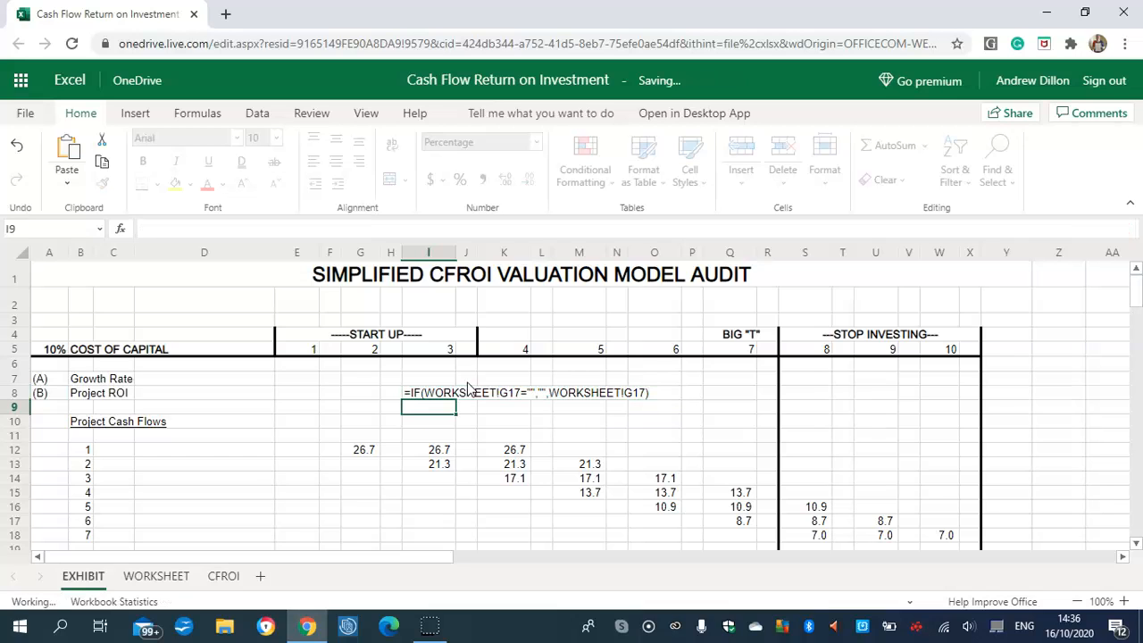
Step: Enter =IF(WORKSHEET!H17="","",WORKSHEET!H17) as the period 4 Project ROI in cell K8
{"action": "left_click", "coordinate": [453, 401]}
{"action": "left_click", "coordinate": [512, 397]}
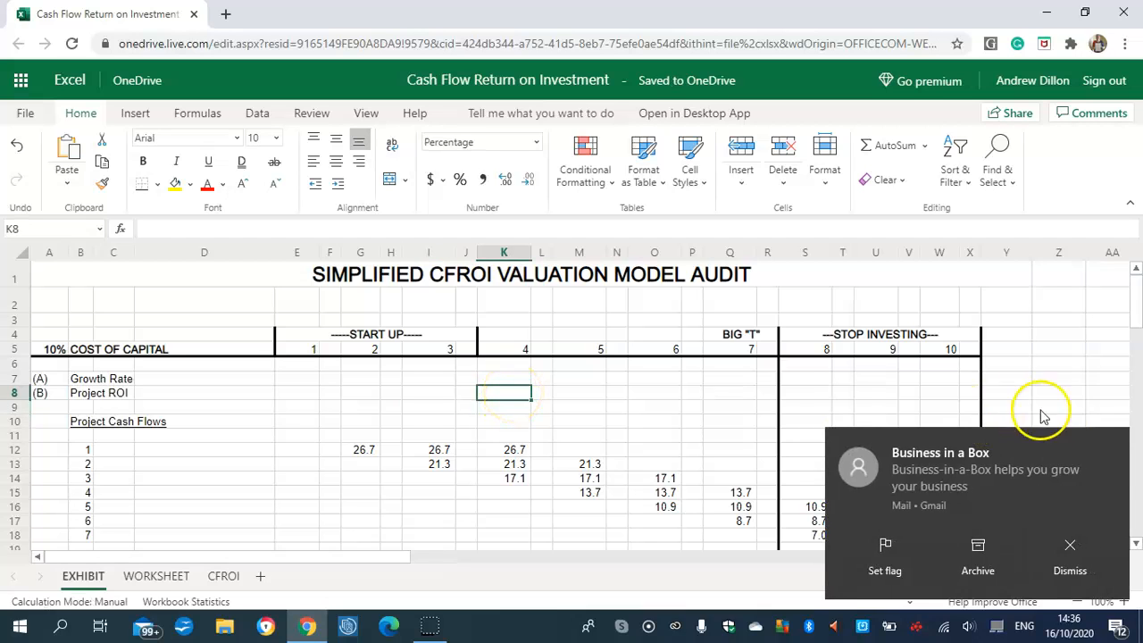
{"action": "left_click", "coordinate": [1117, 441]}
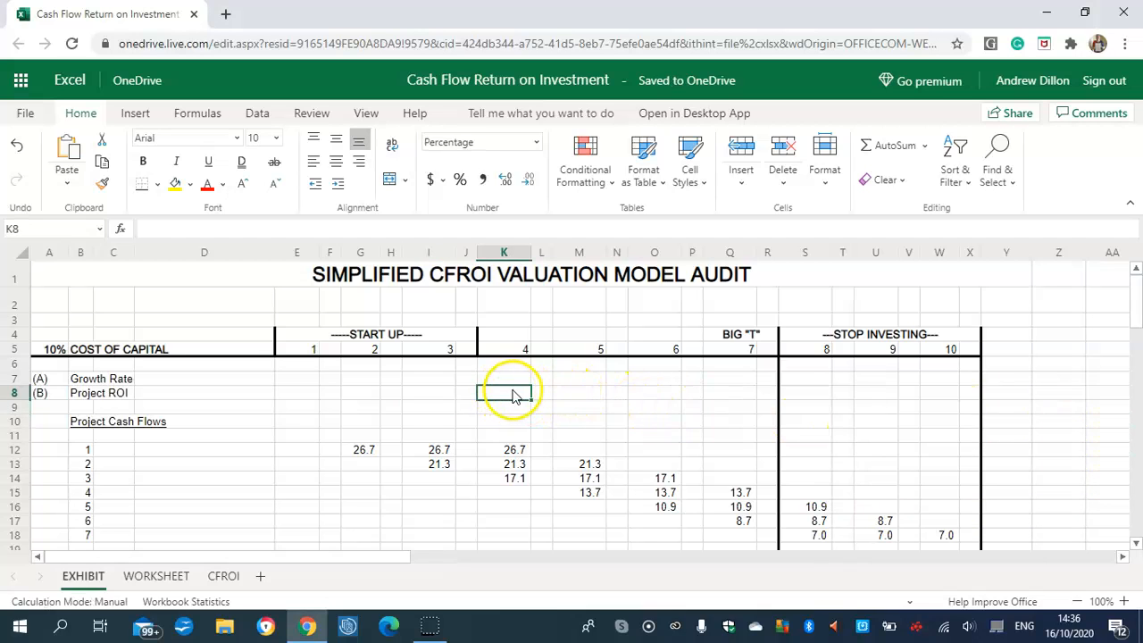
{"action": "type", "text": "="}
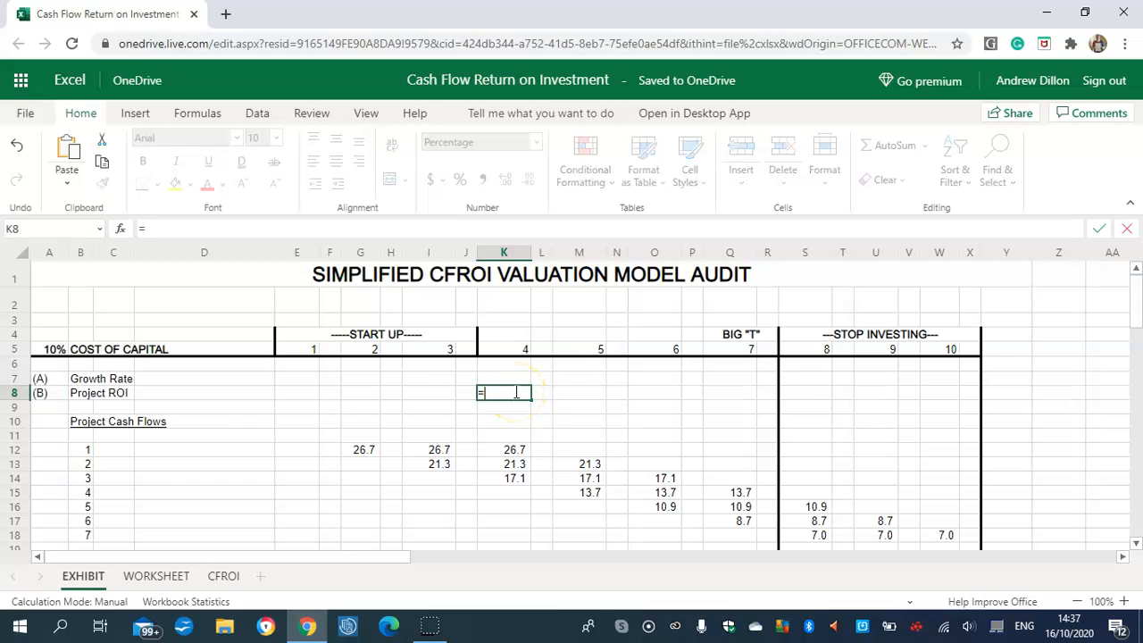
{"action": "type", "text": "IF"}
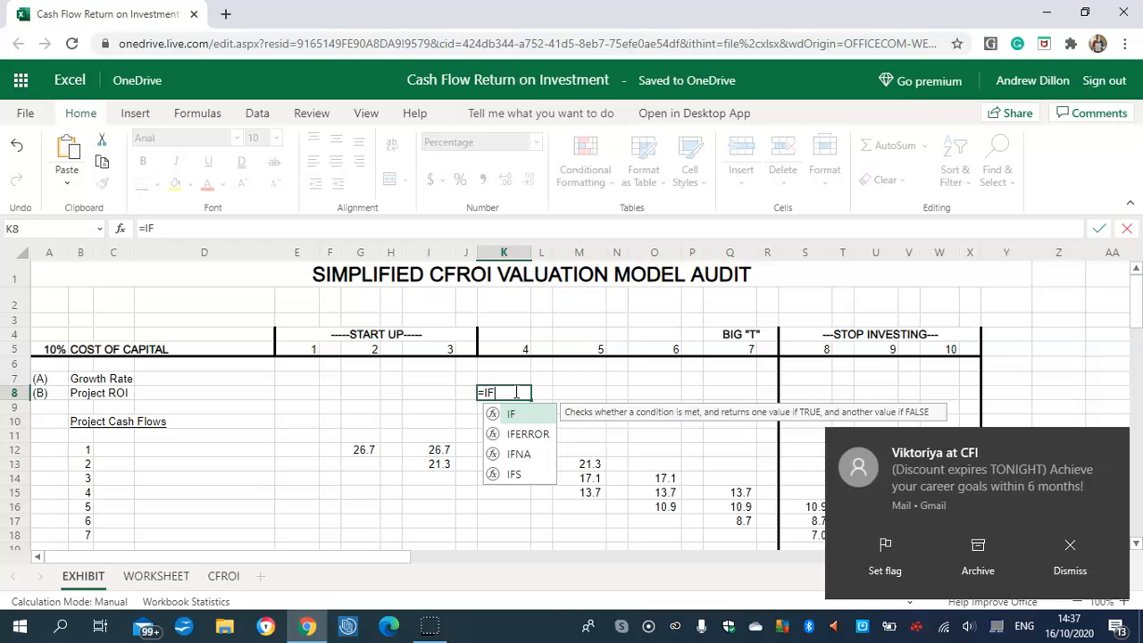
{"action": "type", "text": "(W"}
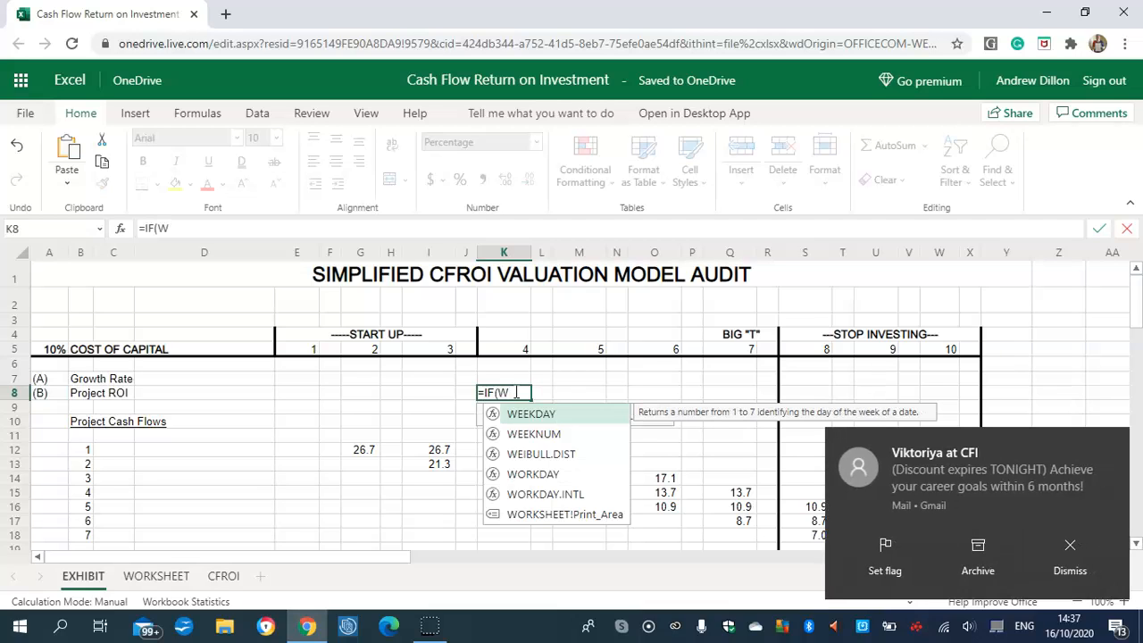
{"action": "type", "text": "ORKS"}
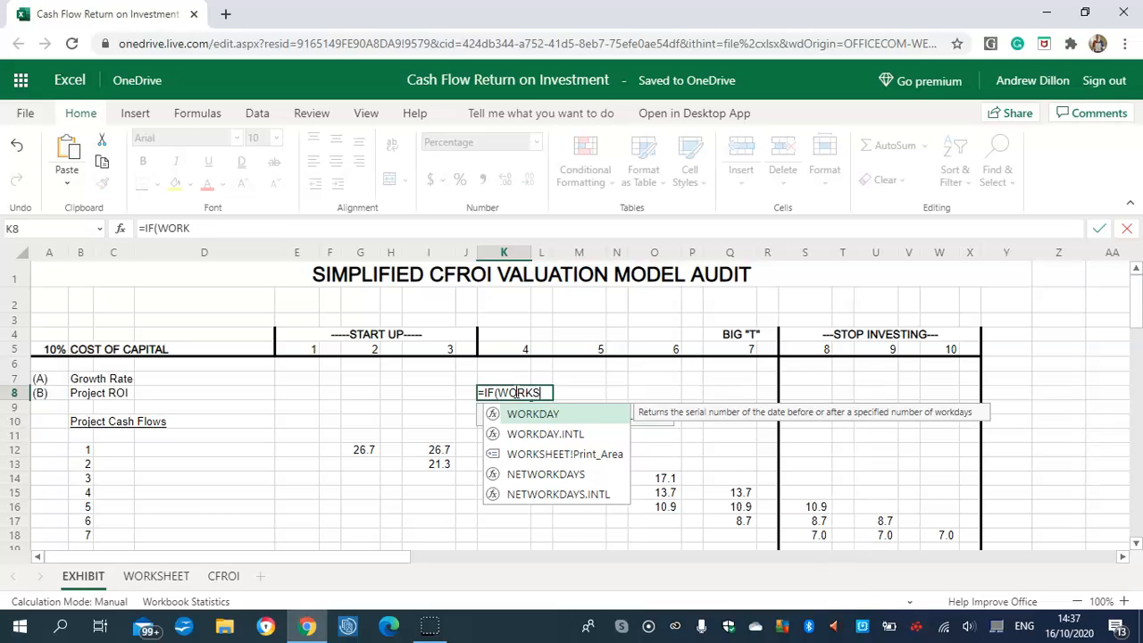
{"action": "type", "text": "HEET"}
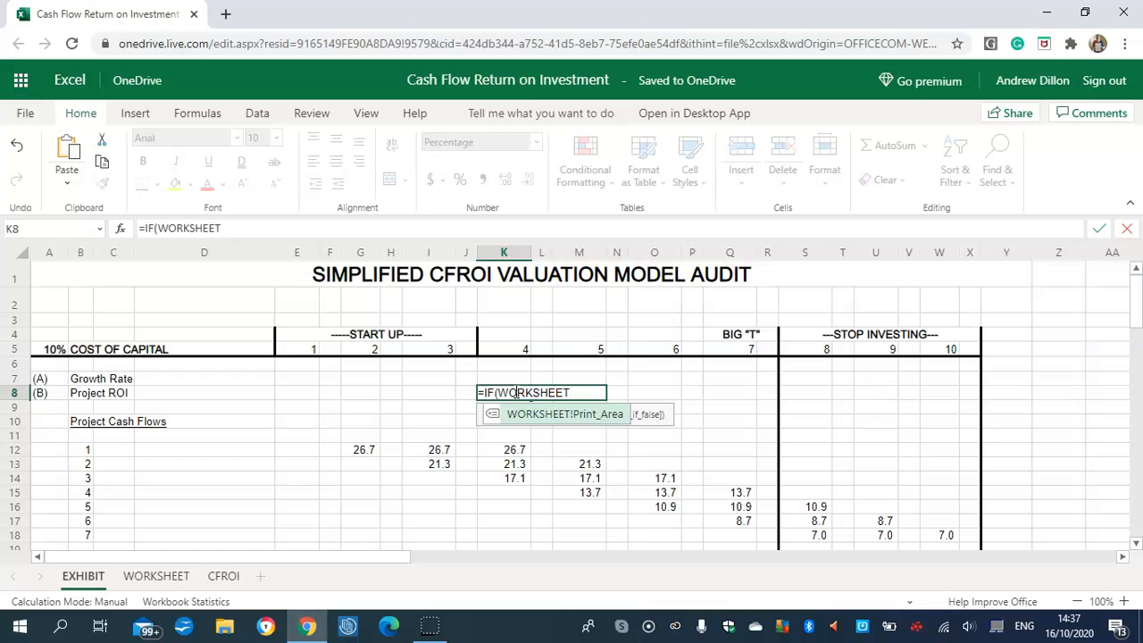
{"action": "type", "text": "!H17"}
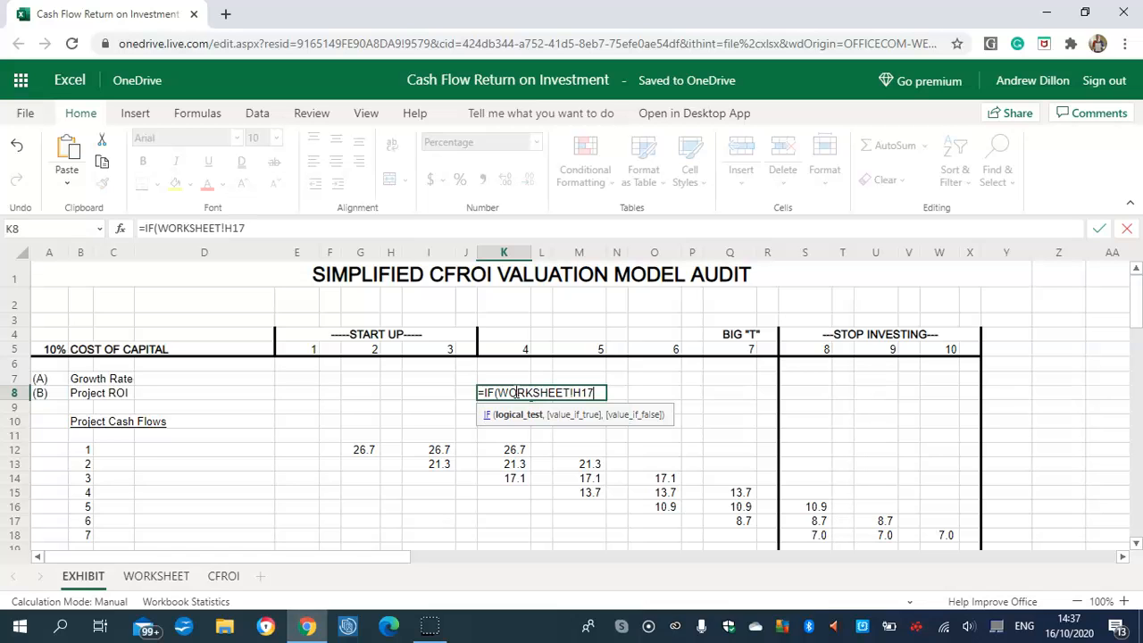
{"action": "type", "text": "=\"\",\"\","}
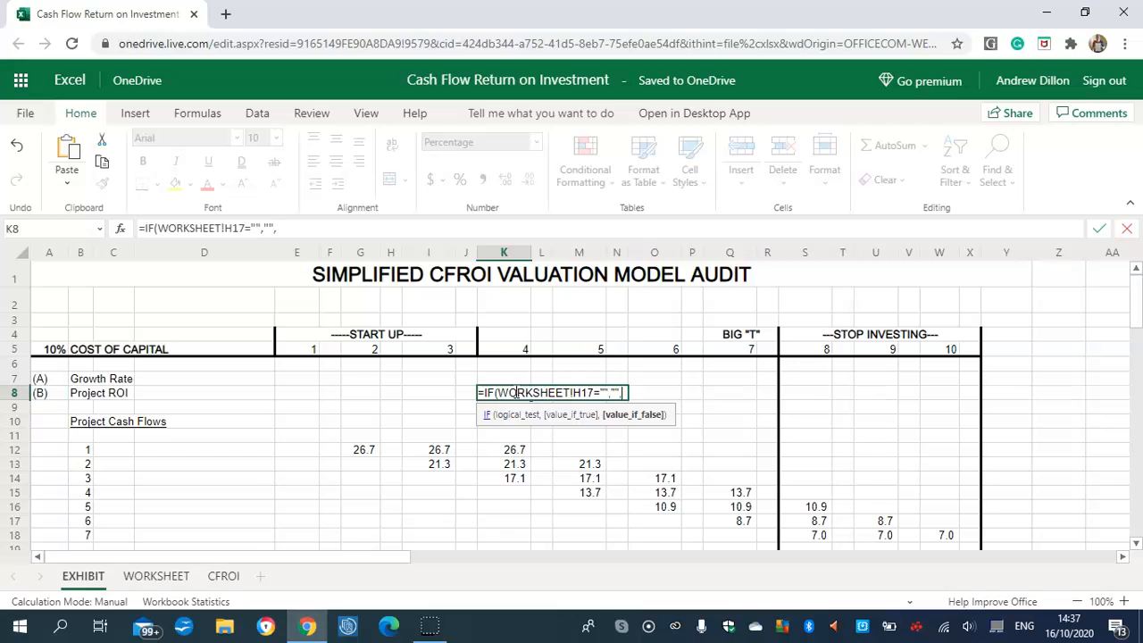
{"action": "type", "text": "WORKSHEE"}
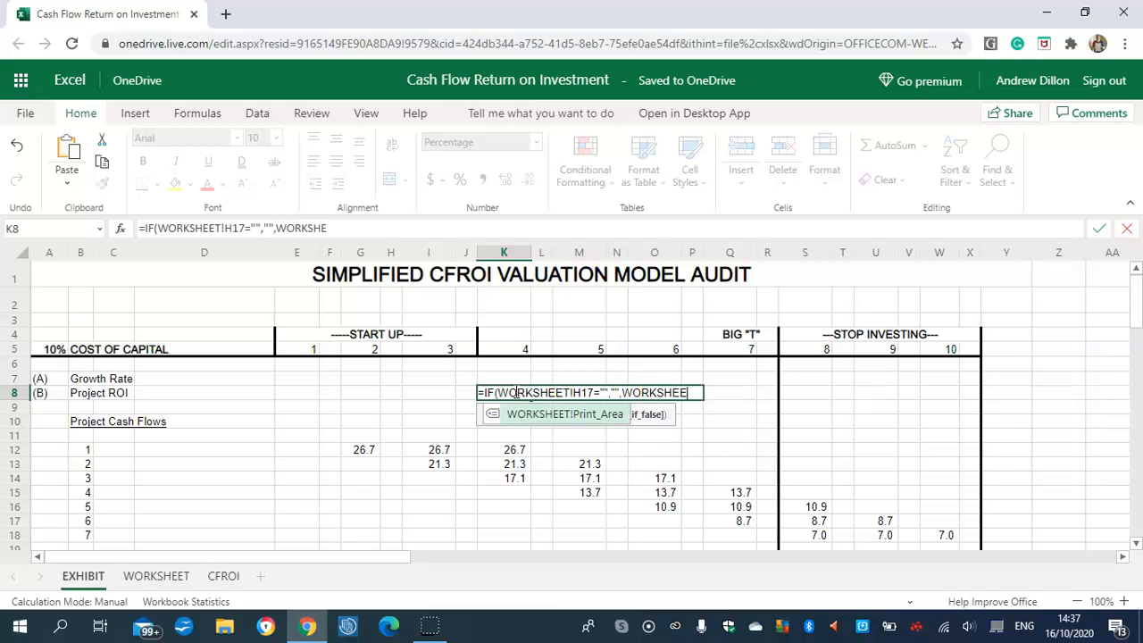
{"action": "type", "text": "T!H17"}
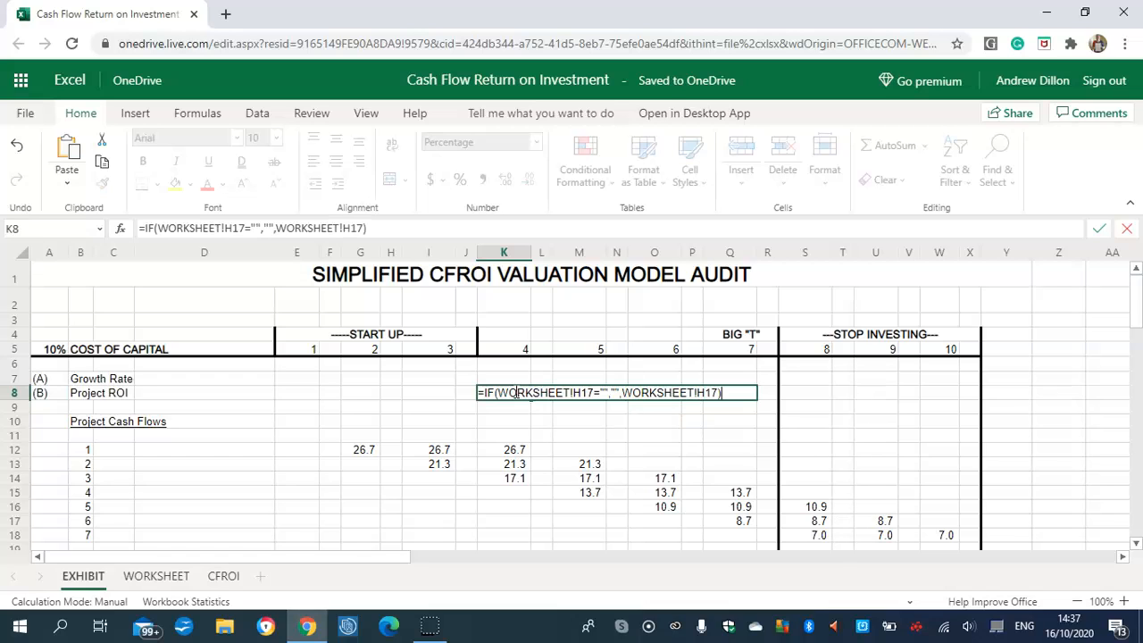
{"action": "type", "text": ")"}
{"action": "key", "text": "Return"}
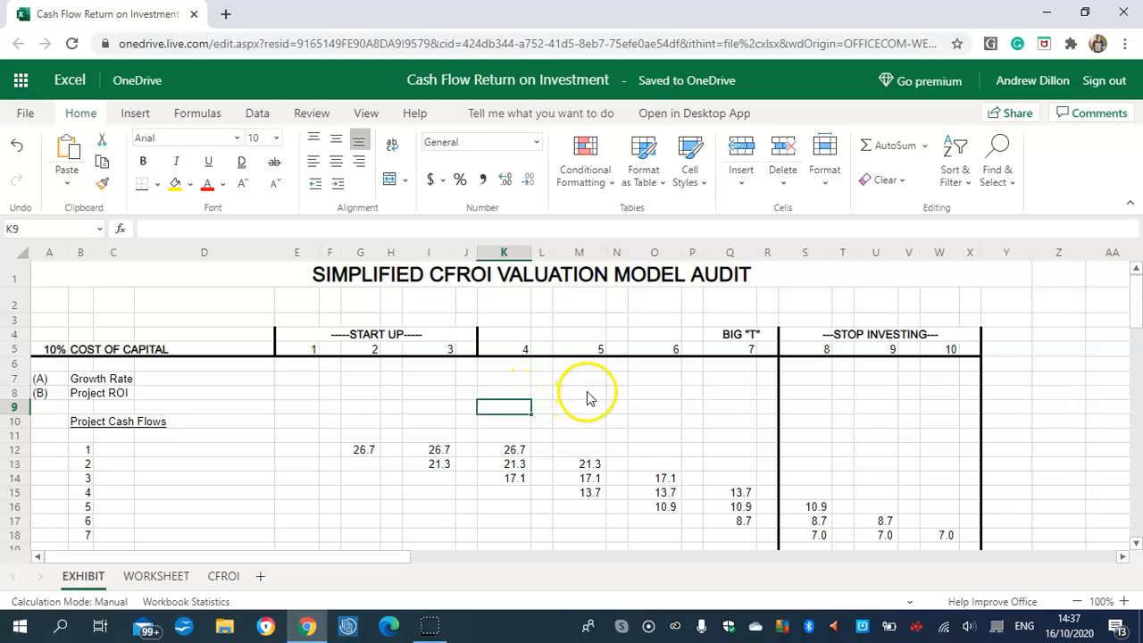
Step: Enter =IF(WORKSHEET!I17="","",WORKSHEET!I17) as the period 5 Project ROI in cell M8
{"action": "left_click", "coordinate": [586, 396]}
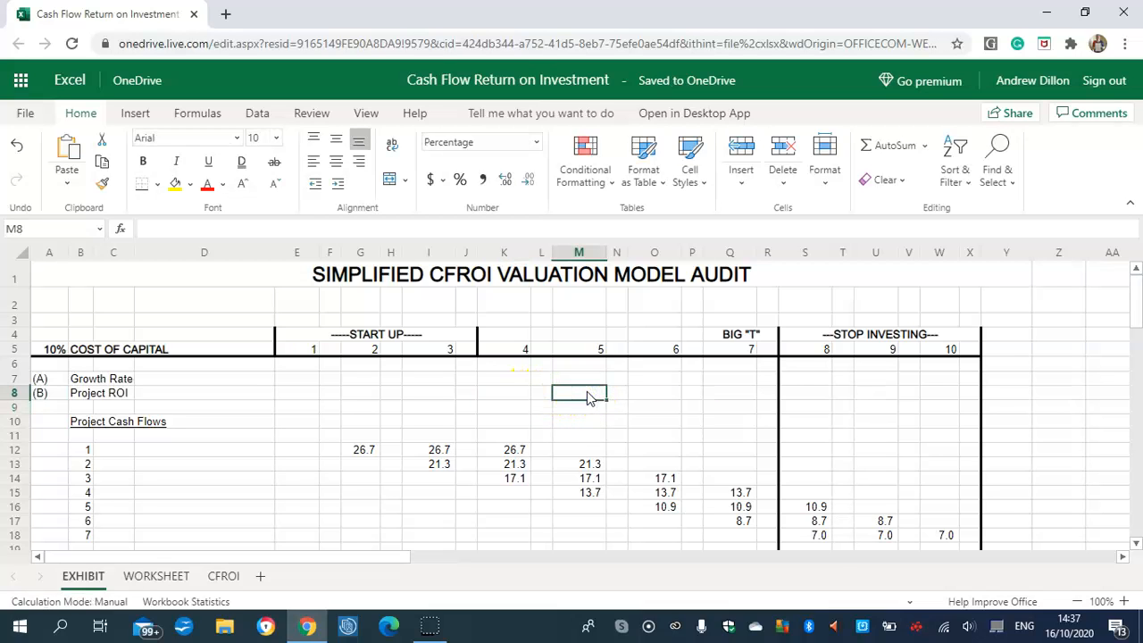
{"action": "type", "text": "=I"}
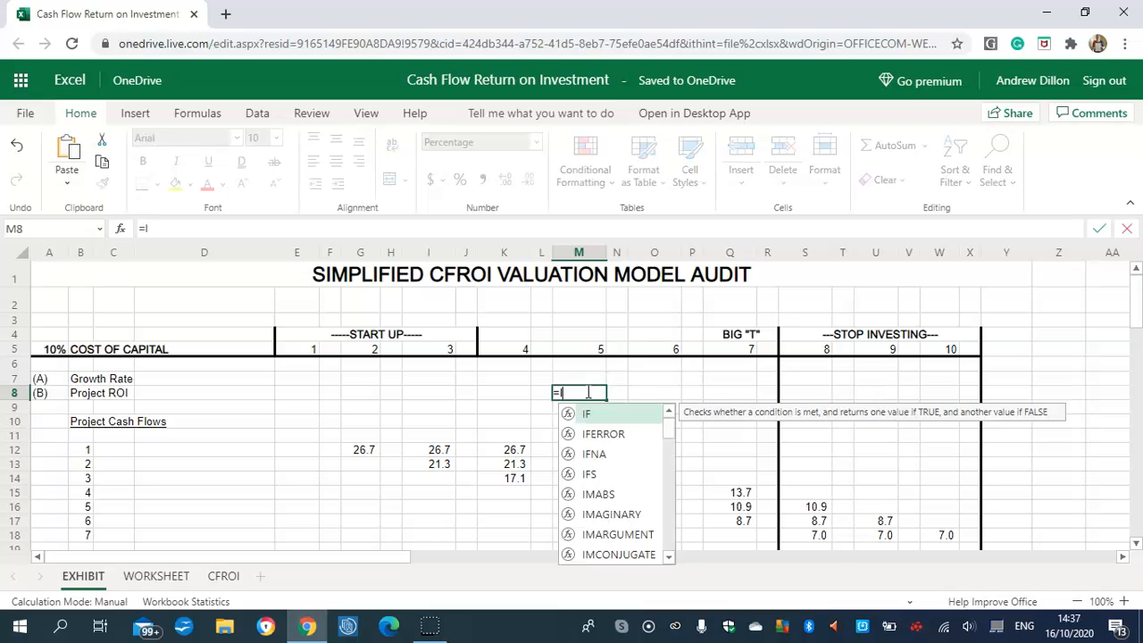
{"action": "type", "text": "F("}
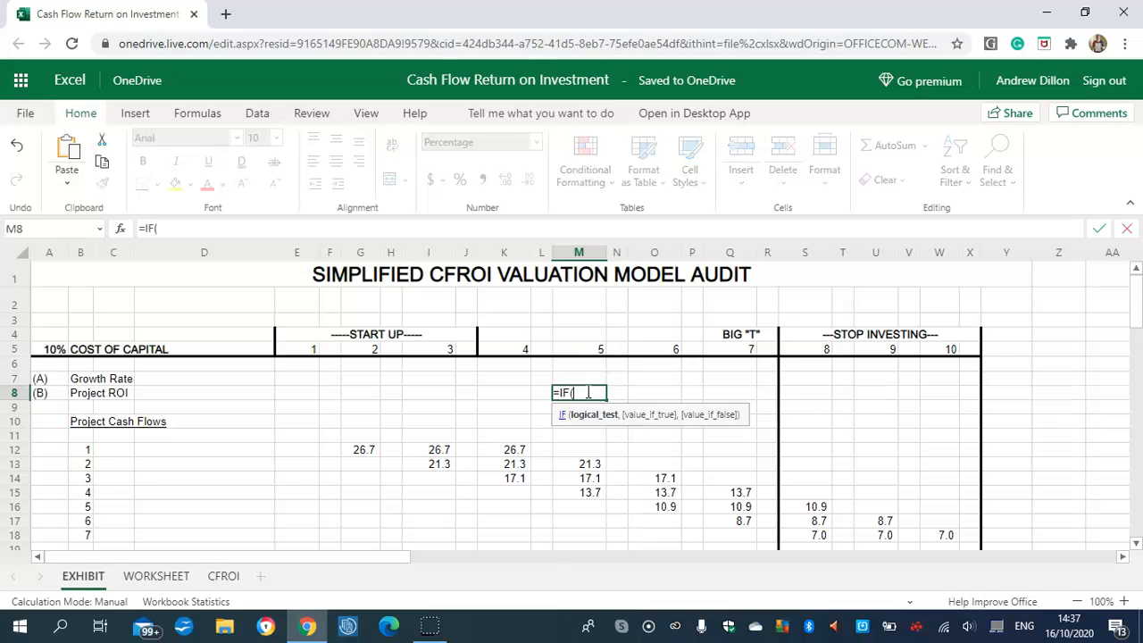
{"action": "type", "text": "WORKS"}
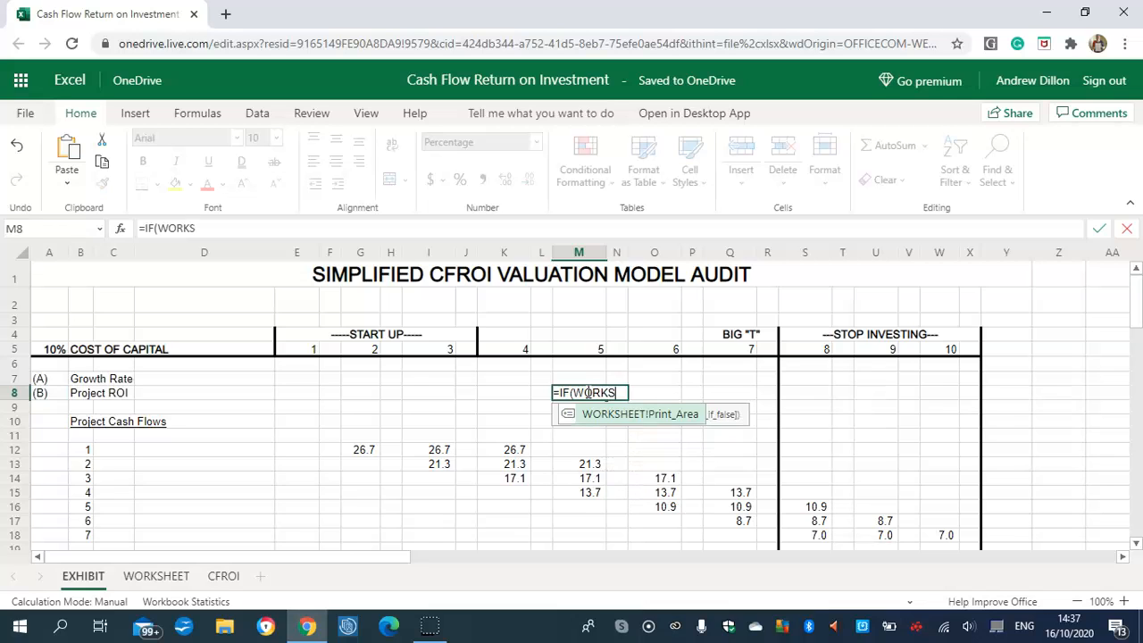
{"action": "type", "text": "HEET!"}
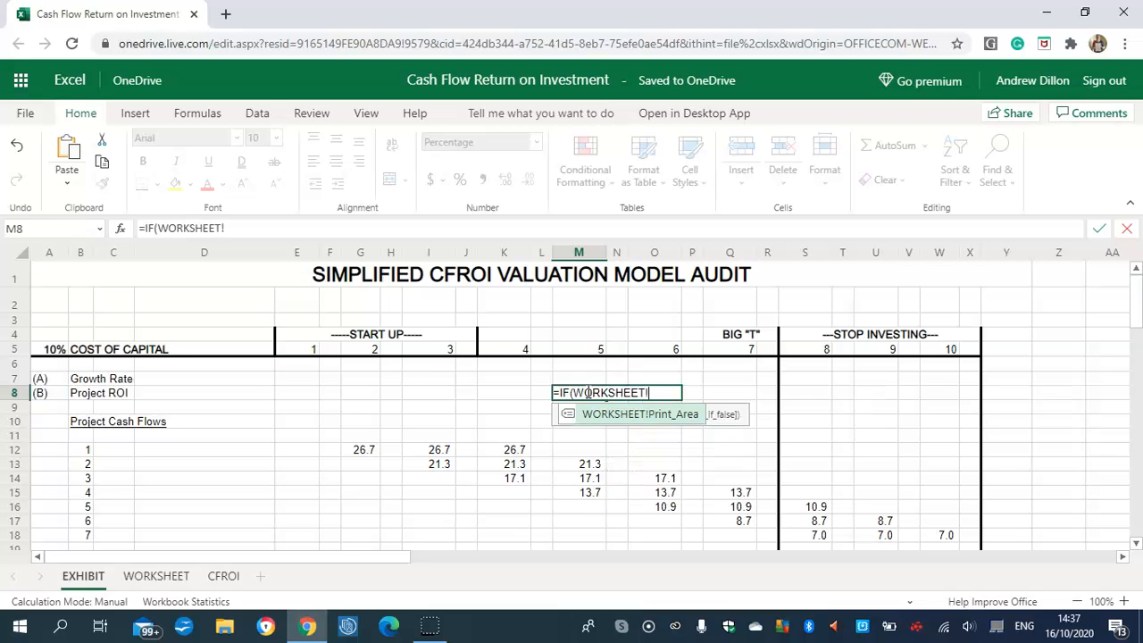
{"action": "type", "text": "I17="}
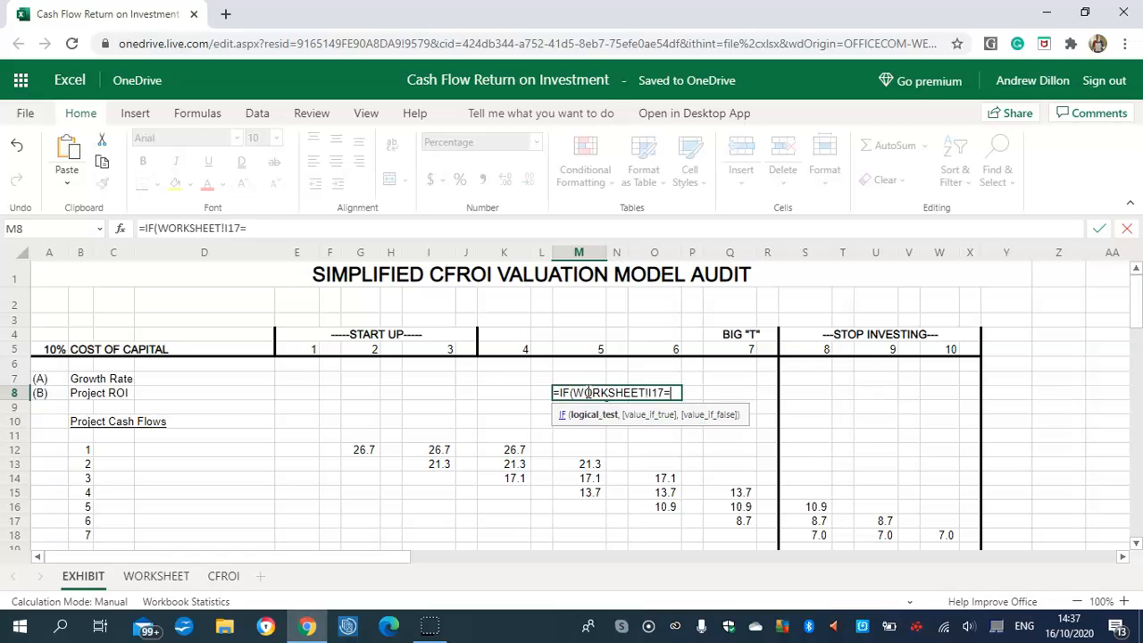
{"action": "type", "text": "\"\",\"\""}
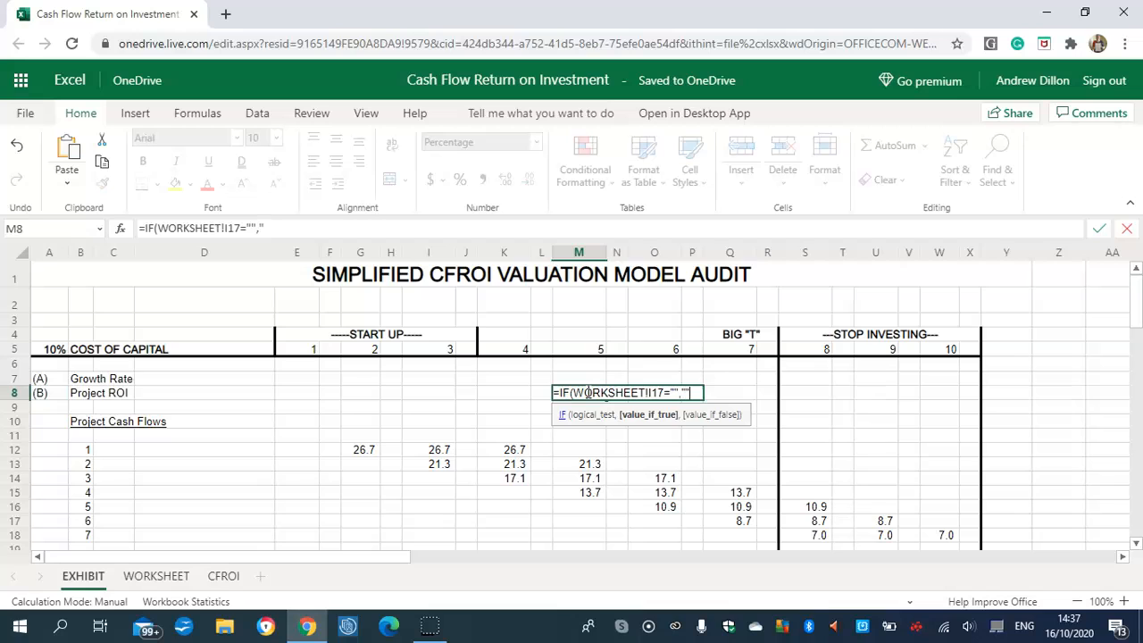
{"action": "type", "text": ","}
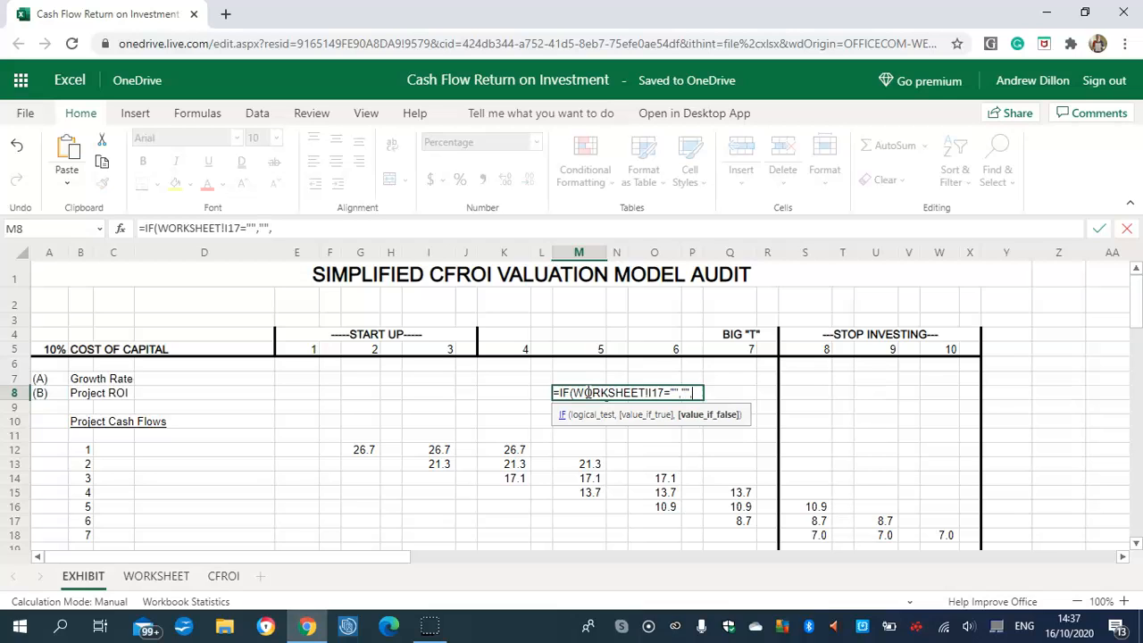
{"action": "type", "text": "WORK"}
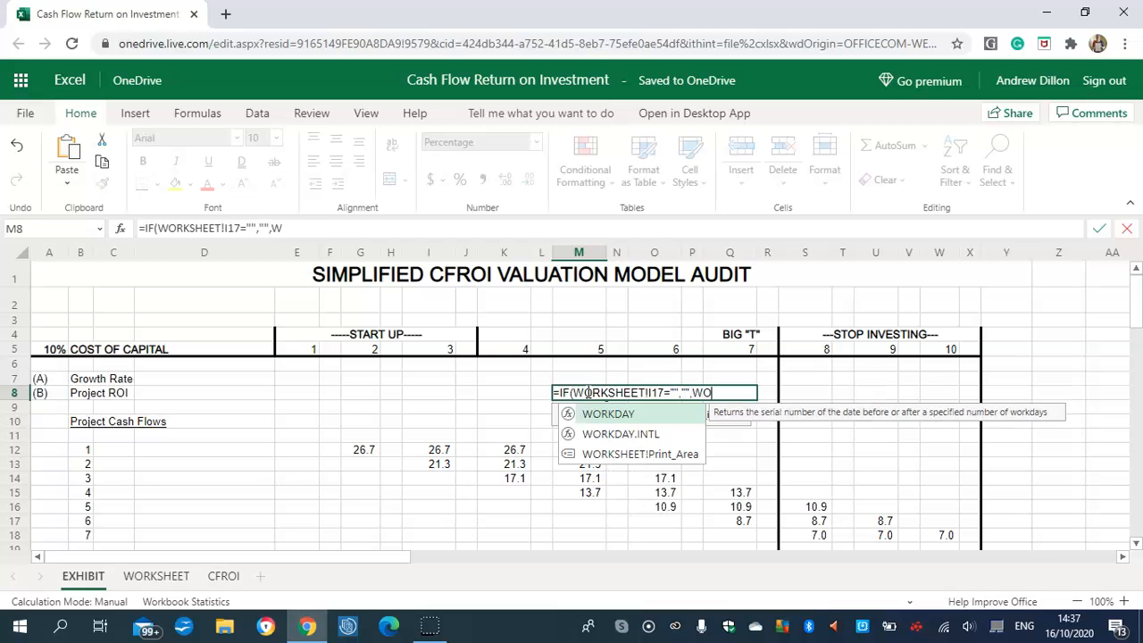
{"action": "type", "text": "SH"}
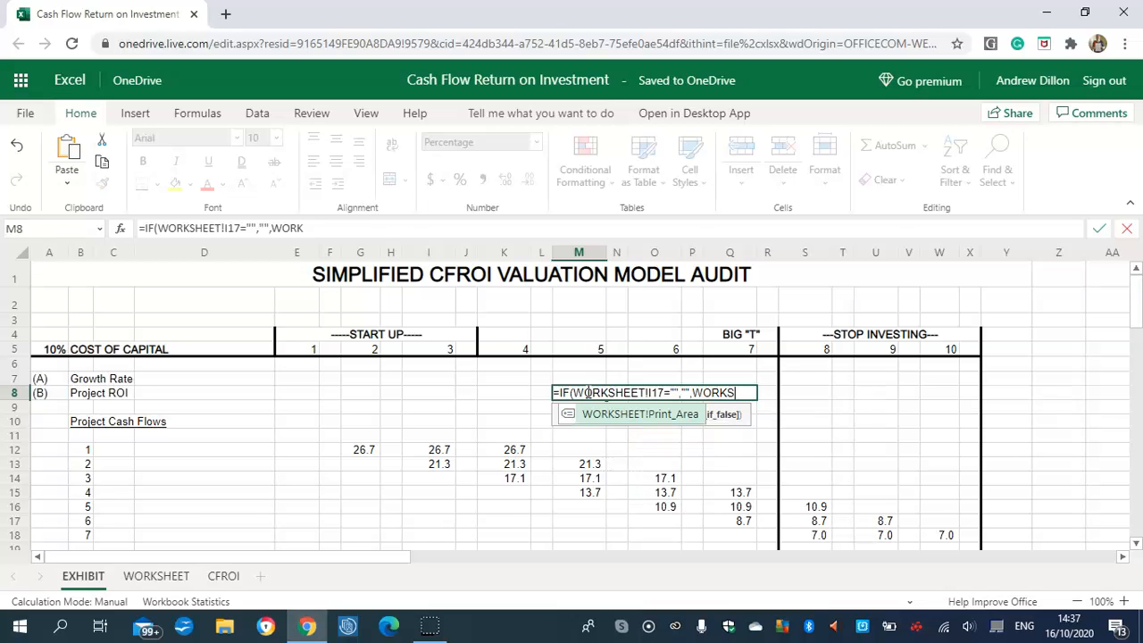
{"action": "type", "text": "EET!I1"}
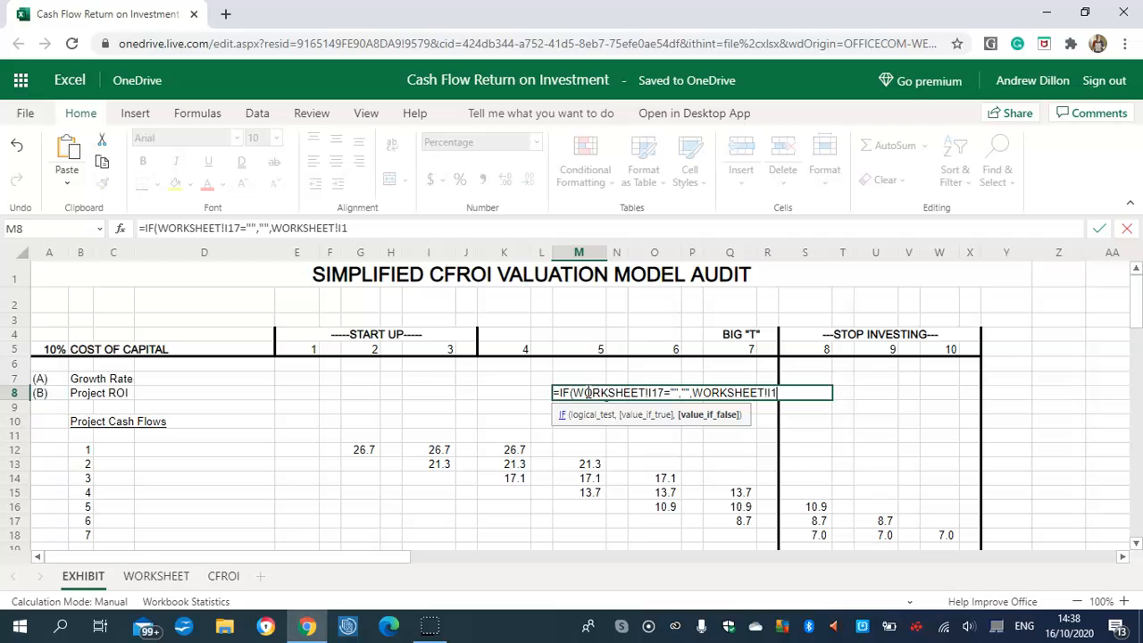
{"action": "type", "text": "7)"}
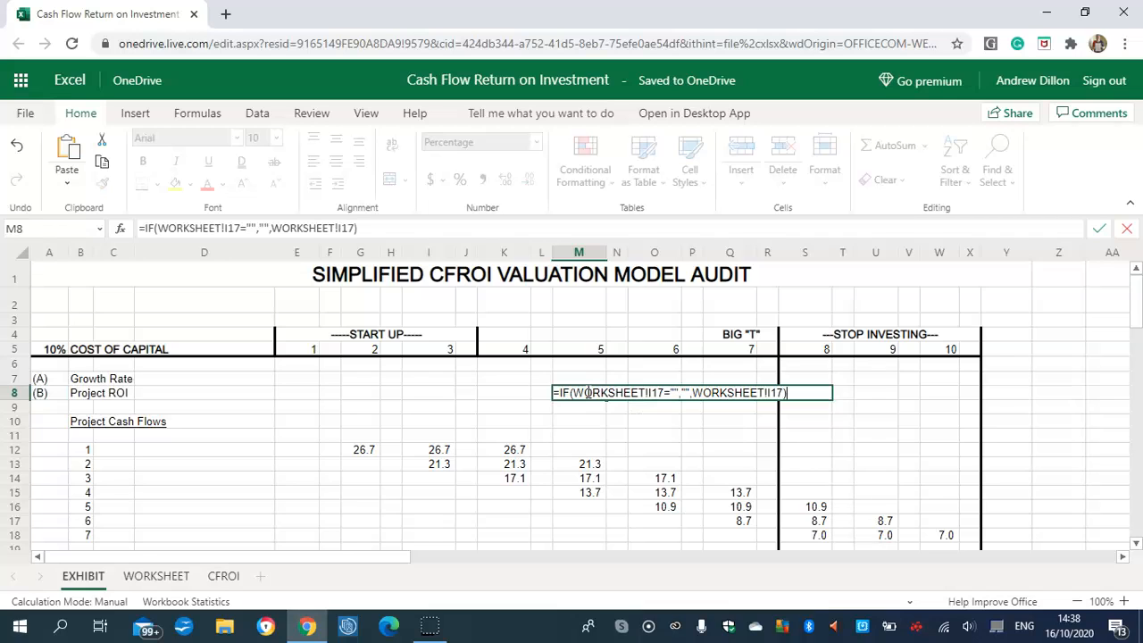
{"action": "key", "text": "Return"}
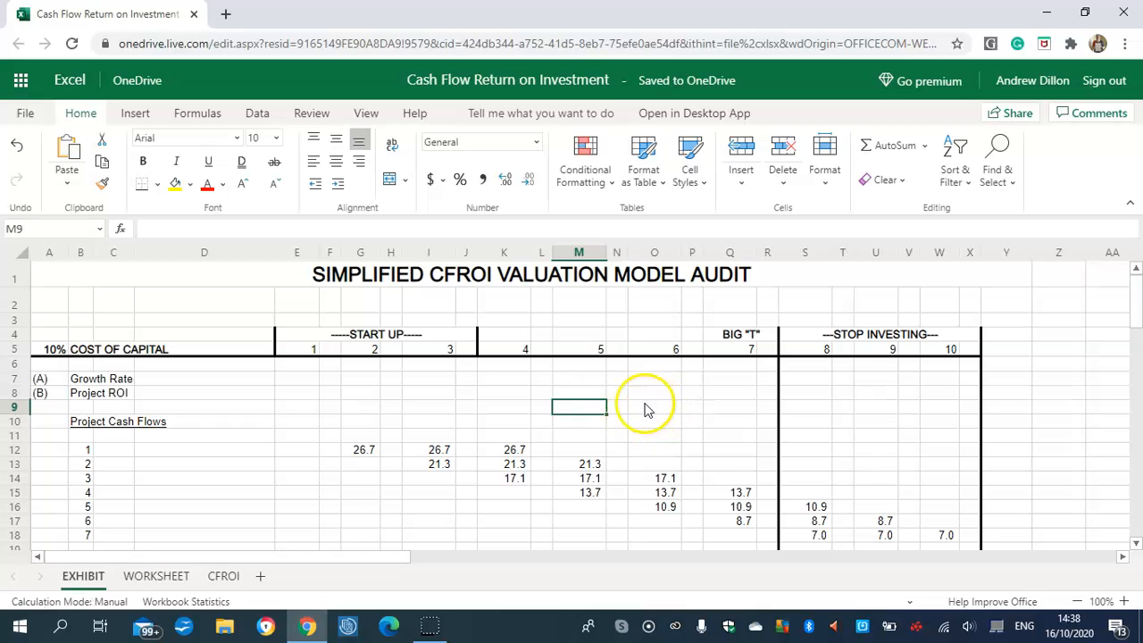
{"action": "left_click", "coordinate": [583, 393]}
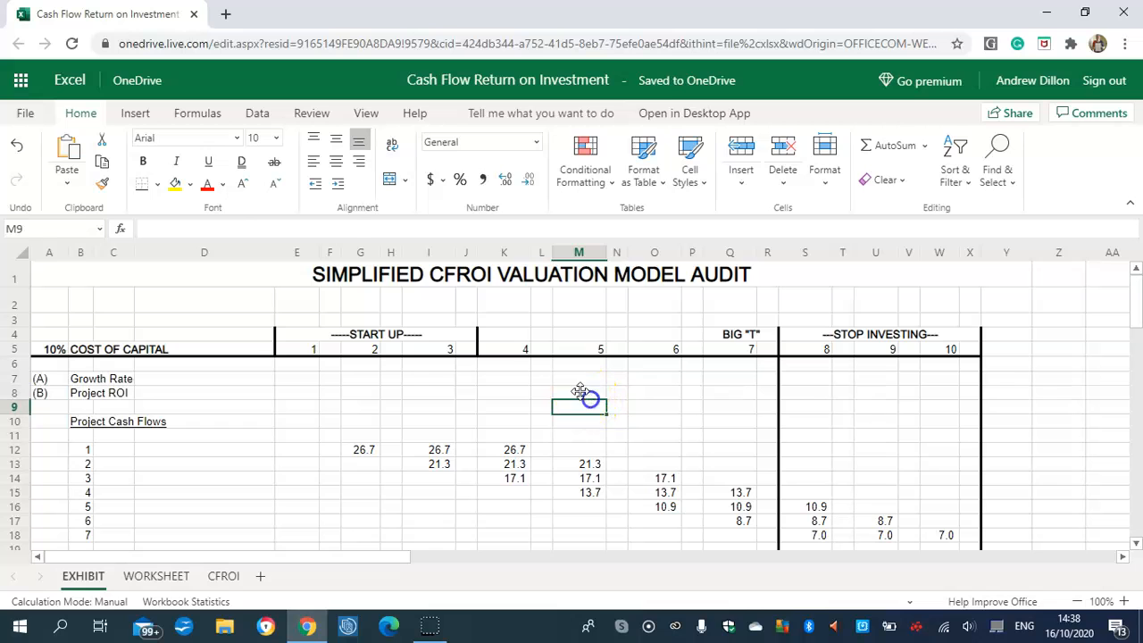
{"action": "key", "text": "ctrl+v"}
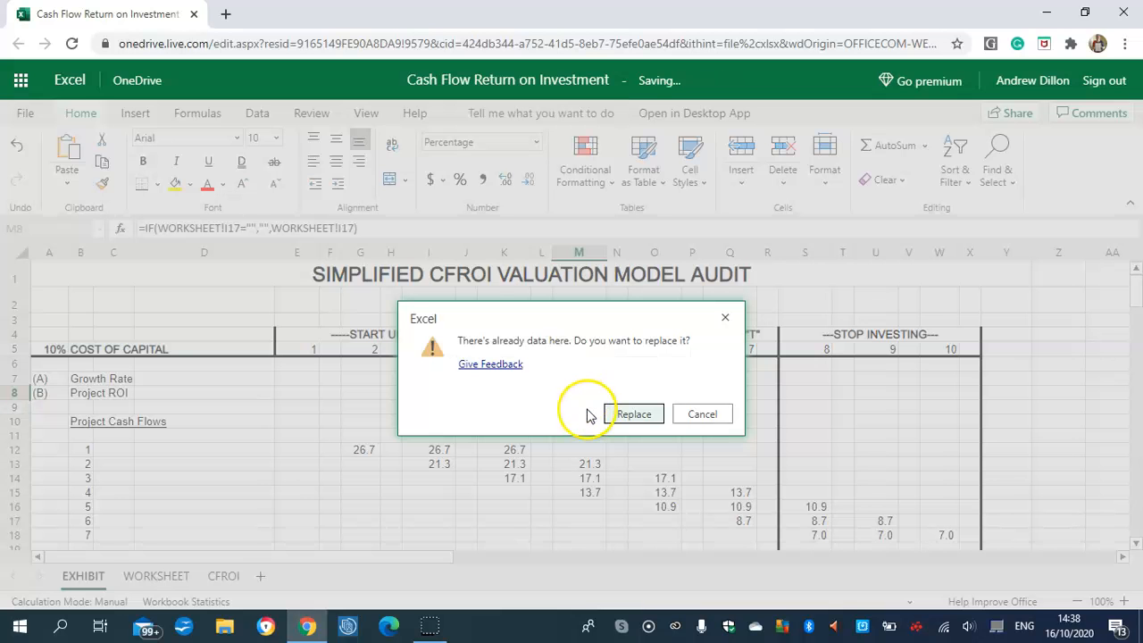
{"action": "left_click", "coordinate": [700, 413]}
{"action": "left_click", "coordinate": [598, 408]}
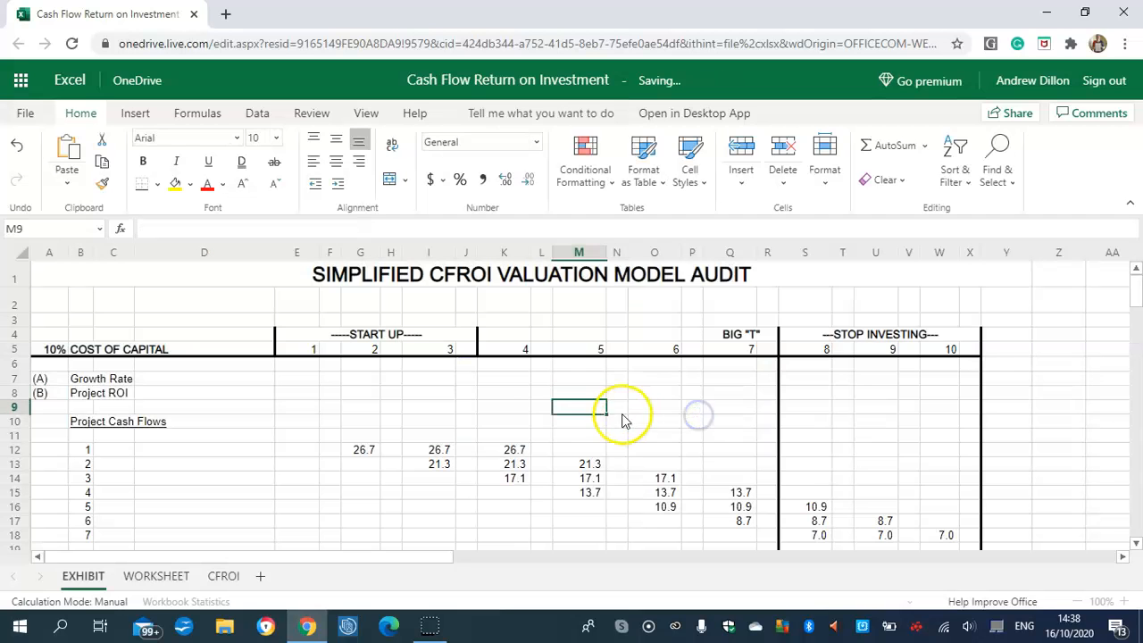
{"action": "left_click", "coordinate": [594, 394]}
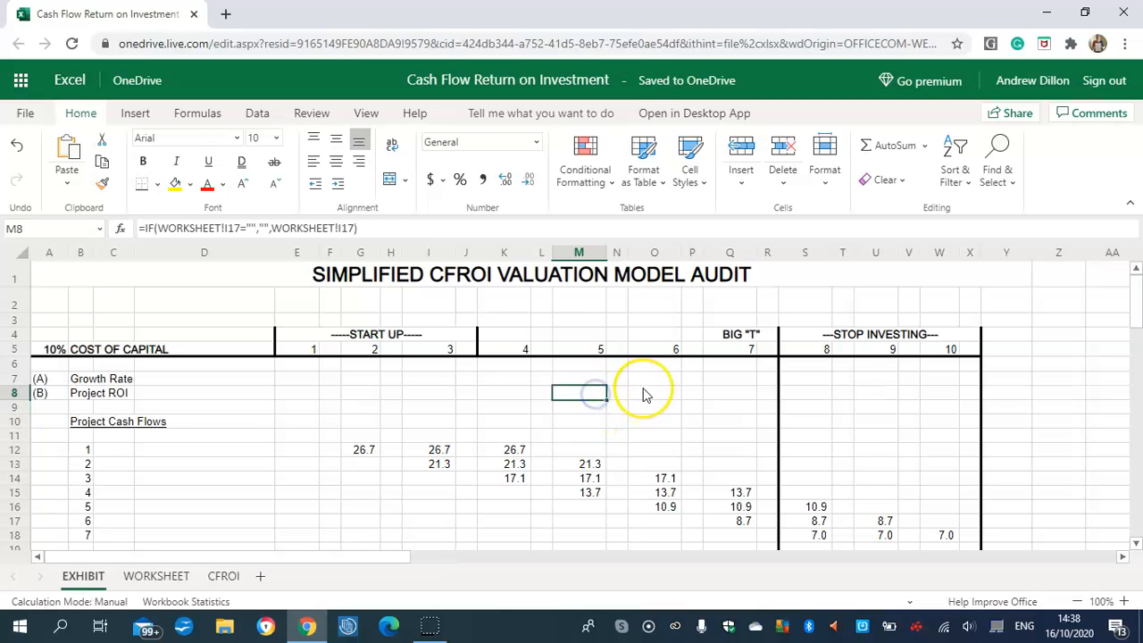
Step: Enter =IF(WORKSHEET!J17="","",WORKSHEET!J17) as the period 6 Project ROI in cell O8
{"action": "left_click", "coordinate": [650, 398]}
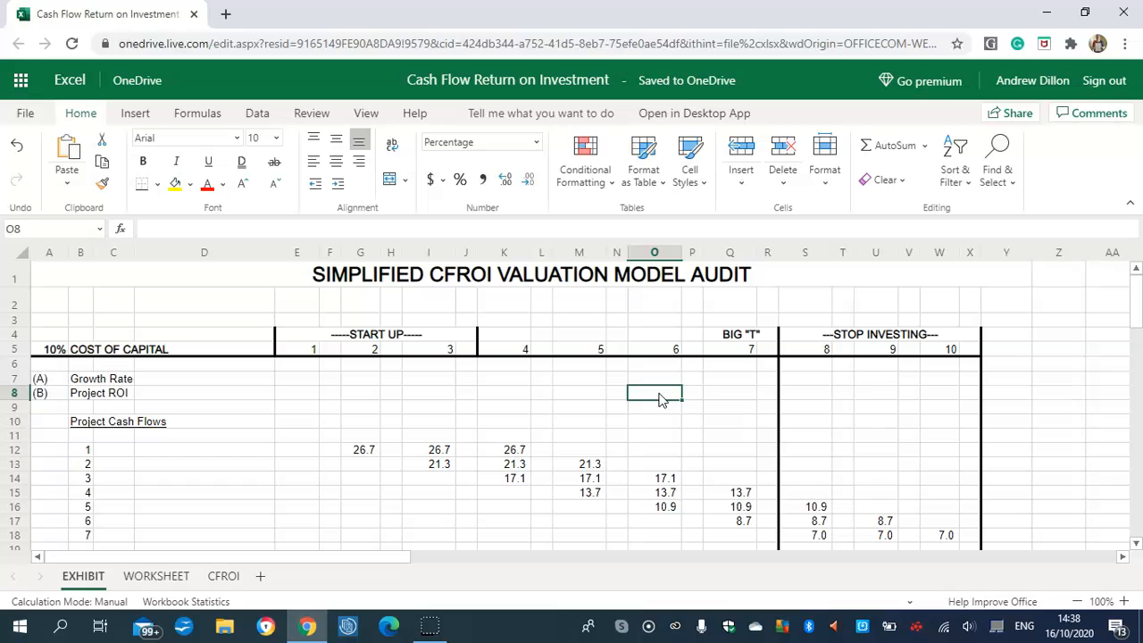
{"action": "type", "text": "=IF("}
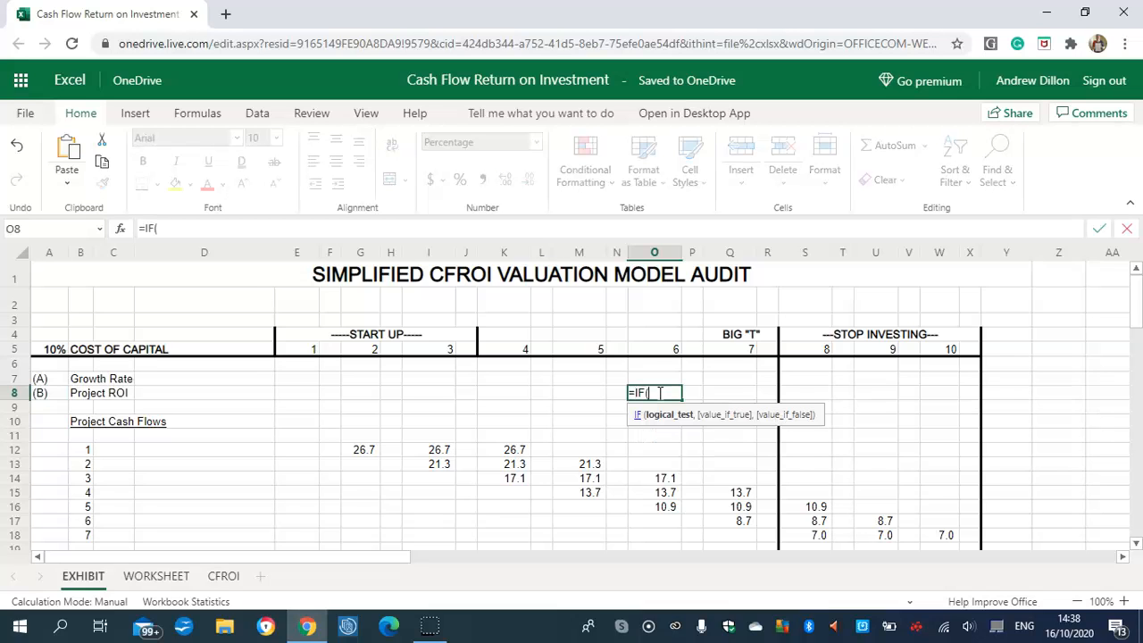
{"action": "type", "text": "WORKS"}
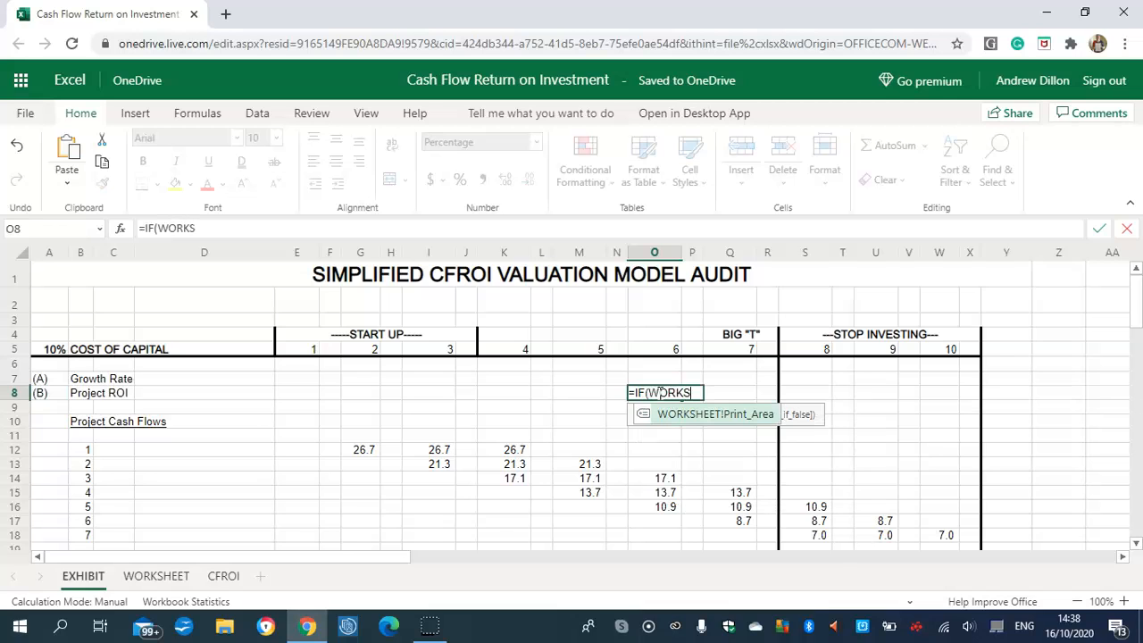
{"action": "type", "text": "HEET"}
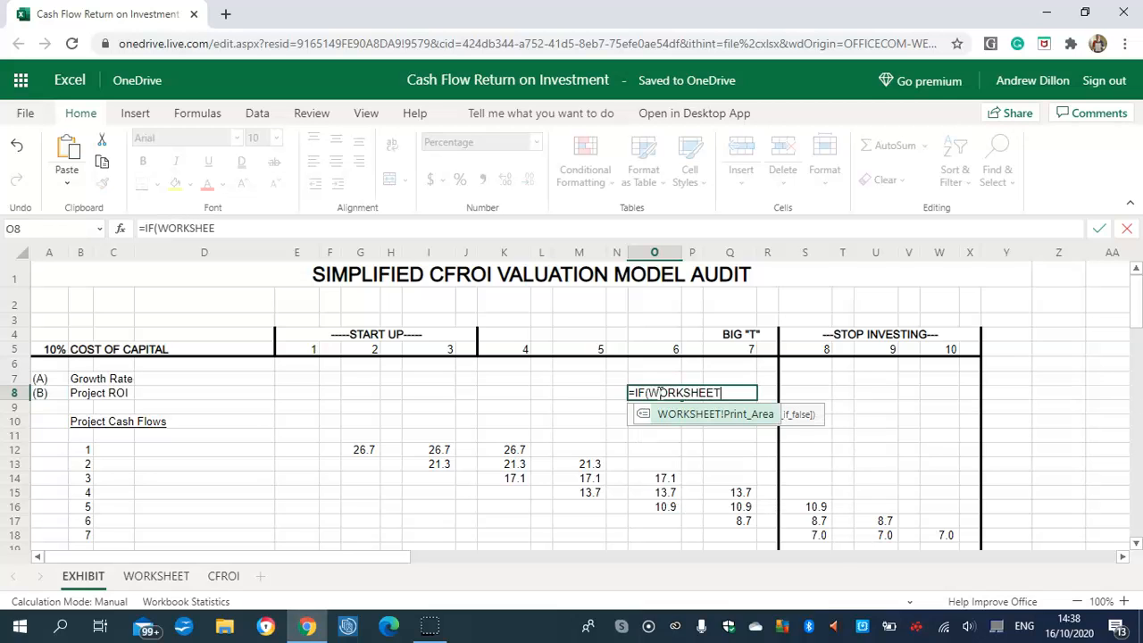
{"action": "type", "text": "!J1"}
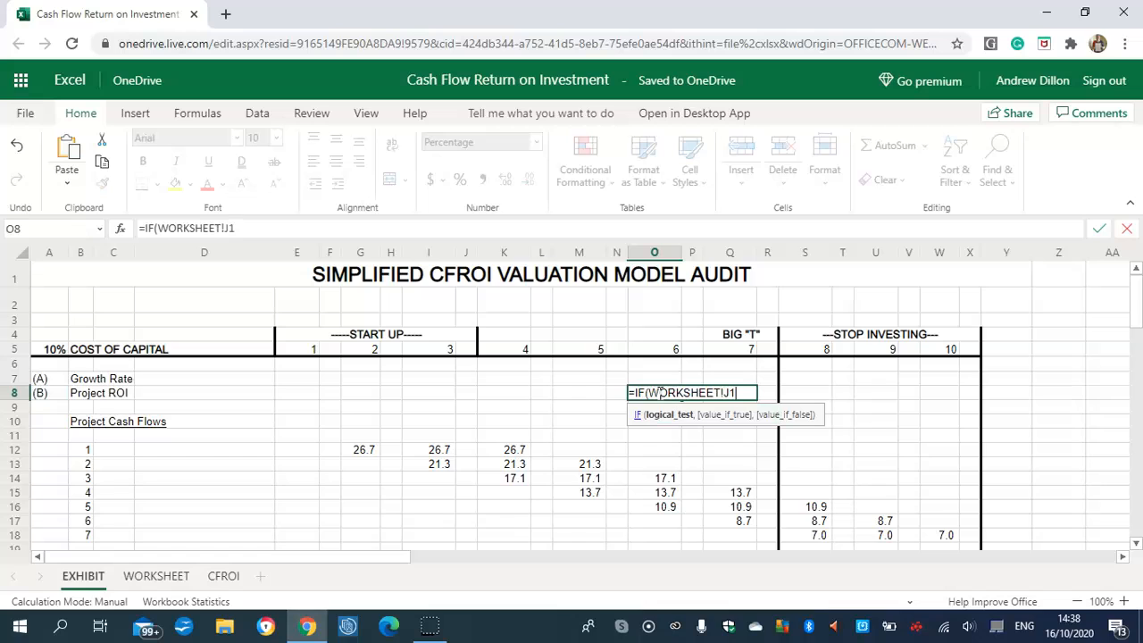
{"action": "type", "text": "7=\"\",\"\","}
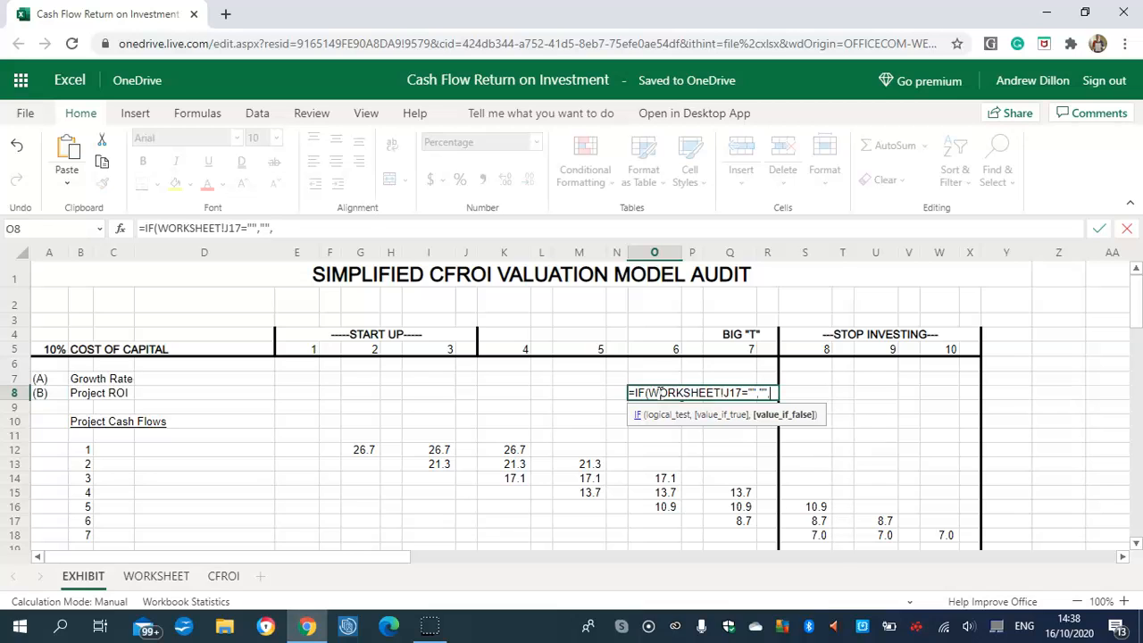
{"action": "type", "text": "WORKSHEET"}
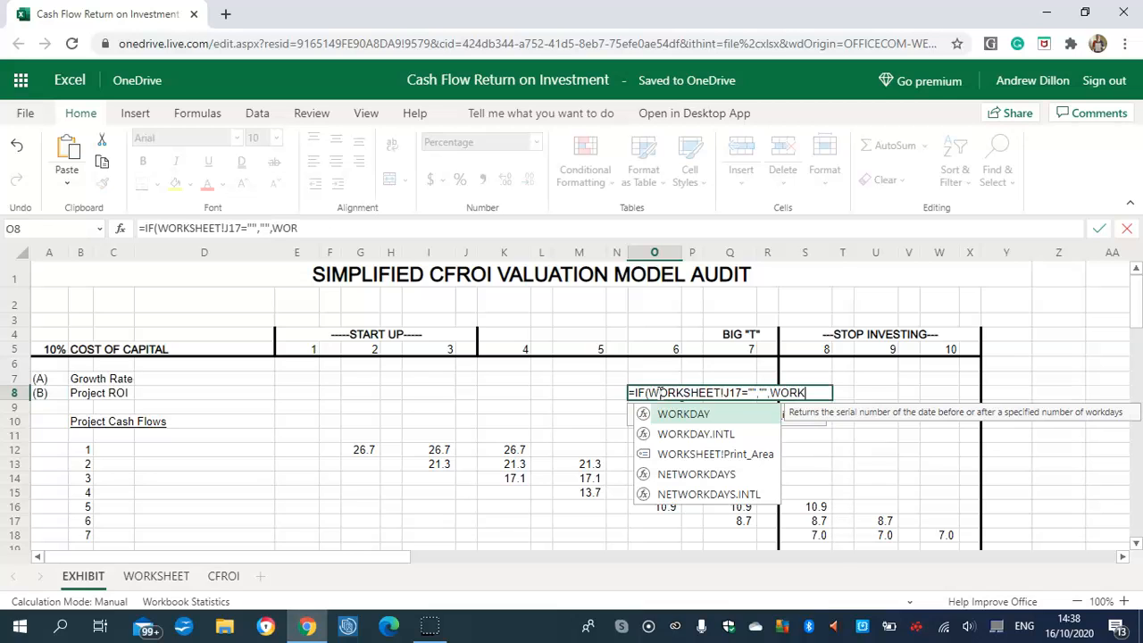
{"action": "type", "text": "!J17)"}
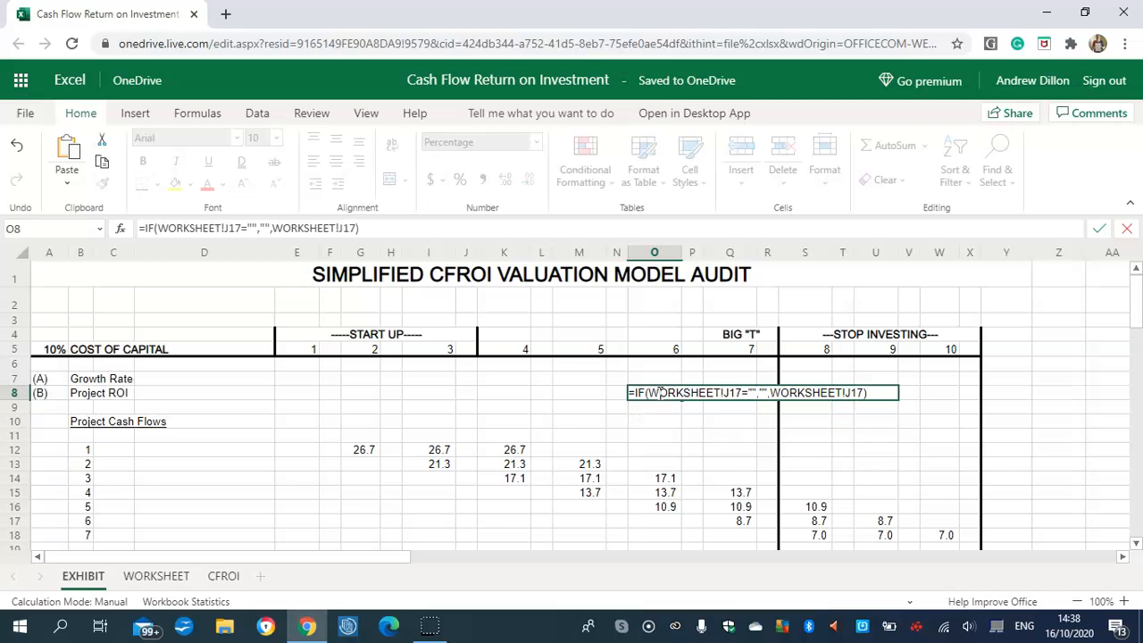
{"action": "key", "text": "Return"}
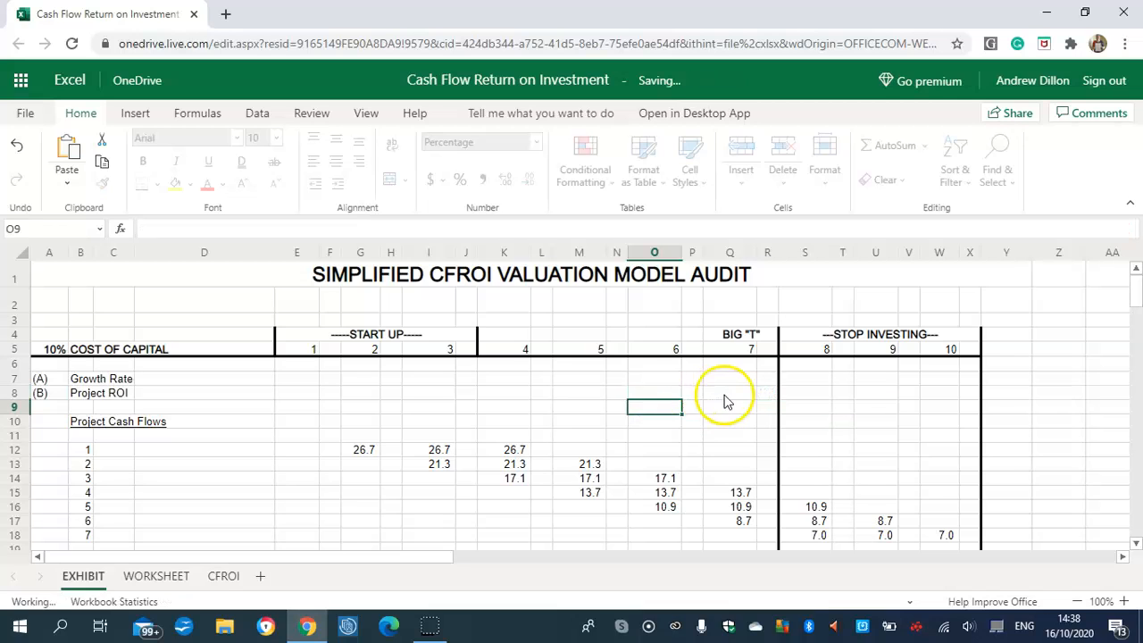
Step: Enter =IF(WORKSHEET!K17="","",WORKSHEET!K17) as the period 7 Project ROI in cell Q8
{"action": "left_click", "coordinate": [742, 396]}
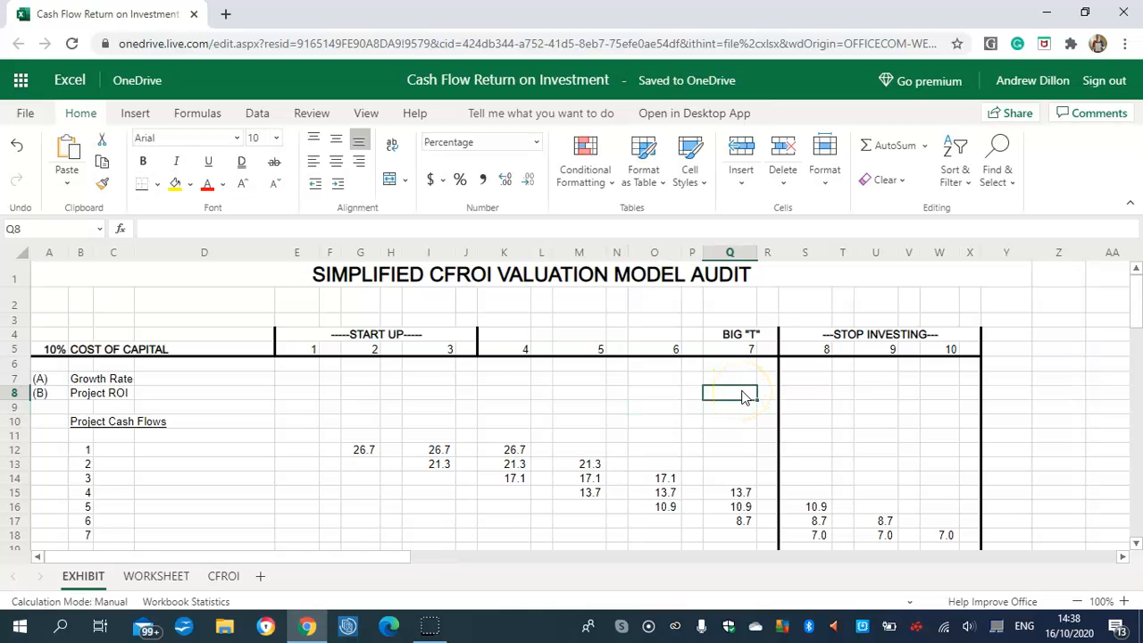
{"action": "type", "text": "="}
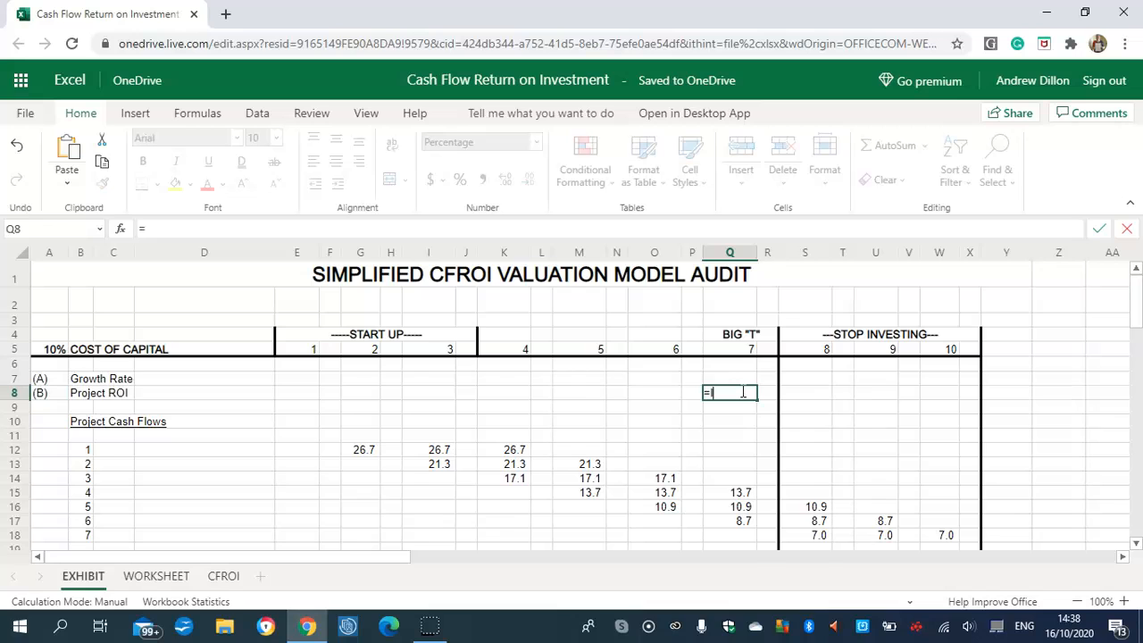
{"action": "type", "text": "IF"}
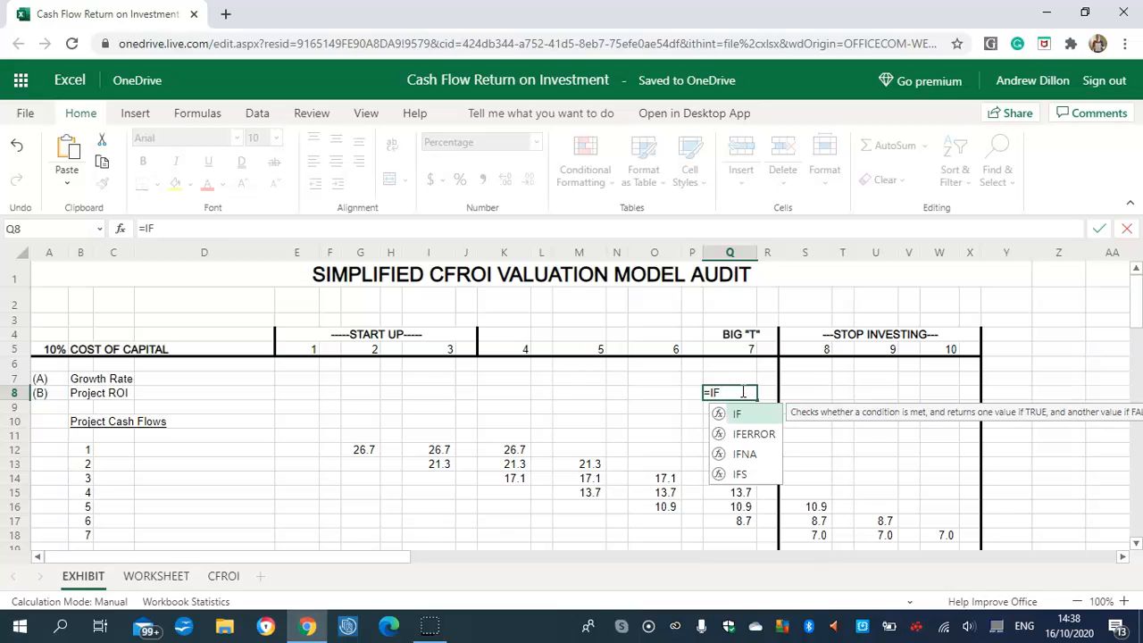
{"action": "type", "text": "("}
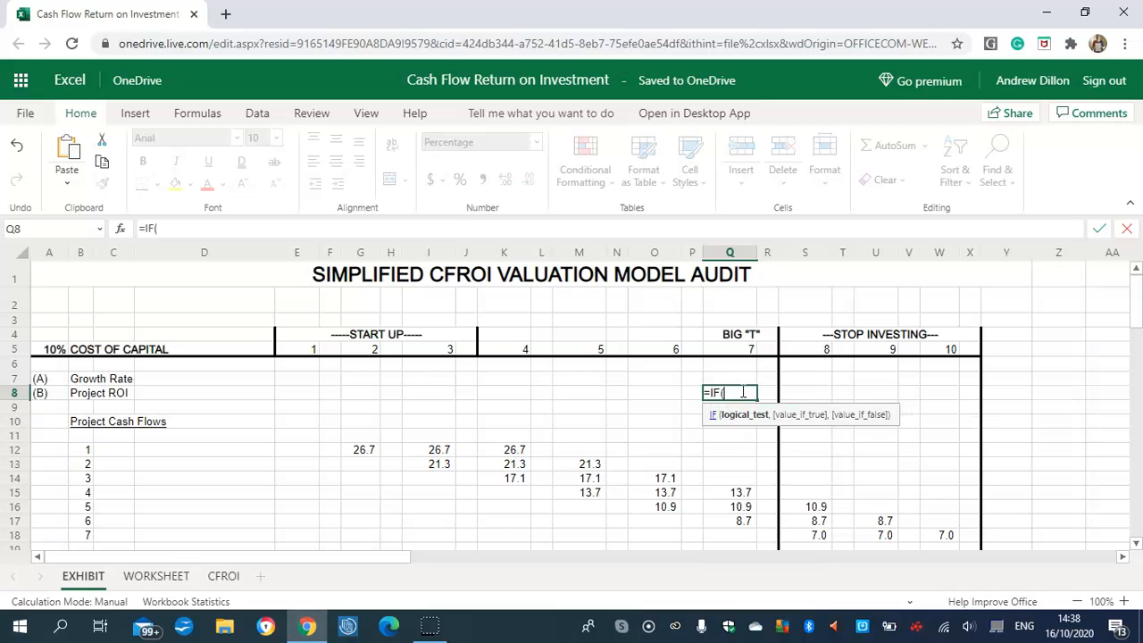
{"action": "type", "text": "WORK"}
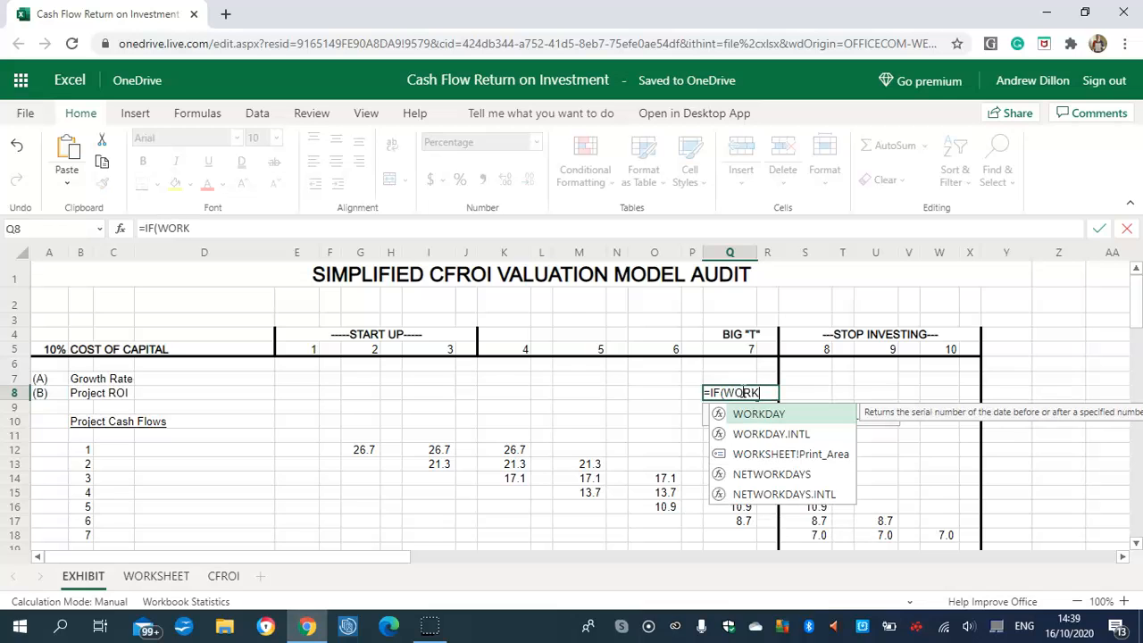
{"action": "type", "text": "SHEET"}
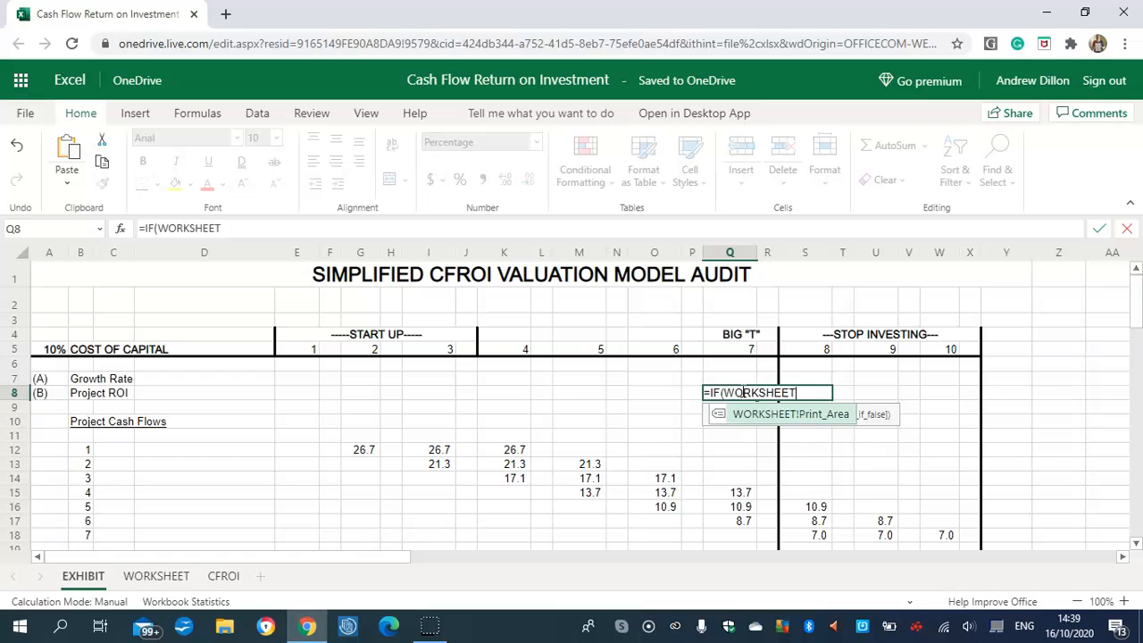
{"action": "type", "text": "!K17"}
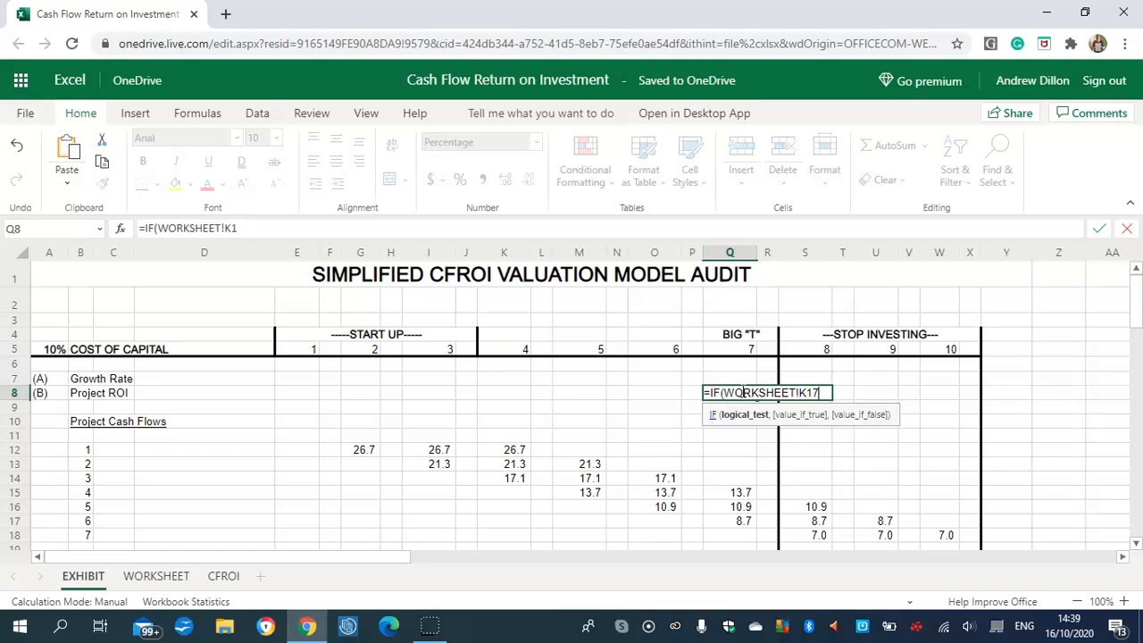
{"action": "type", "text": "=\"\",\"\",WO"}
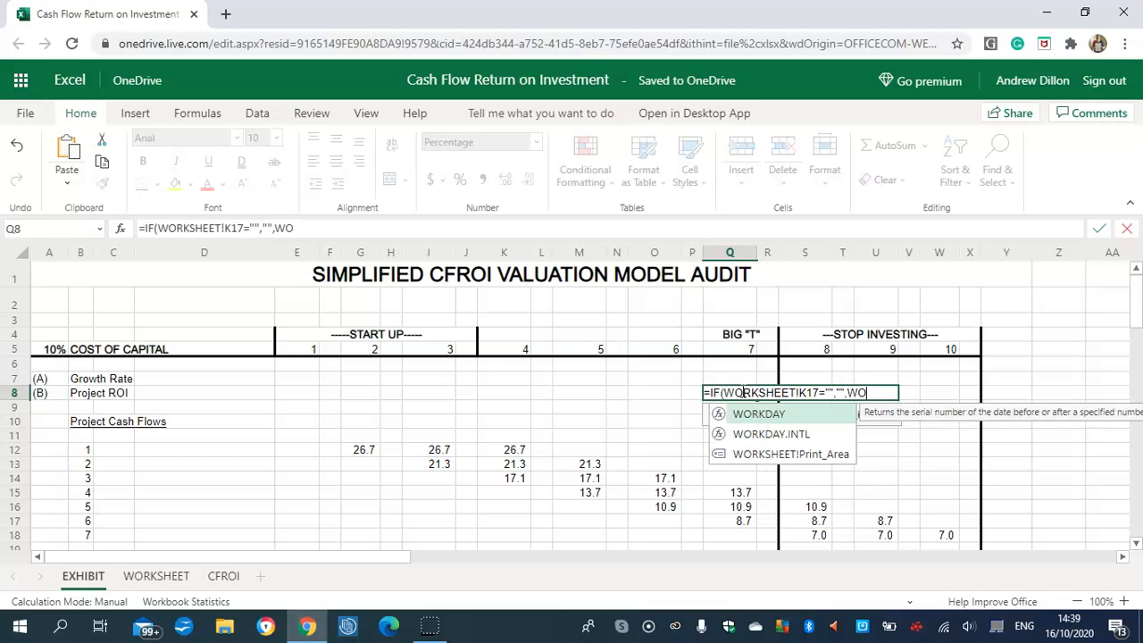
{"action": "type", "text": "RK"}
{"action": "type", "text": "SHEE"}
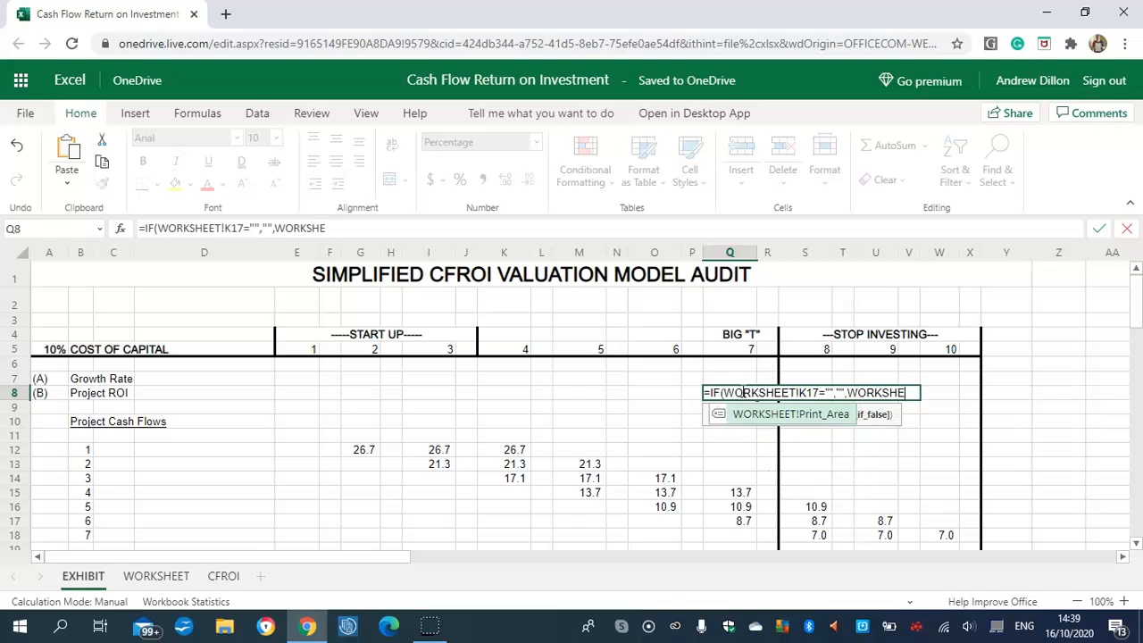
{"action": "type", "text": "T!K17"}
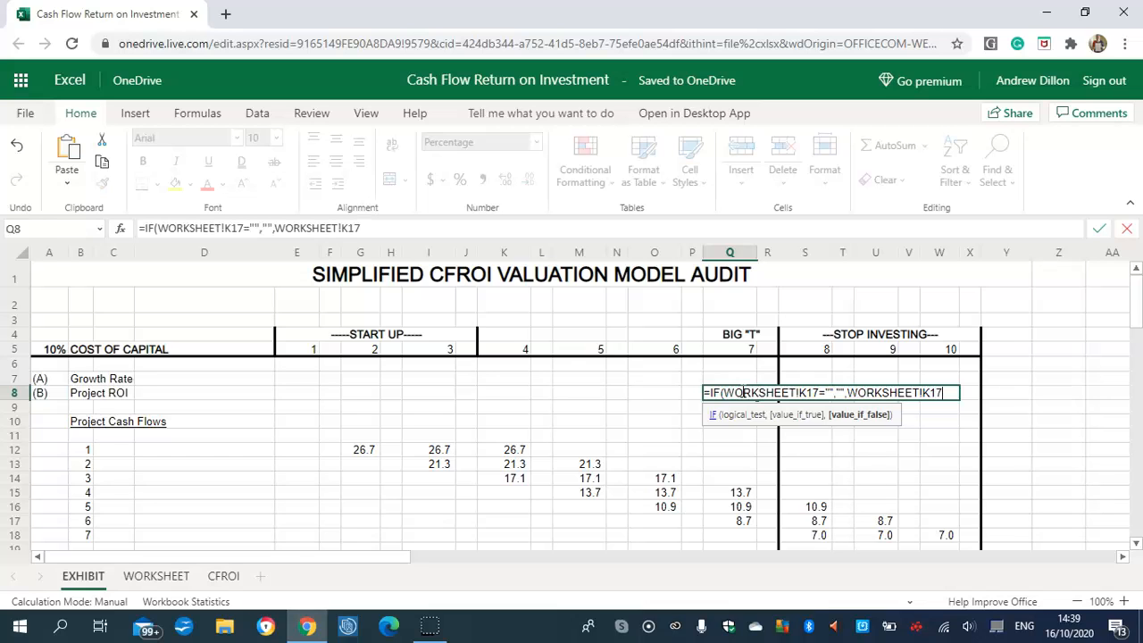
{"action": "type", "text": ")"}
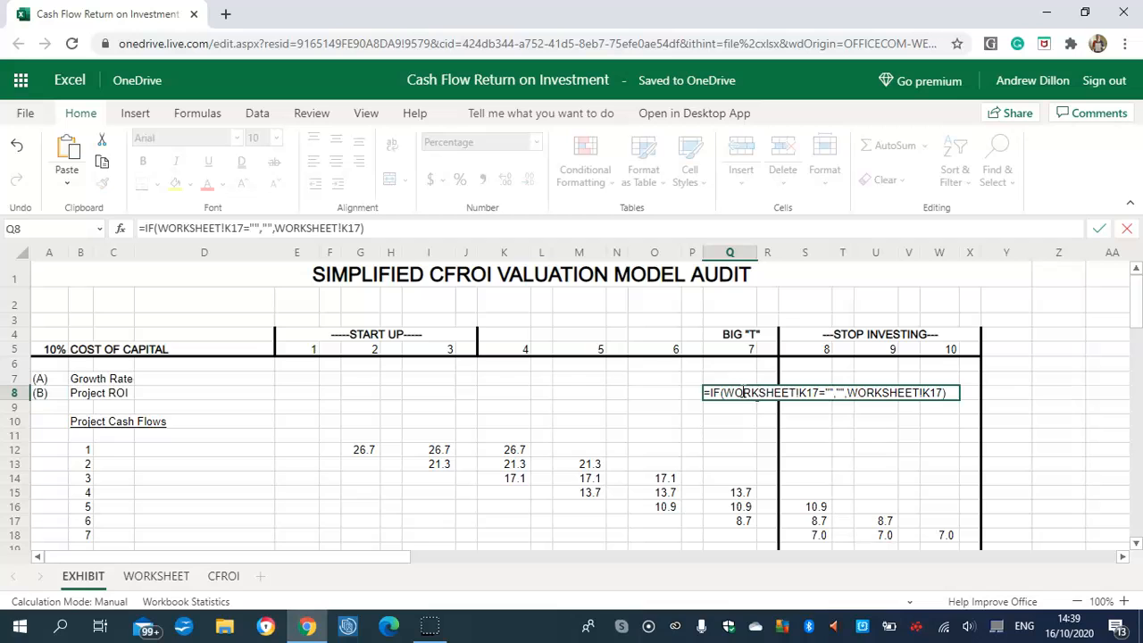
{"action": "key", "text": "Return"}
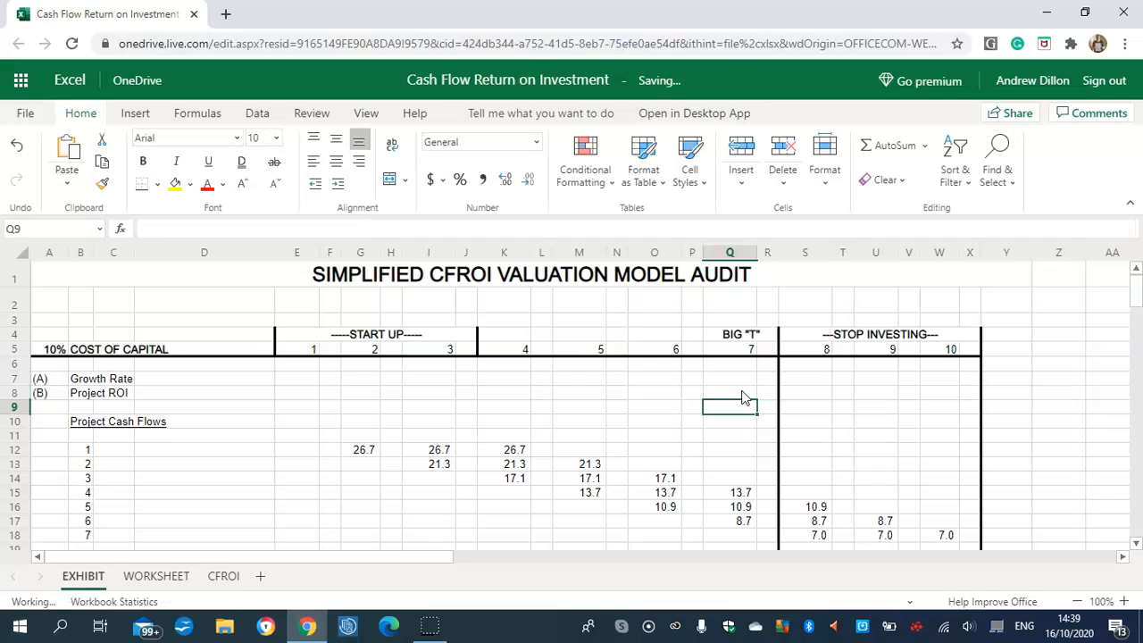
{"action": "left_click", "coordinate": [741, 395]}
Step: Examine the project 1 cash flow formula for period 2 in cell G12 and compare it with period 3 in I12
{"action": "left_click", "coordinate": [1136, 543]}
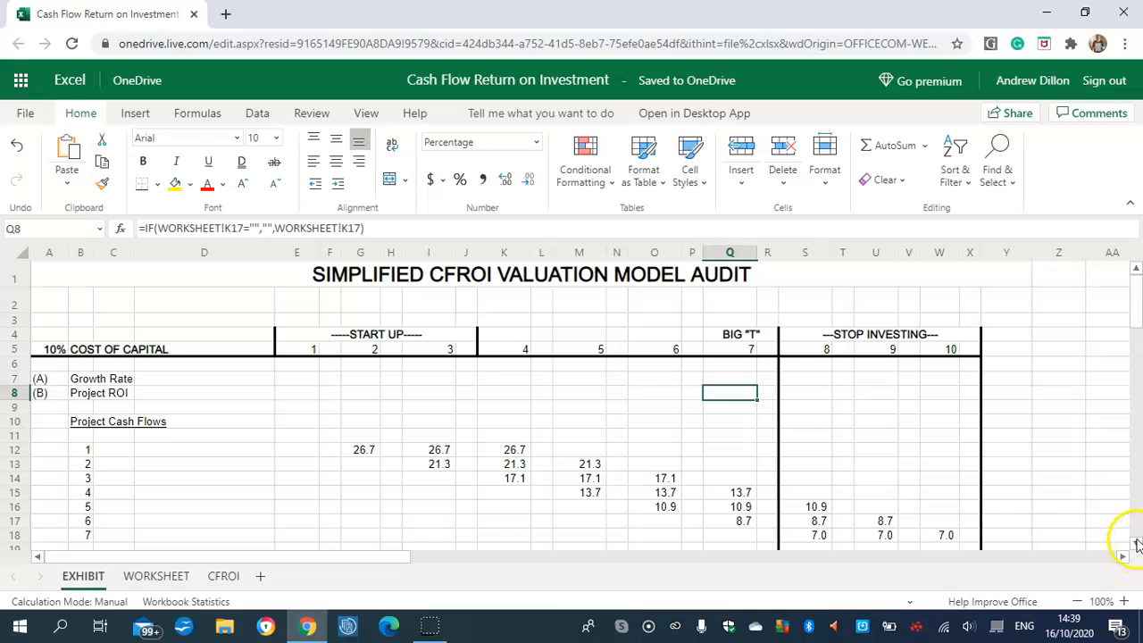
{"action": "left_click", "coordinate": [1137, 543]}
{"action": "left_click", "coordinate": [1136, 544]}
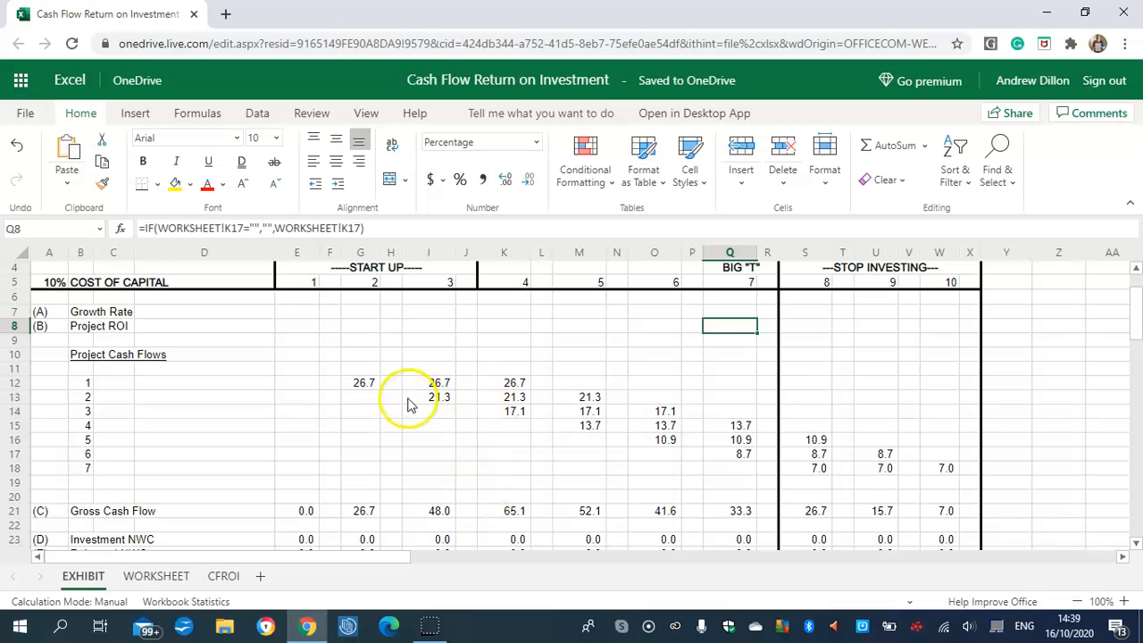
{"action": "left_click", "coordinate": [366, 386]}
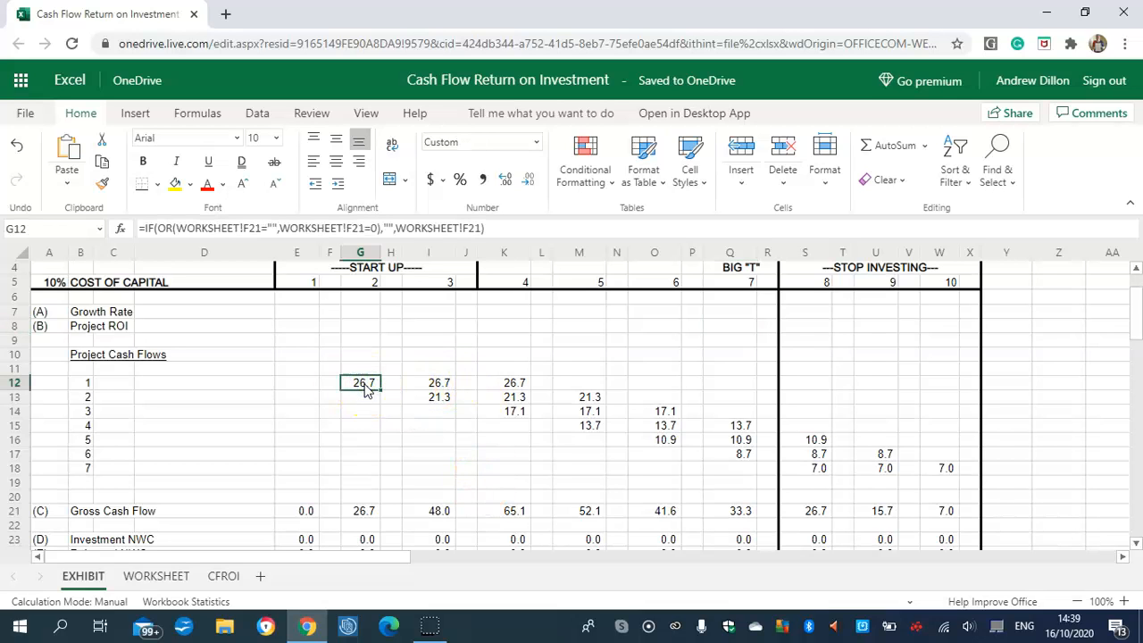
{"action": "left_click", "coordinate": [443, 384]}
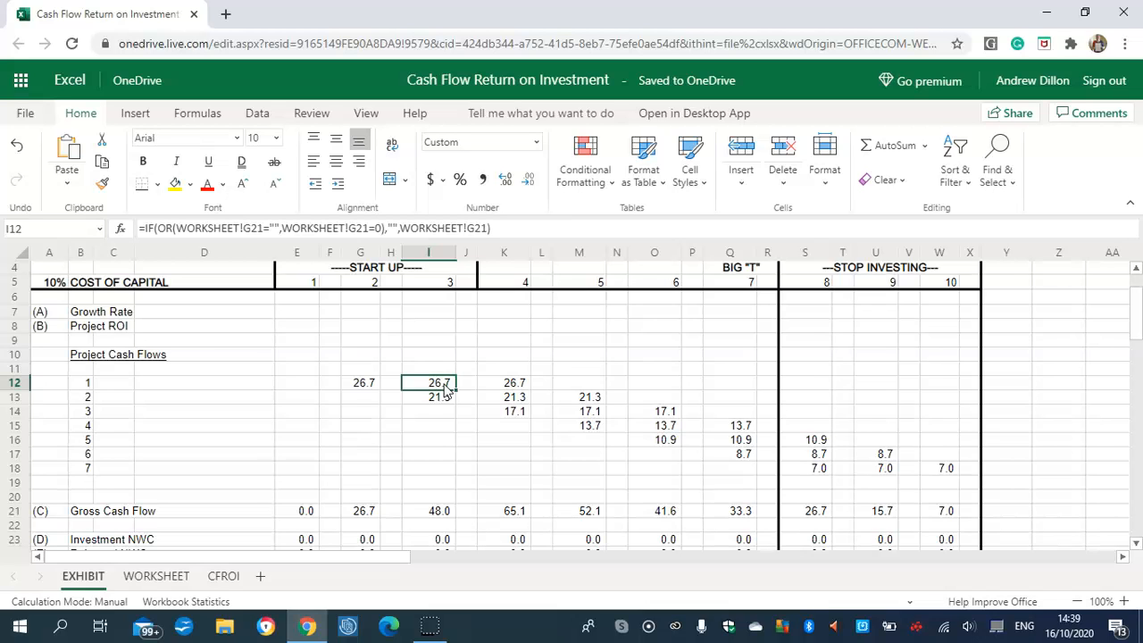
{"action": "left_click", "coordinate": [359, 382]}
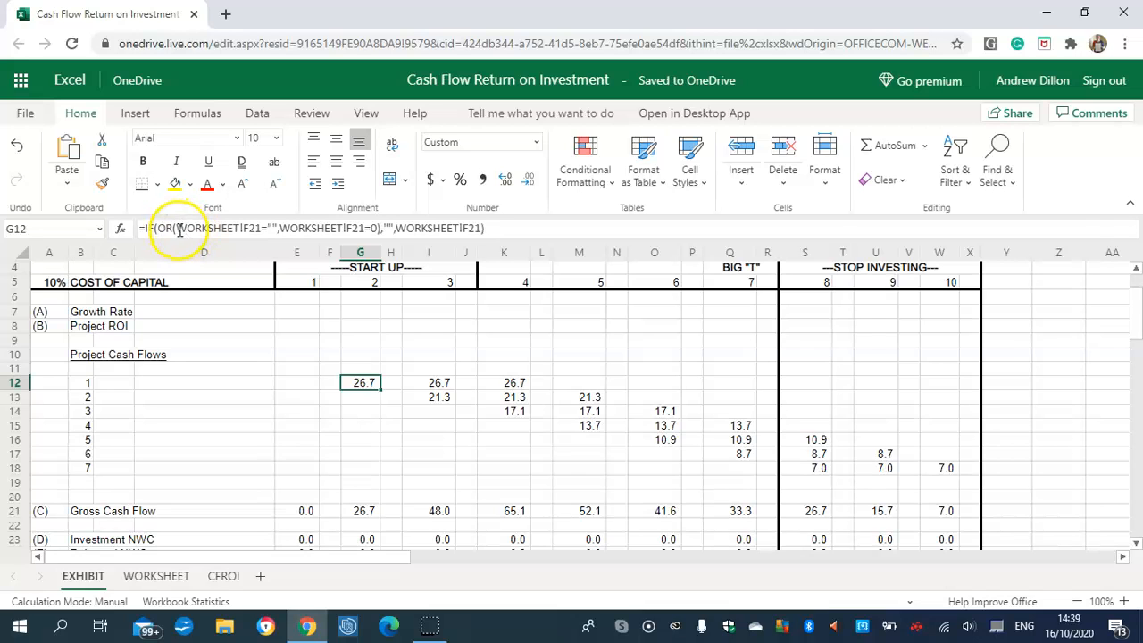
{"action": "left_click", "coordinate": [182, 228]}
{"action": "left_click", "coordinate": [188, 229]}
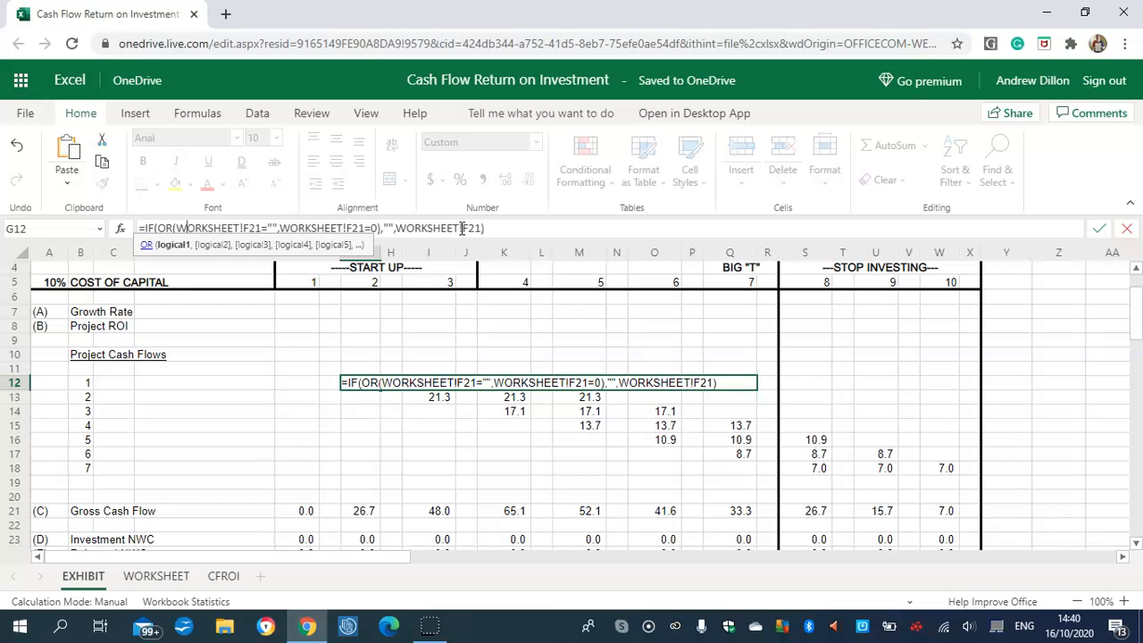
{"action": "left_click", "coordinate": [293, 431]}
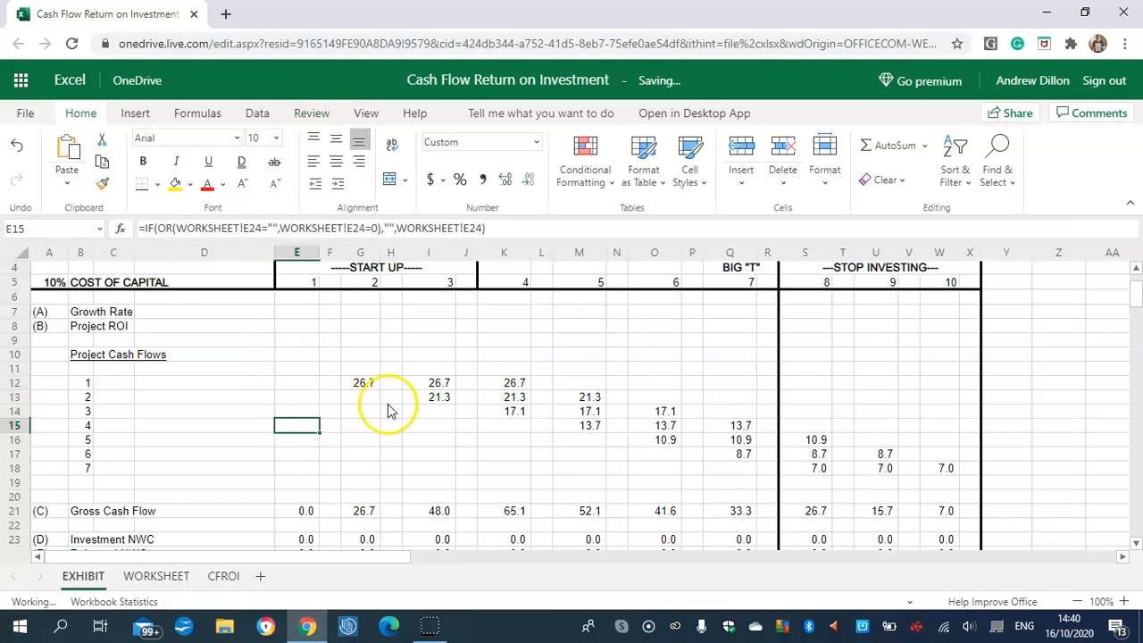
Step: Examine the WORKSHEET-linked cash flow formulas of projects 1 and 2 for periods 3 and 4 in I12, K12, I13 and K13
{"action": "left_click", "coordinate": [443, 384]}
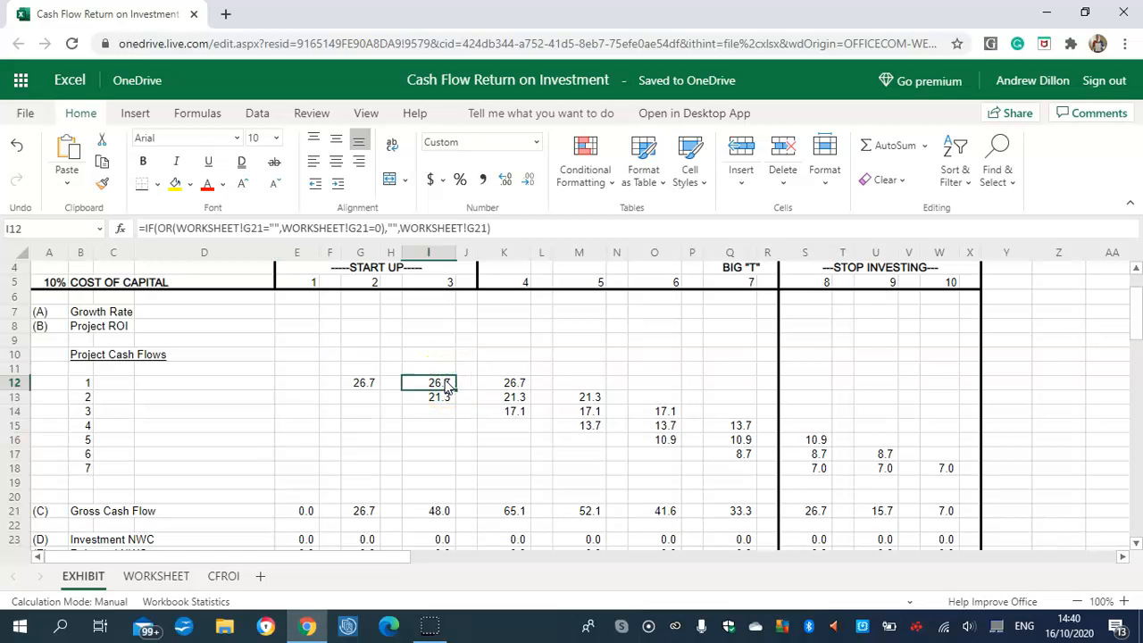
{"action": "key", "text": "Right"}
{"action": "key", "text": "Right"}
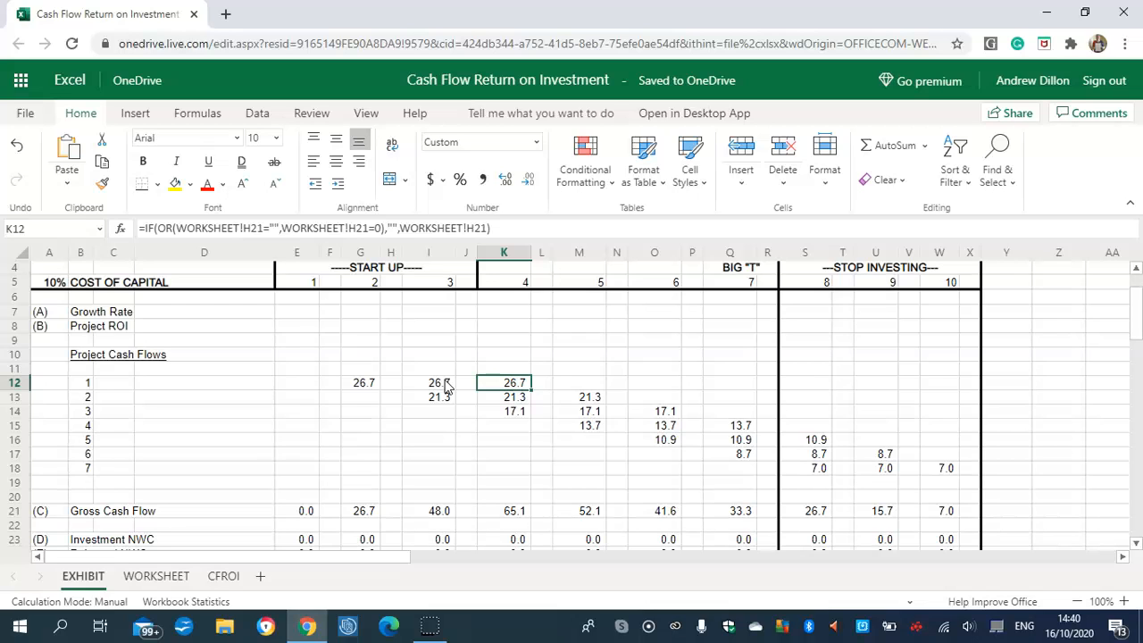
{"action": "key", "text": "Left"}
{"action": "key", "text": "Left"}
{"action": "key", "text": "Down"}
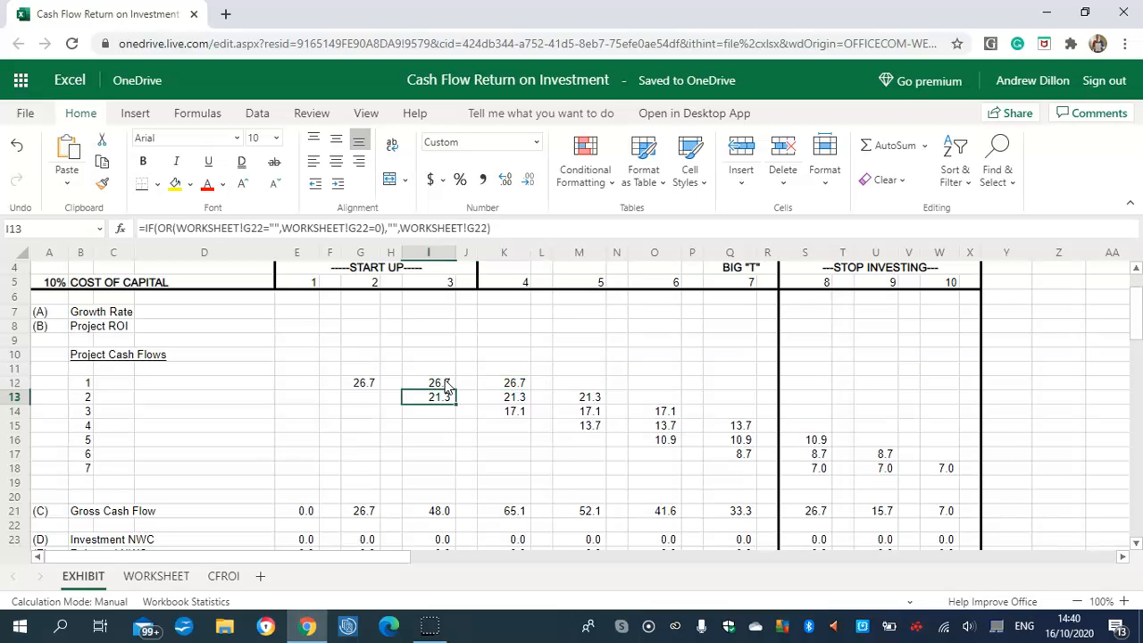
{"action": "key", "text": "Right"}
{"action": "key", "text": "Right"}
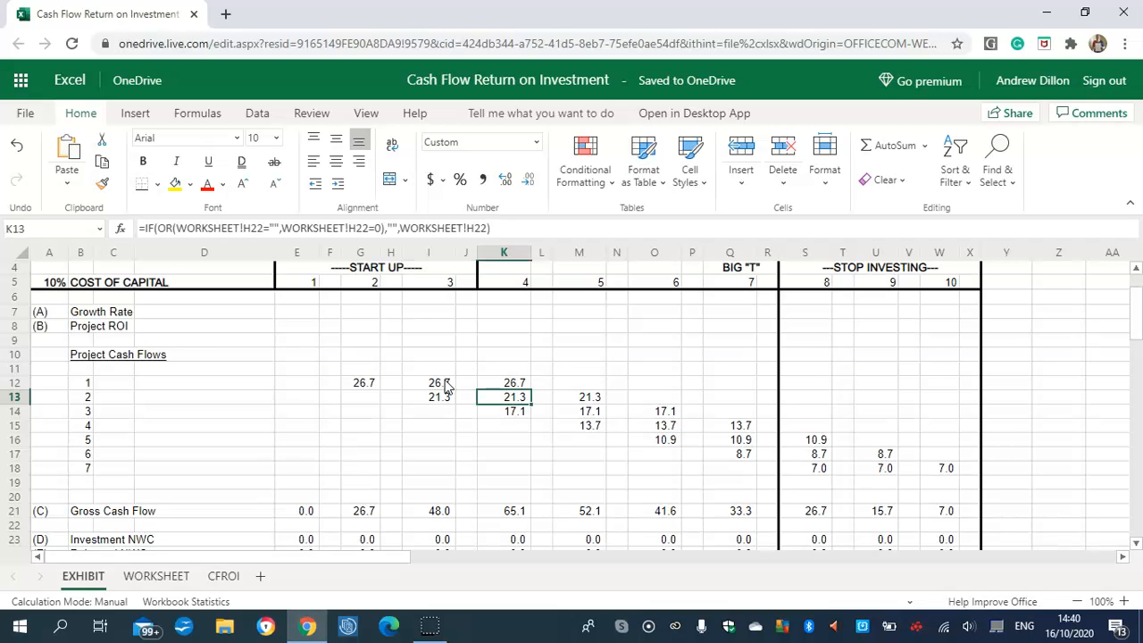
Step: Examine the project 3 cash flow formulas in K14 and M14 and the project 4 formula for period 6 in O15
{"action": "key", "text": "Down"}
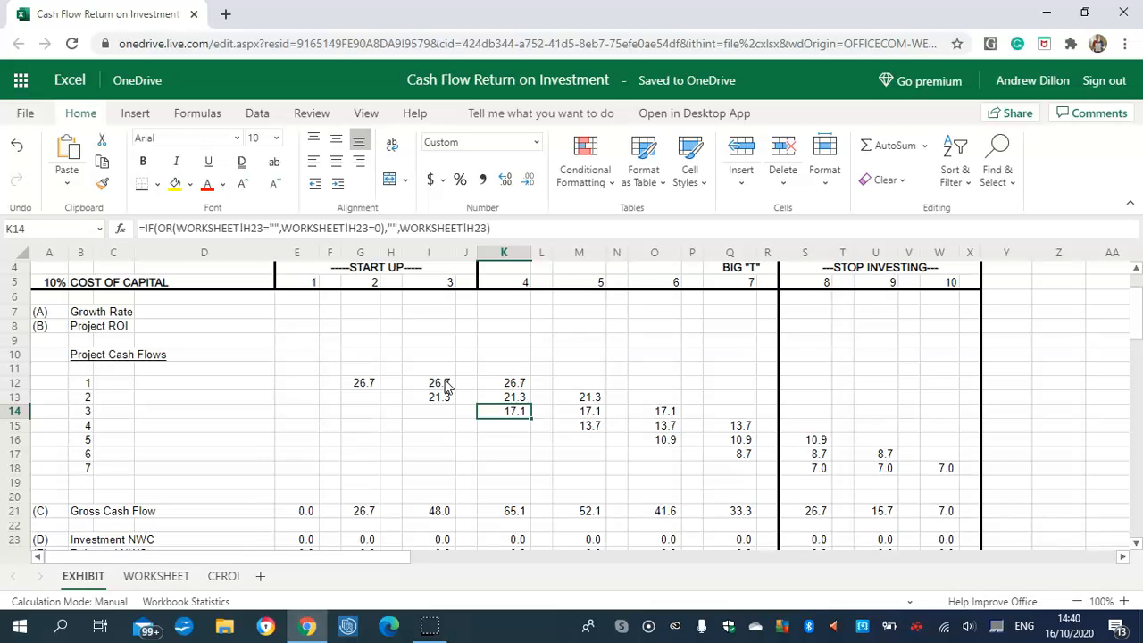
{"action": "key", "text": "Right"}
{"action": "key", "text": "Right"}
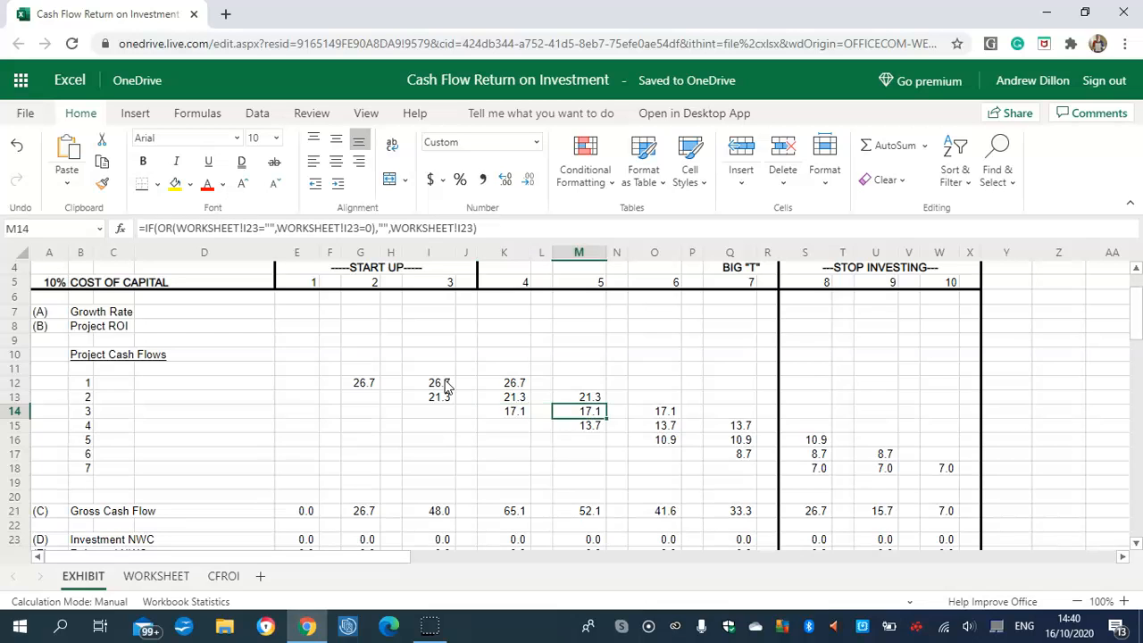
{"action": "key", "text": "Down"}
{"action": "key", "text": "Right"}
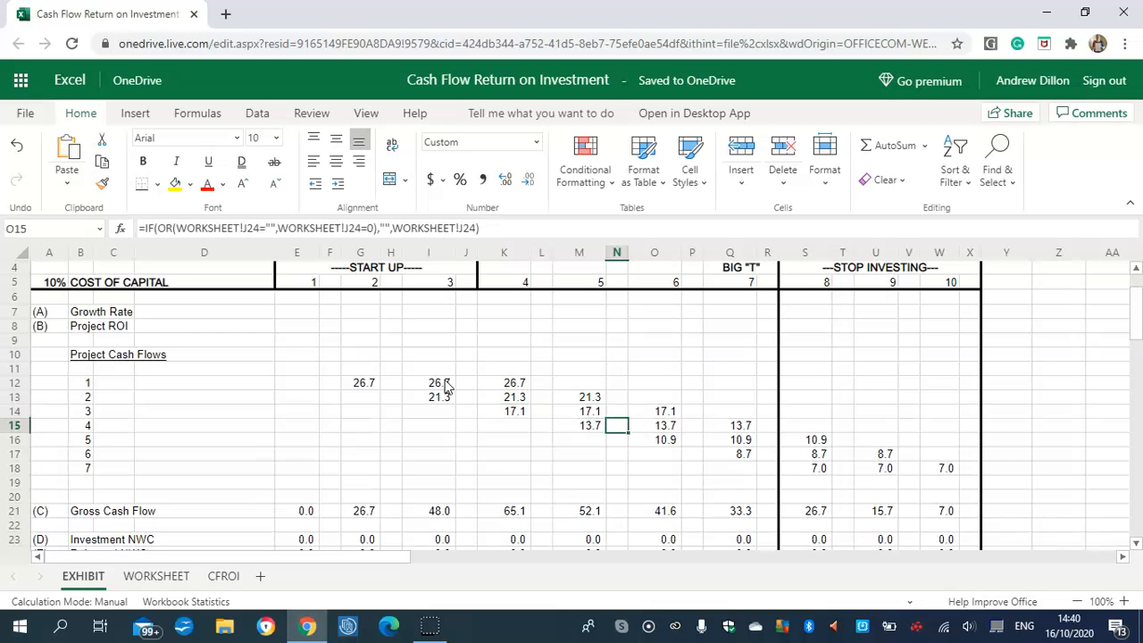
{"action": "key", "text": "Right"}
{"action": "key", "text": "Right"}
Step: Examine the project 5 cash flow formulas for periods 7 and 8 in cells Q16 and S16
{"action": "key", "text": "Down"}
{"action": "key", "text": "Down"}
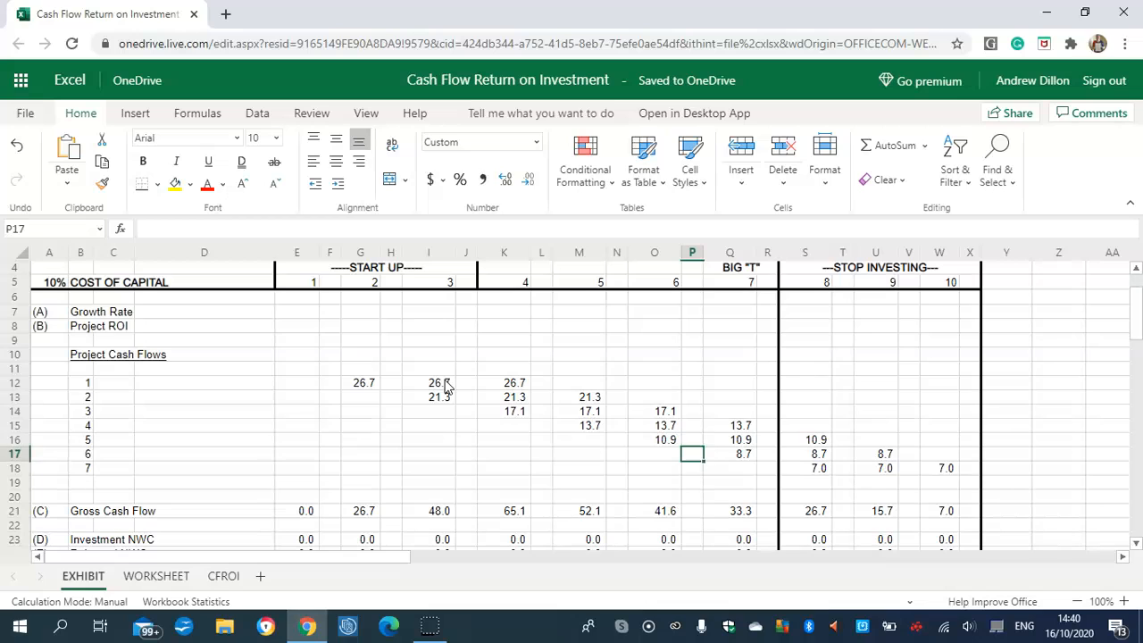
{"action": "key", "text": "Up"}
{"action": "key", "text": "Right"}
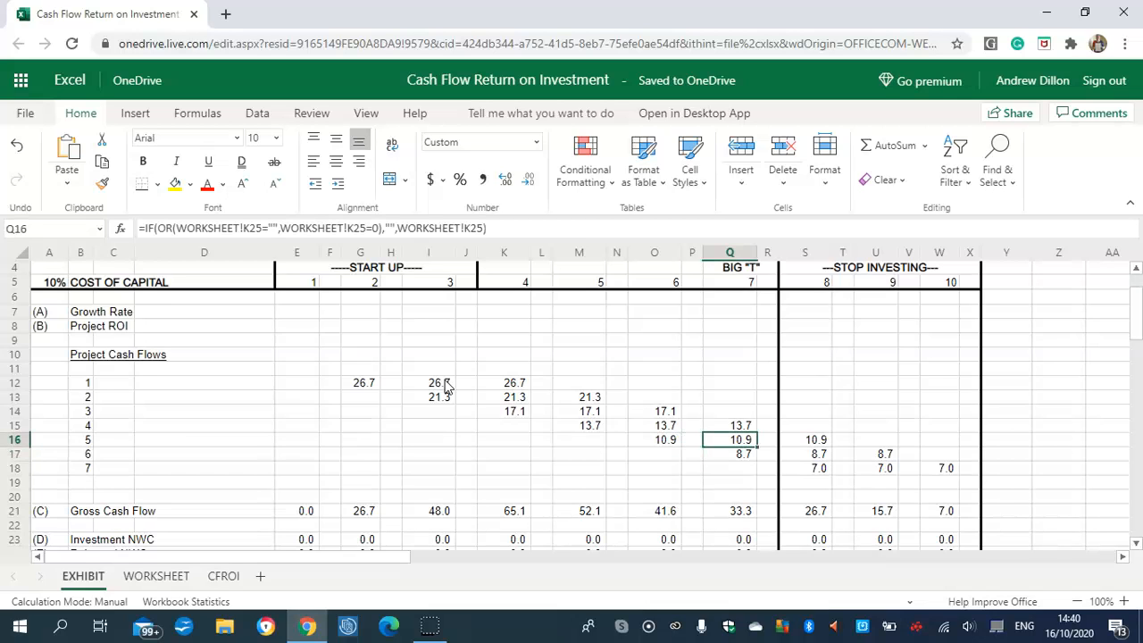
{"action": "key", "text": "Right"}
{"action": "key", "text": "Right"}
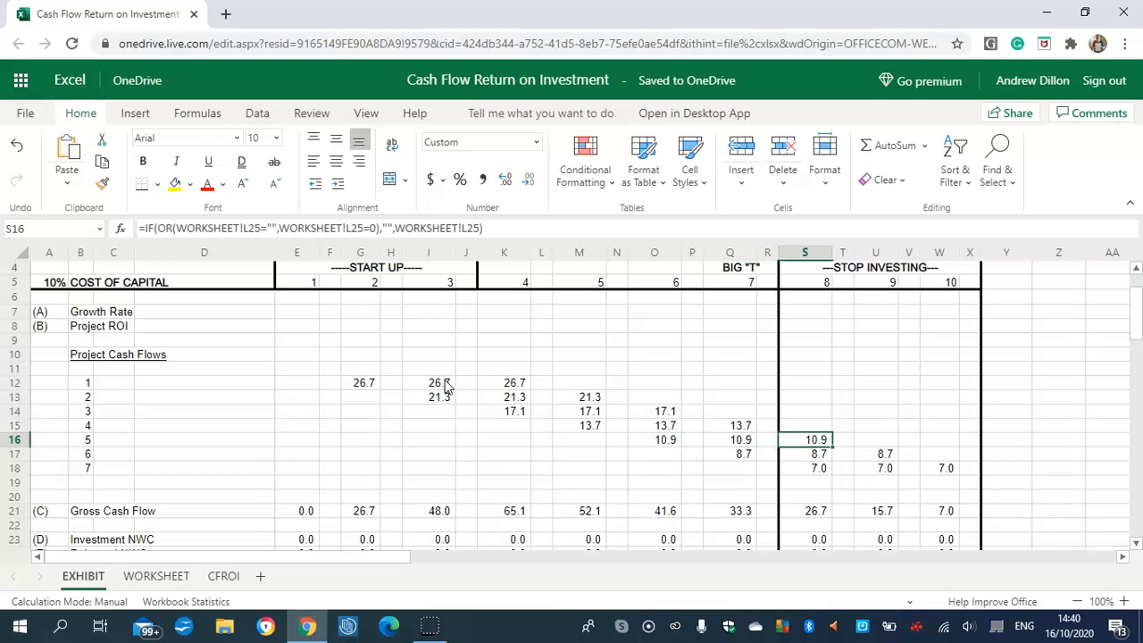
Step: Examine the cash flow formulas of projects 6 and 7 for periods 8 and 9 in S17, U17, U18 and S18
{"action": "key", "text": "Down"}
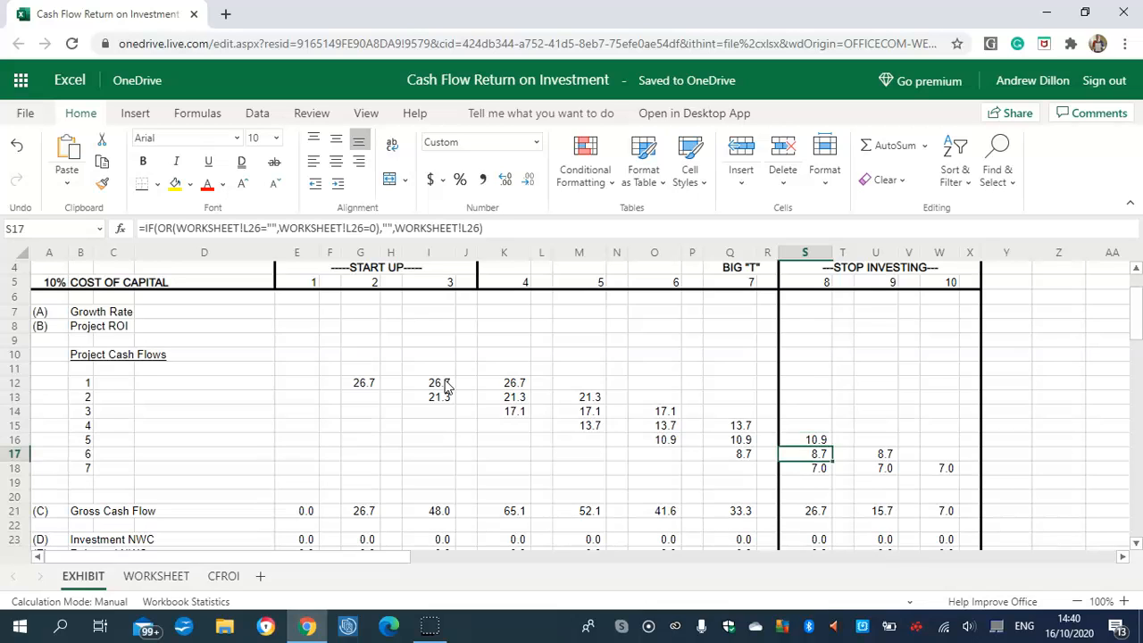
{"action": "key", "text": "Right"}
{"action": "key", "text": "Right"}
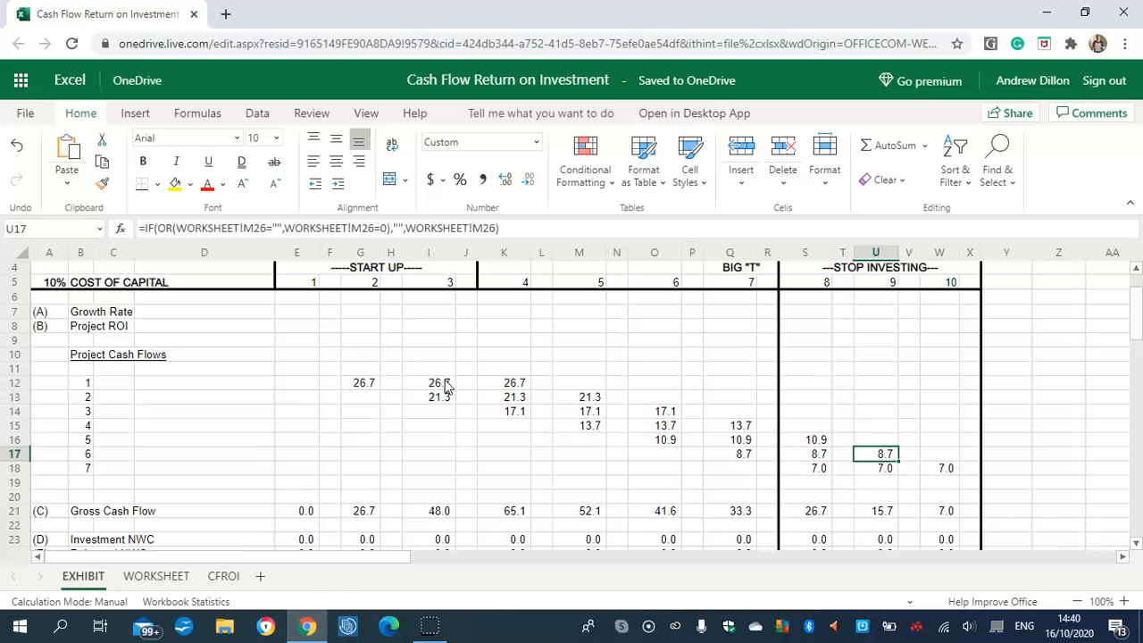
{"action": "key", "text": "Down"}
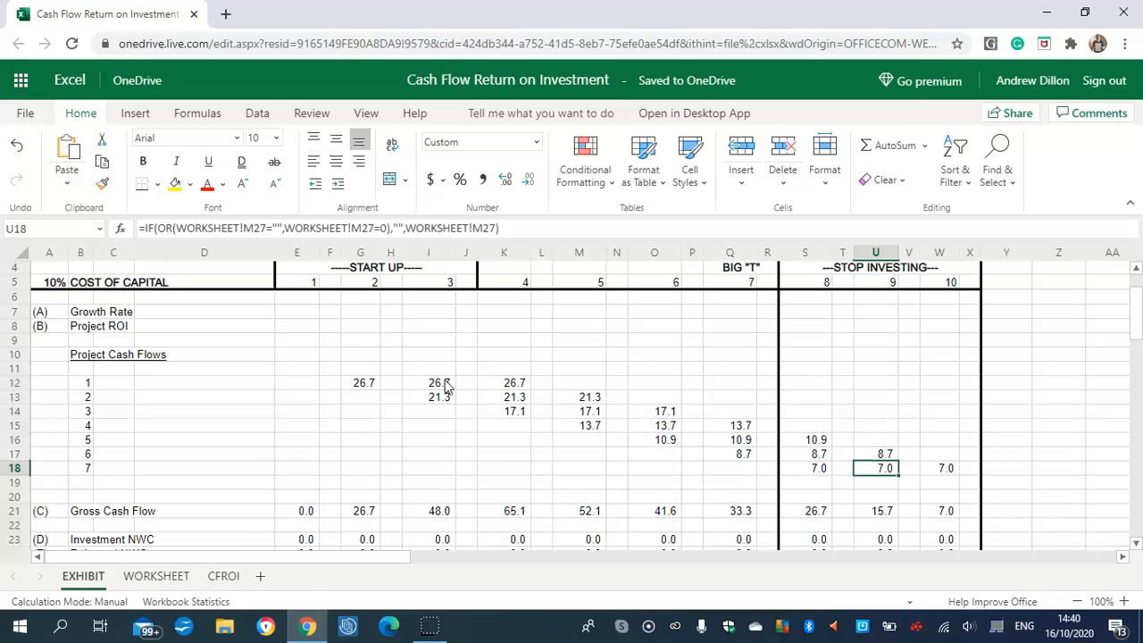
{"action": "key", "text": "Left"}
{"action": "key", "text": "Left"}
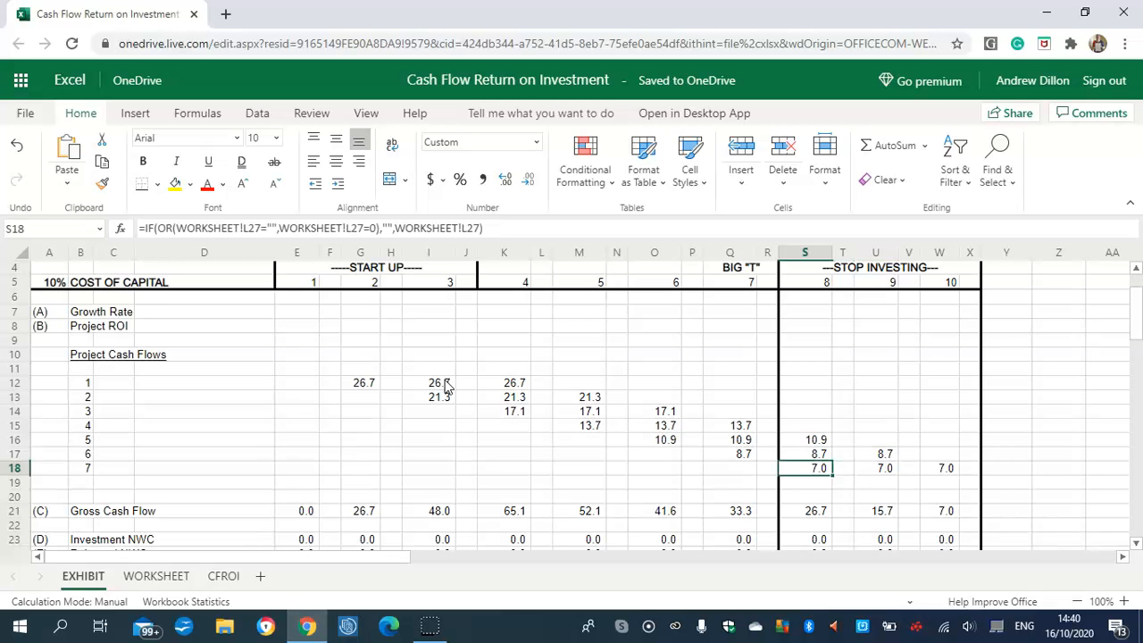
{"action": "key", "text": "Down"}
{"action": "key", "text": "Down"}
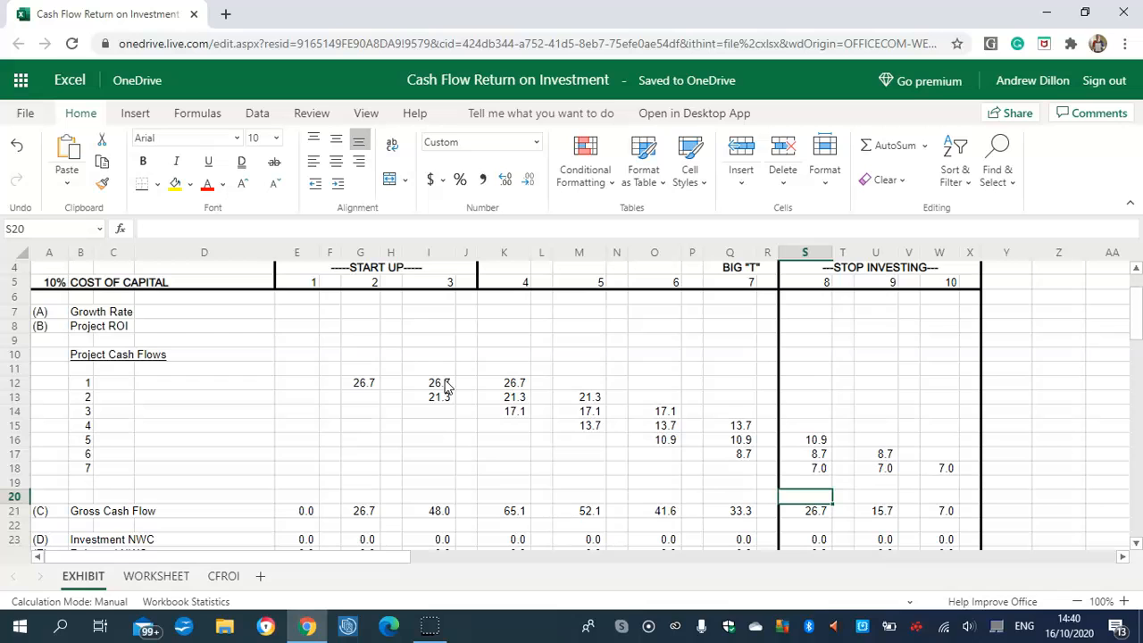
Step: Inspect the Gross Cash Flow formulas for periods 1 and 2 in E21 and G21, showing the cell range that G21 sums
{"action": "left_click", "coordinate": [1136, 546]}
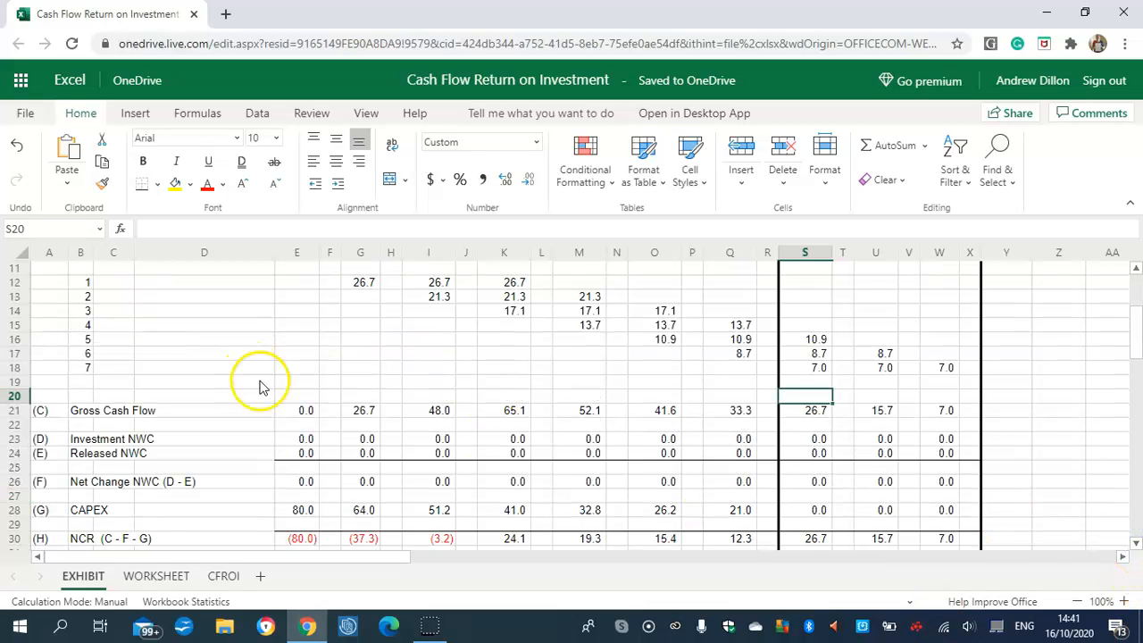
{"action": "left_click", "coordinate": [304, 411]}
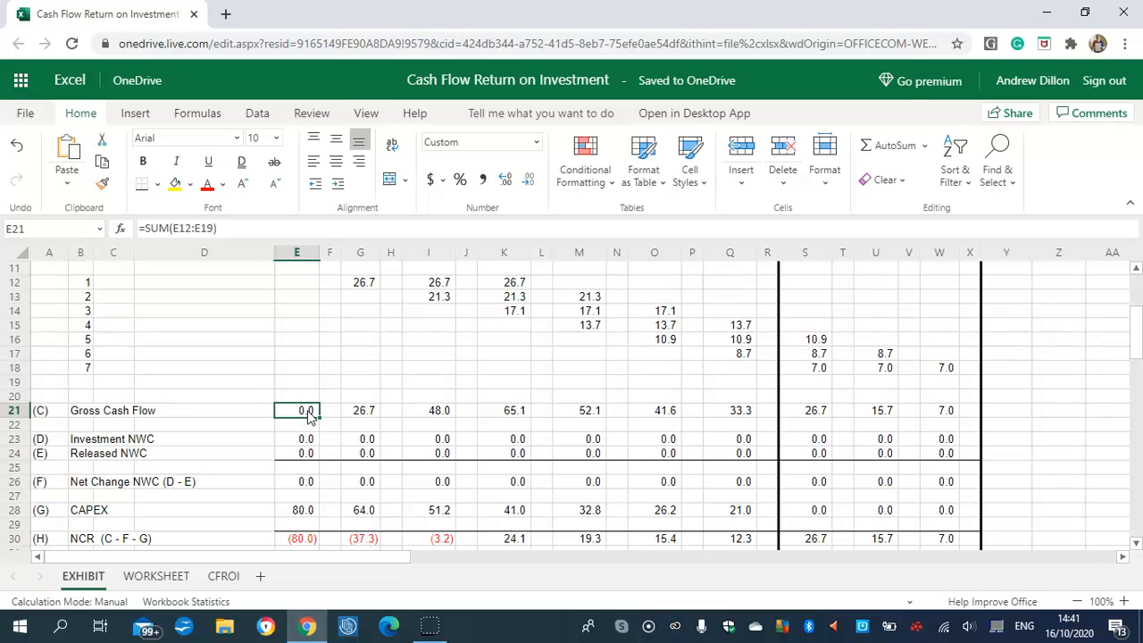
{"action": "left_click", "coordinate": [362, 413]}
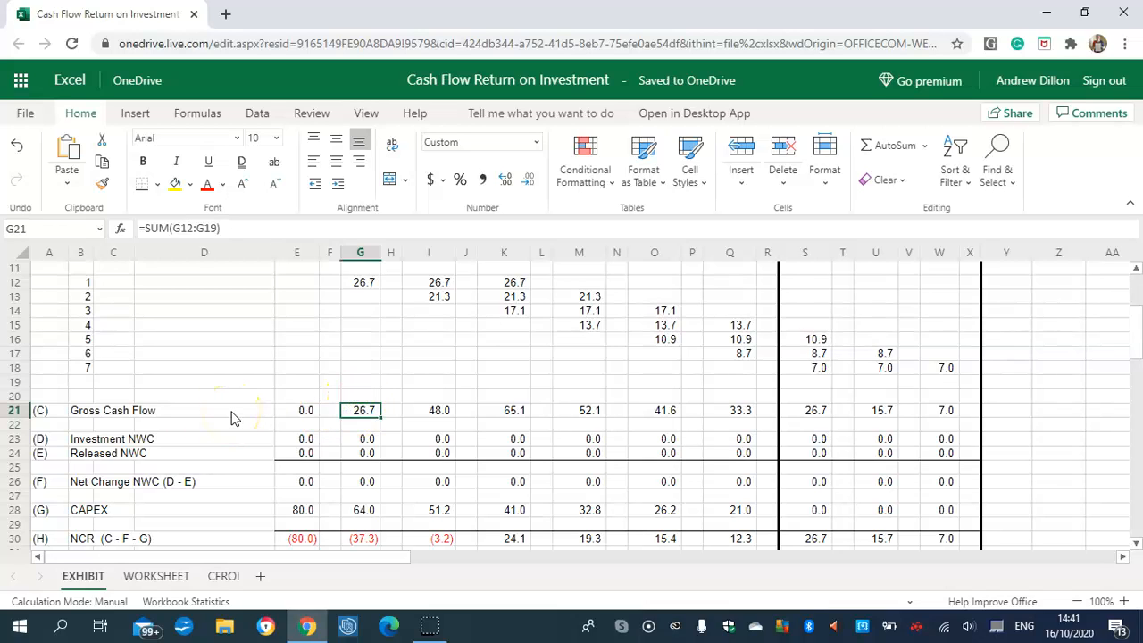
{"action": "left_click", "coordinate": [183, 229]}
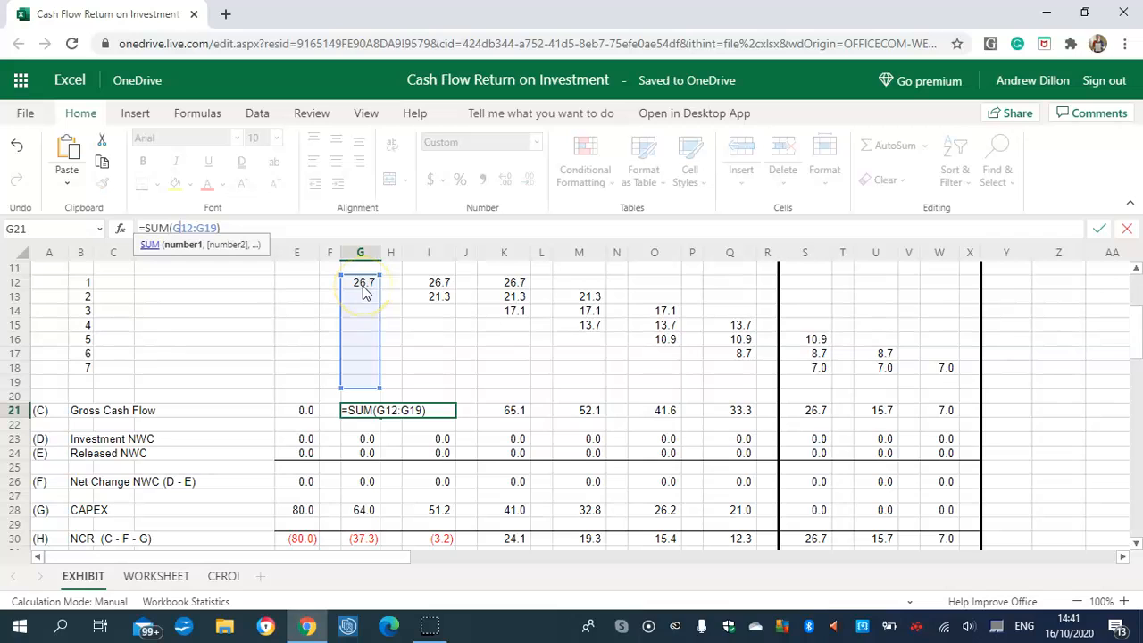
{"action": "key", "text": "Return"}
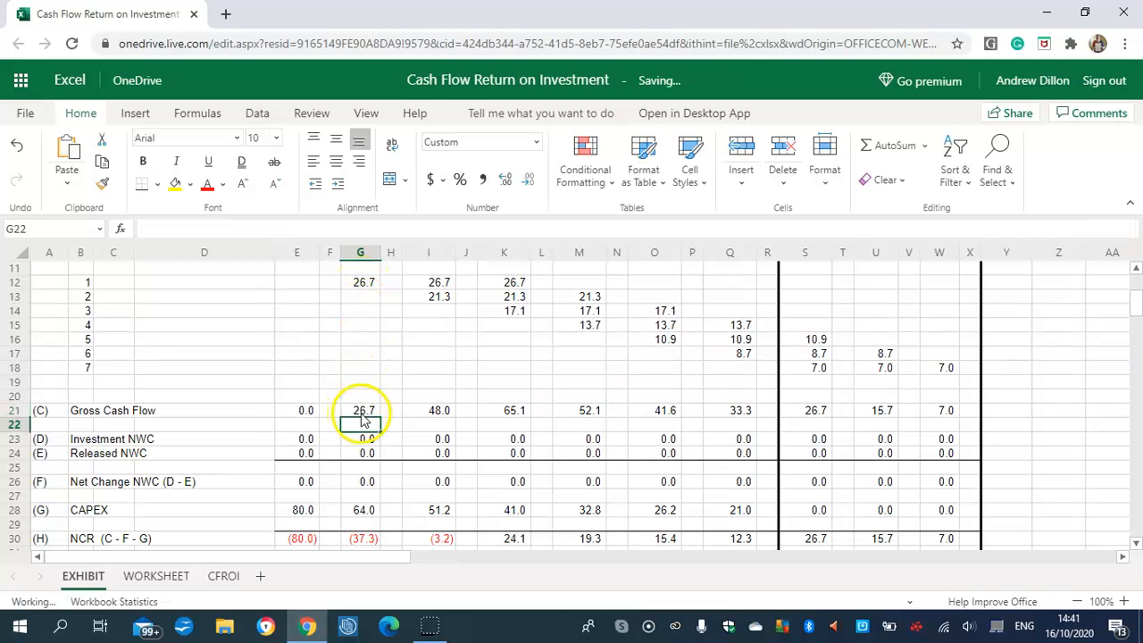
{"action": "left_click", "coordinate": [361, 412]}
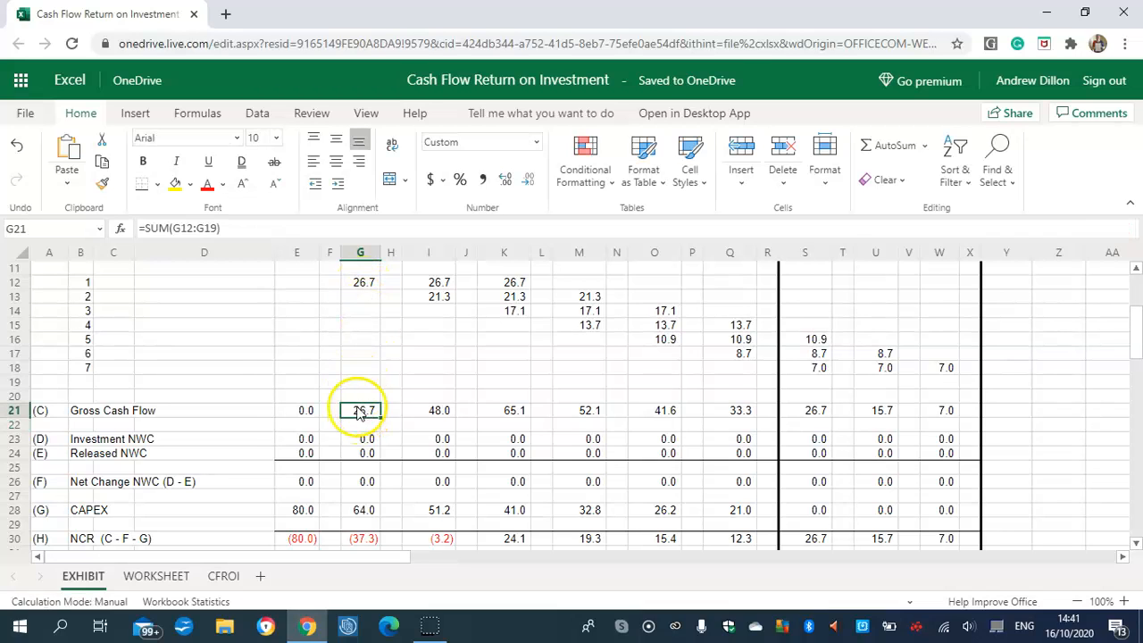
Step: Examine the Gross Cash Flow SUM formulas for periods 3 to 5 in cells I21, K21 and M21
{"action": "key", "text": "Right"}
{"action": "key", "text": "Right"}
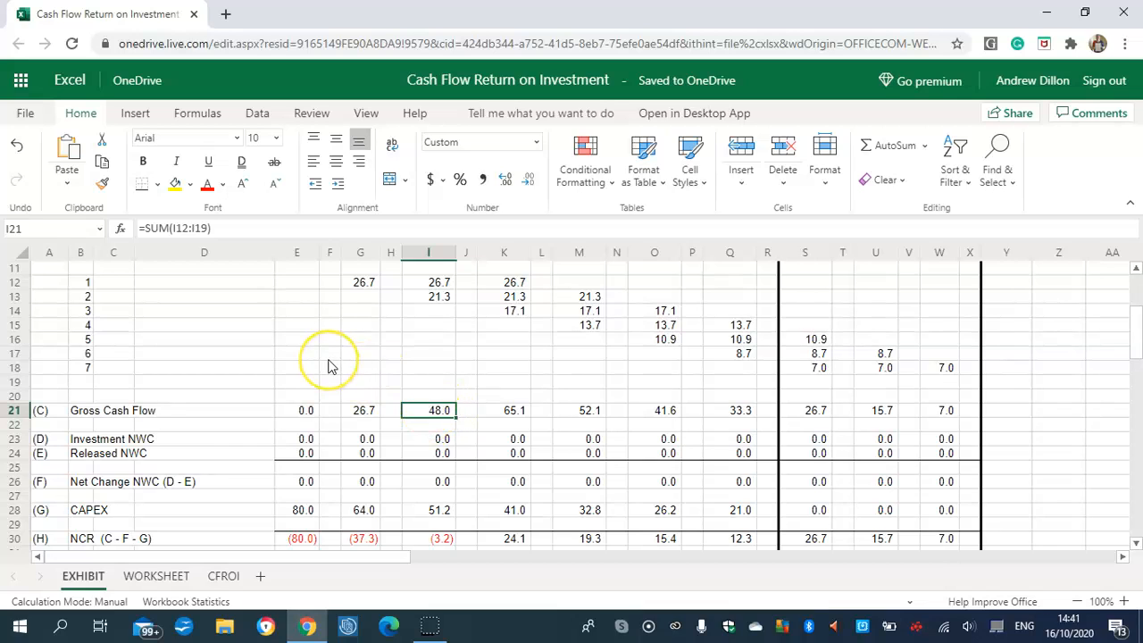
{"action": "key", "text": "Right"}
{"action": "key", "text": "Right"}
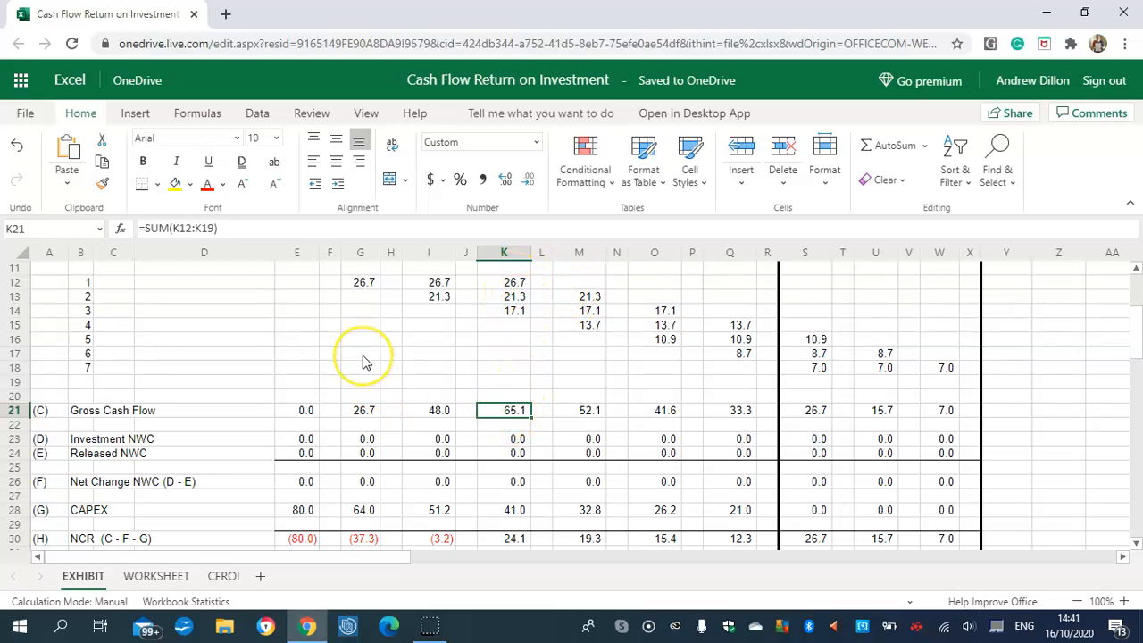
{"action": "key", "text": "Right"}
{"action": "key", "text": "Right"}
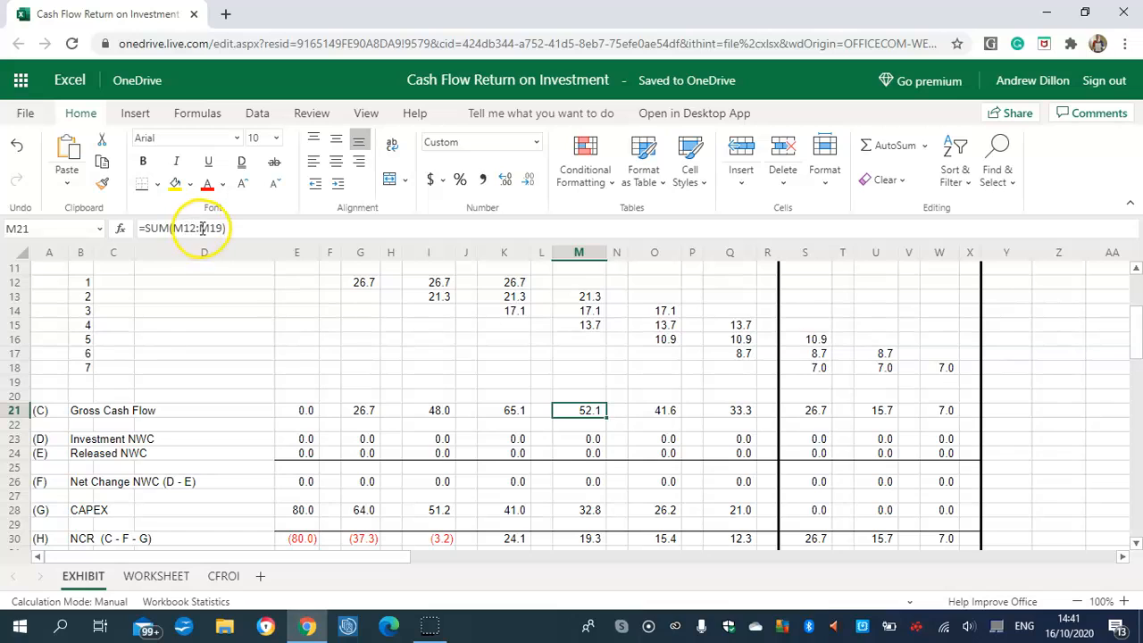
Step: Compare the period 5 project cash flows in column M with their sum in M21, and check the period 6 formula in O21
{"action": "left_click", "coordinate": [594, 298]}
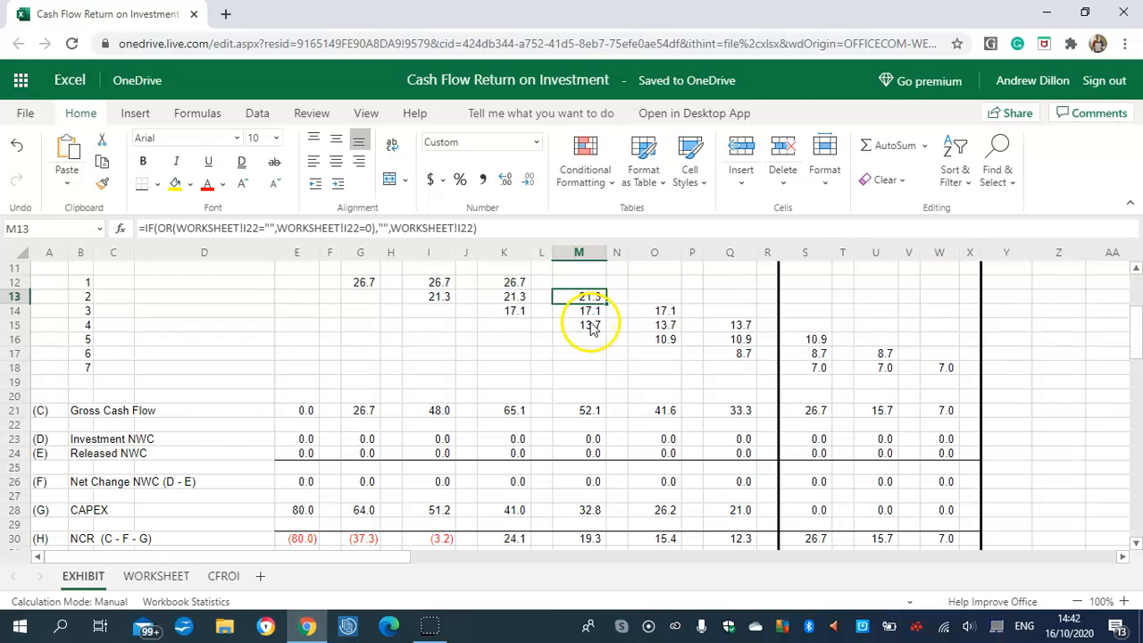
{"action": "left_click", "coordinate": [591, 325]}
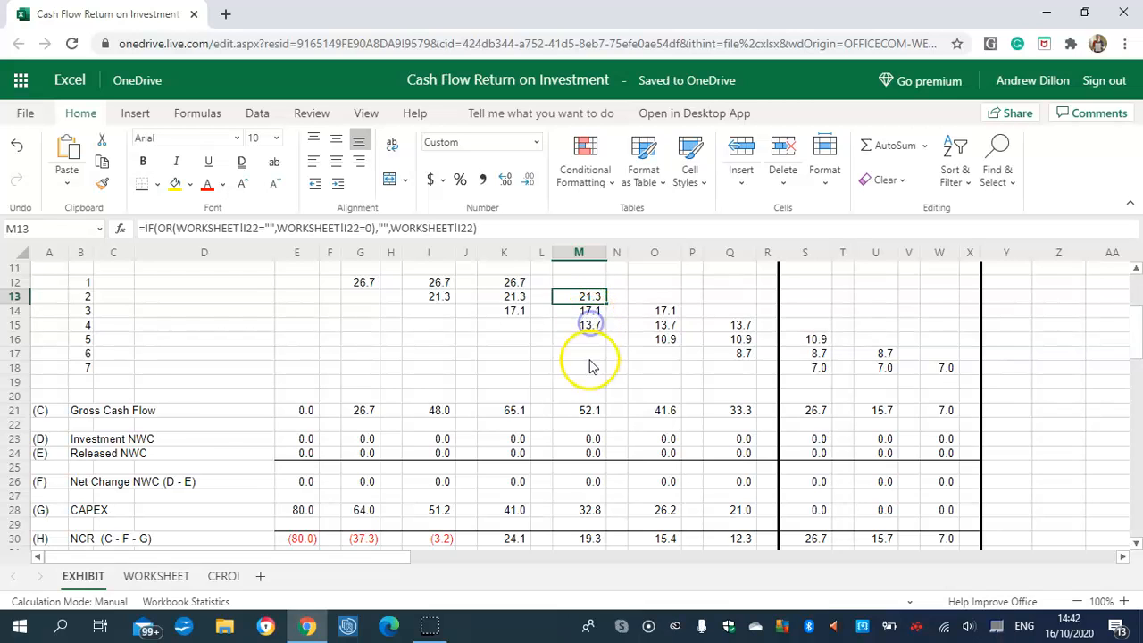
{"action": "left_click", "coordinate": [594, 412]}
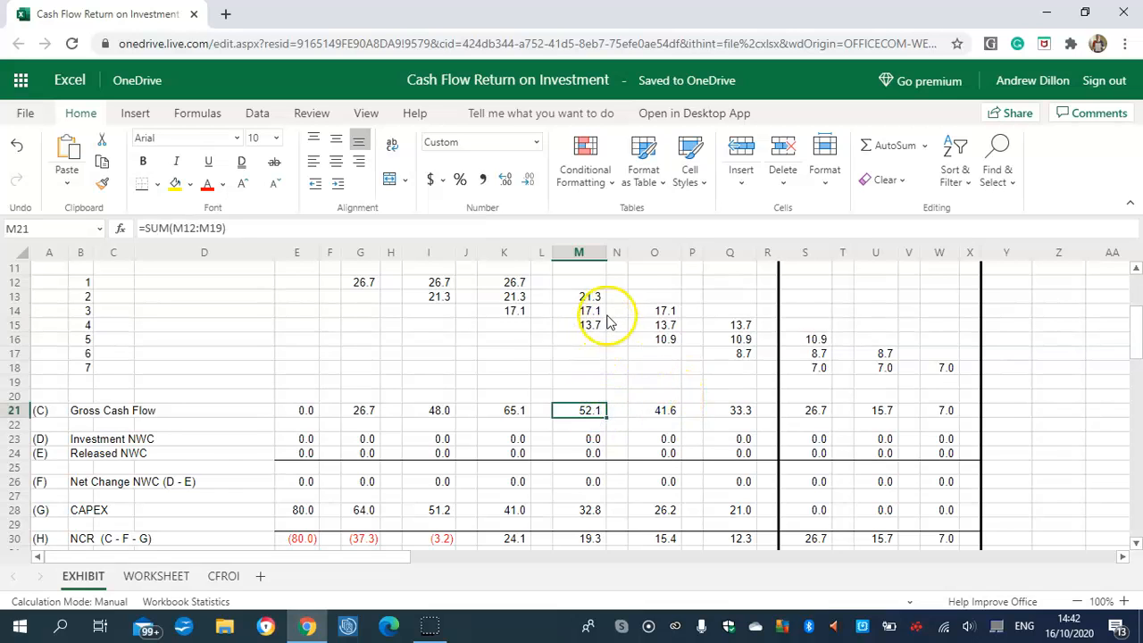
{"action": "left_click", "coordinate": [663, 413]}
{"action": "key", "text": "Right"}
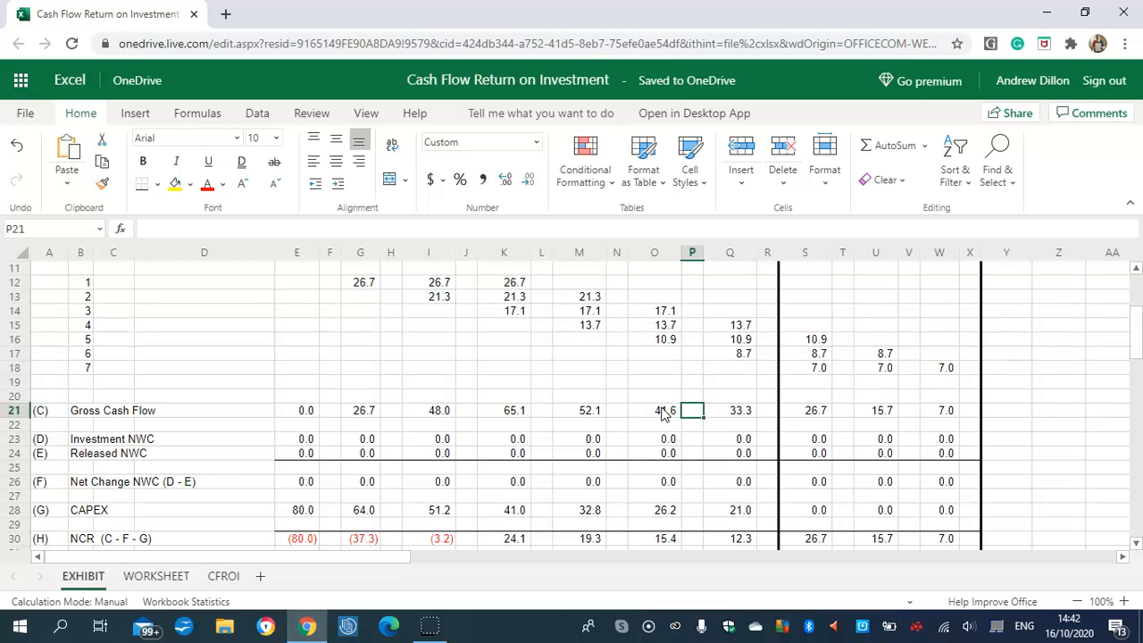
{"action": "left_click", "coordinate": [662, 412]}
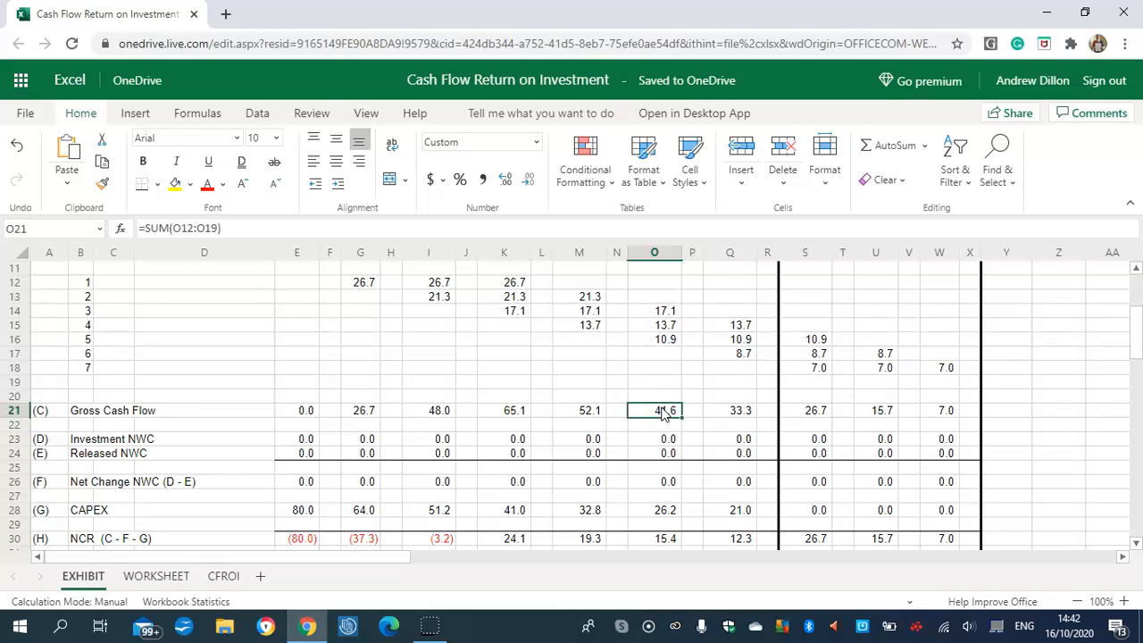
Step: Return along the Gross Cash Flow row to the period 1 SUM formula in cell E21
{"action": "key", "text": "Left"}
{"action": "key", "text": "Left"}
{"action": "key", "text": "Left"}
{"action": "key", "text": "Left"}
{"action": "key", "text": "Left"}
{"action": "key", "text": "Left"}
{"action": "key", "text": "Left"}
{"action": "key", "text": "Left"}
{"action": "key", "text": "Left"}
{"action": "key", "text": "Left"}
{"action": "key", "text": "Left"}
{"action": "key", "text": "Left"}
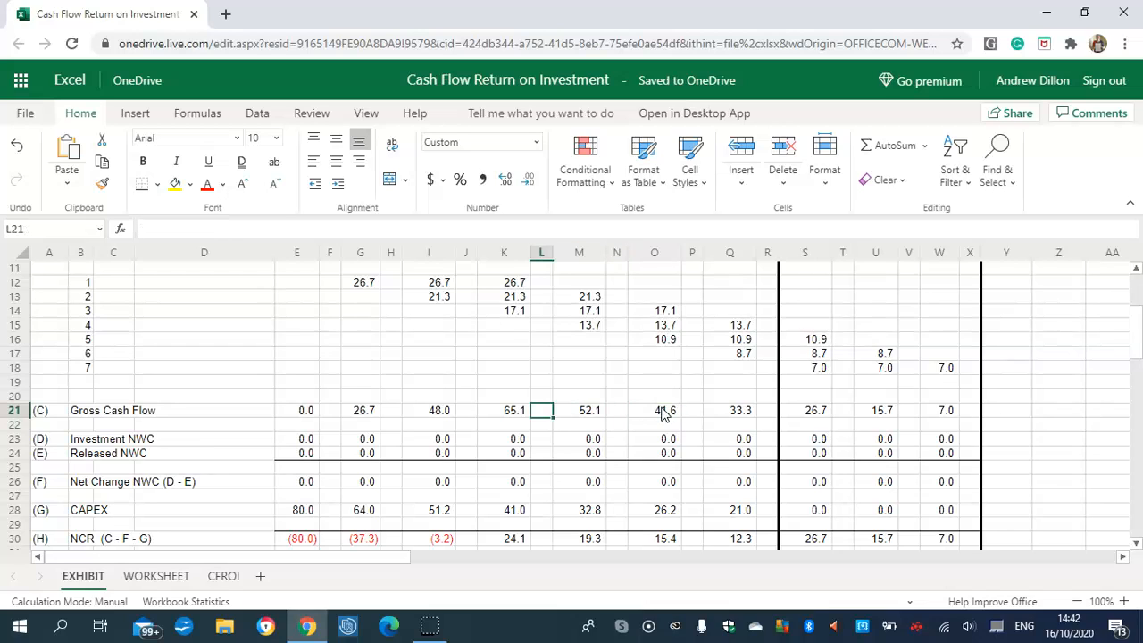
{"action": "key", "text": "Left"}
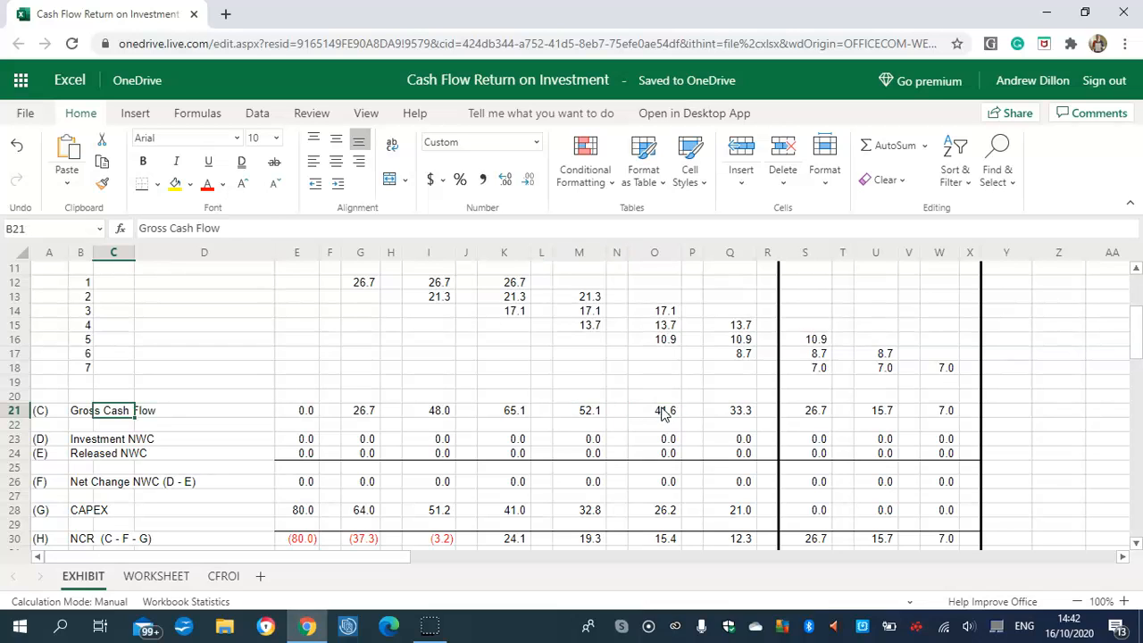
{"action": "key", "text": "Right"}
{"action": "key", "text": "Right"}
{"action": "key", "text": "Right"}
{"action": "key", "text": "Right"}
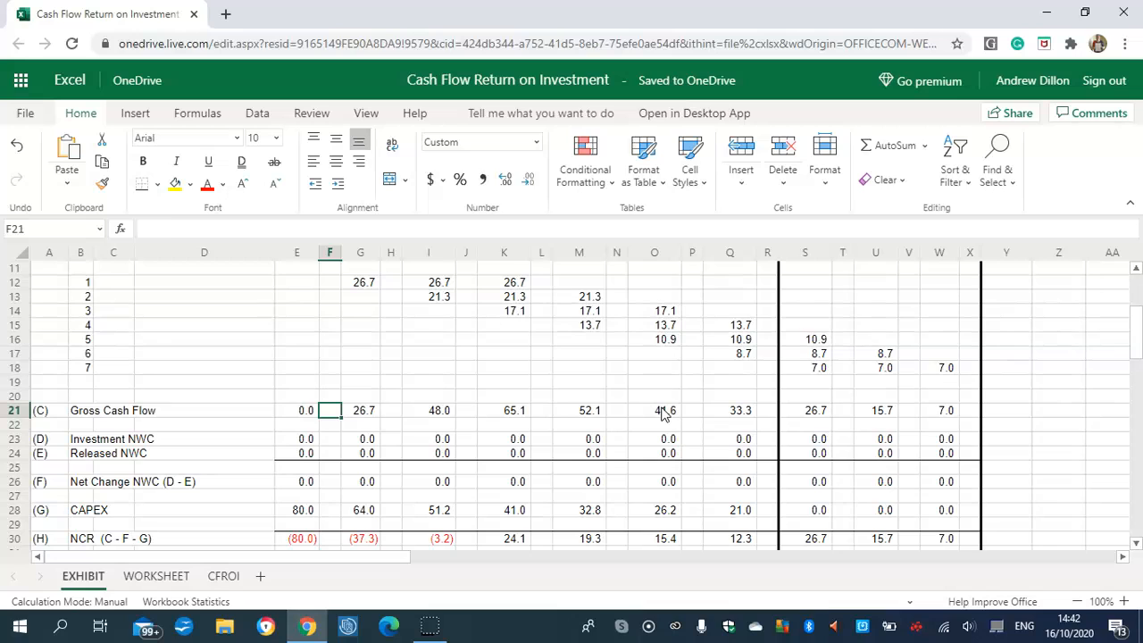
{"action": "key", "text": "Left"}
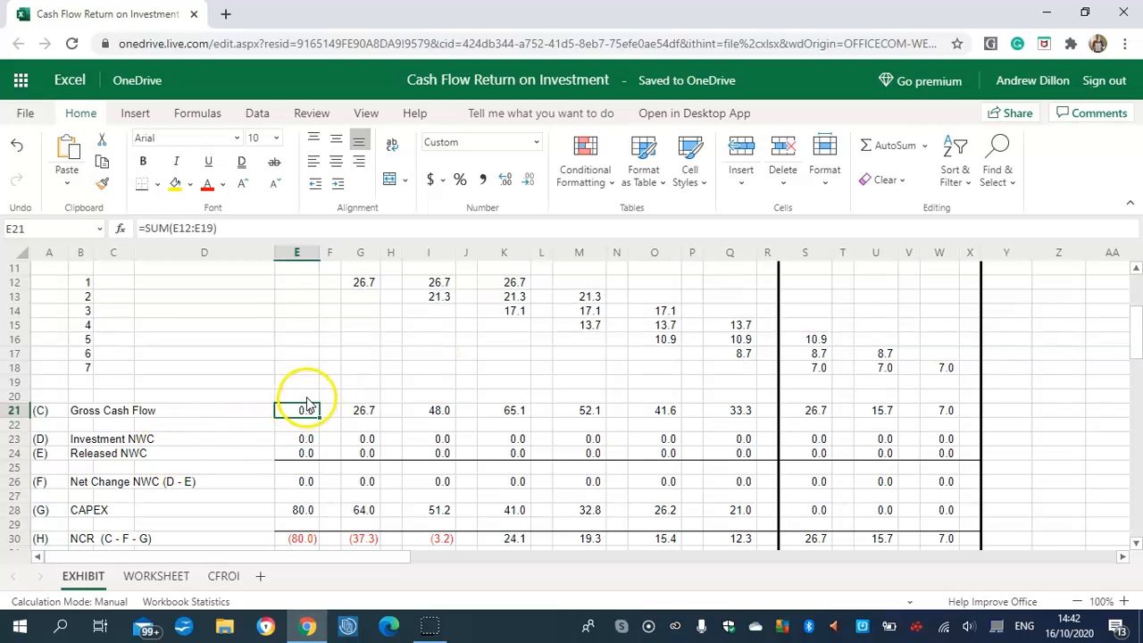